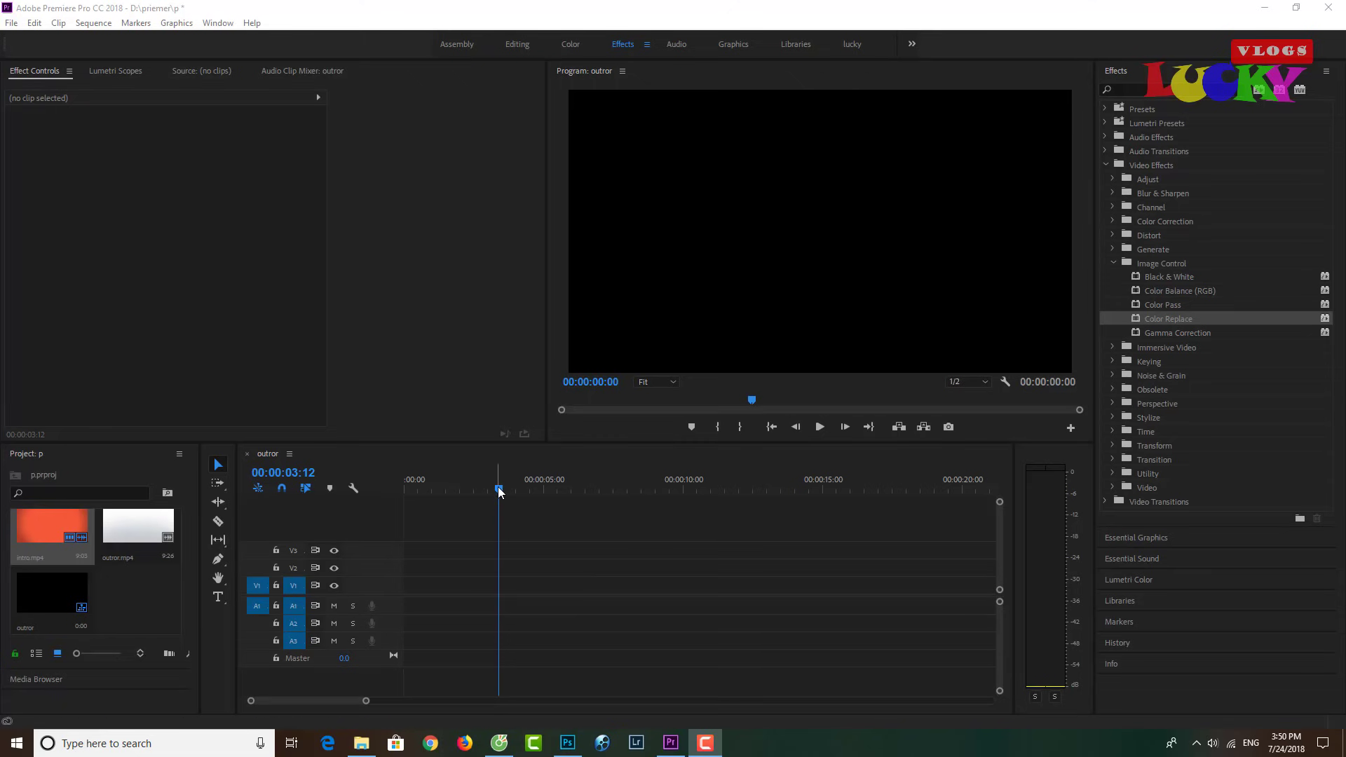
Move the playhead back to the start of the outror sequence
{"action": "left_click_drag", "start_coordinate": [499, 488], "coordinate": [393, 497]}
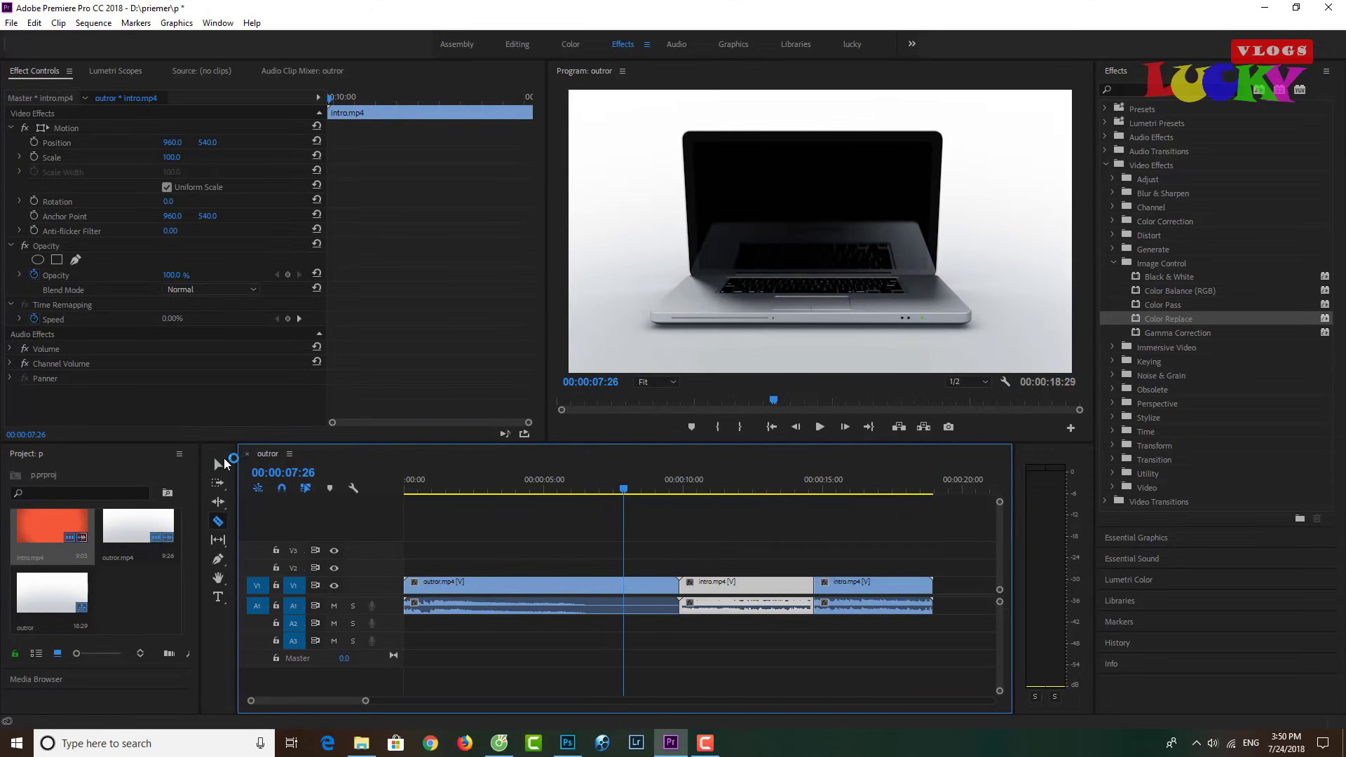
Return to the Selection tool and browse the Window menu without choosing a panel
{"action": "left_click", "coordinate": [219, 464]}
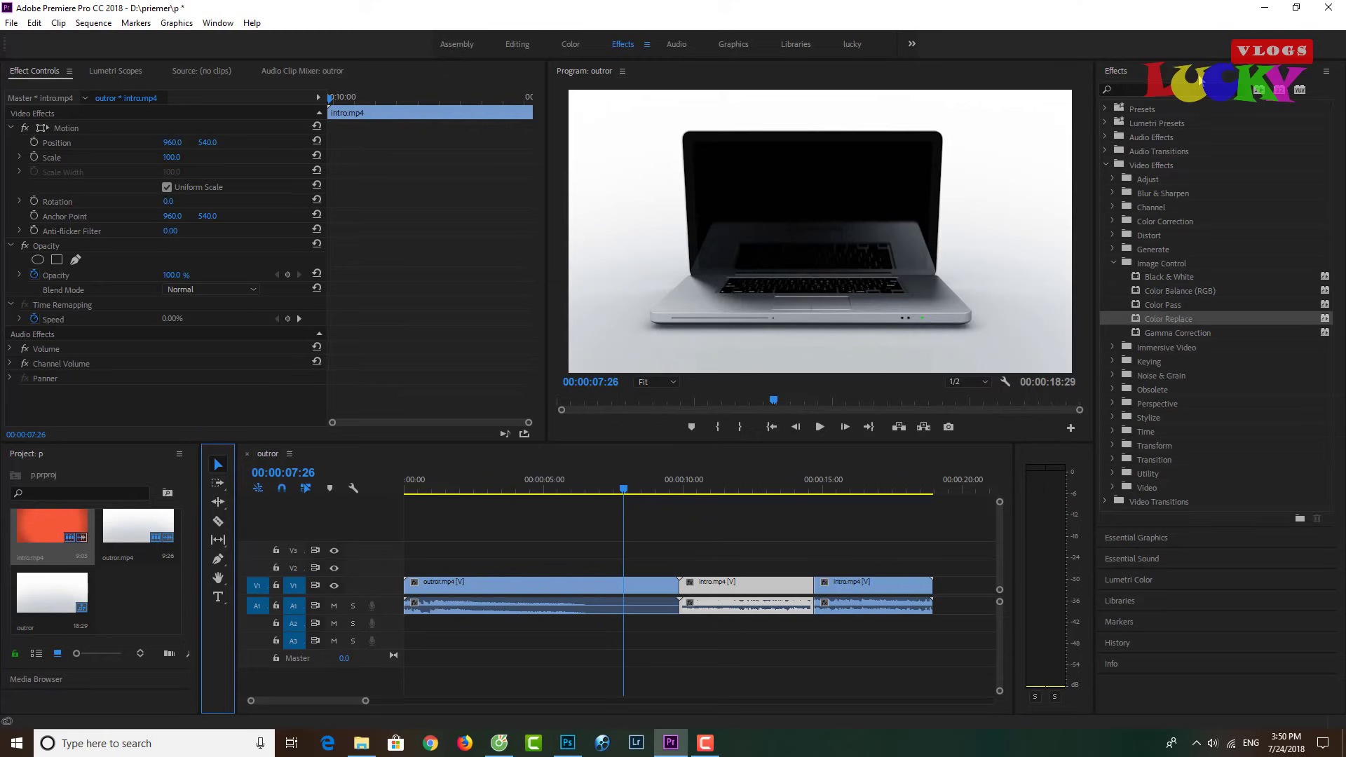
{"action": "left_click", "coordinate": [218, 23]}
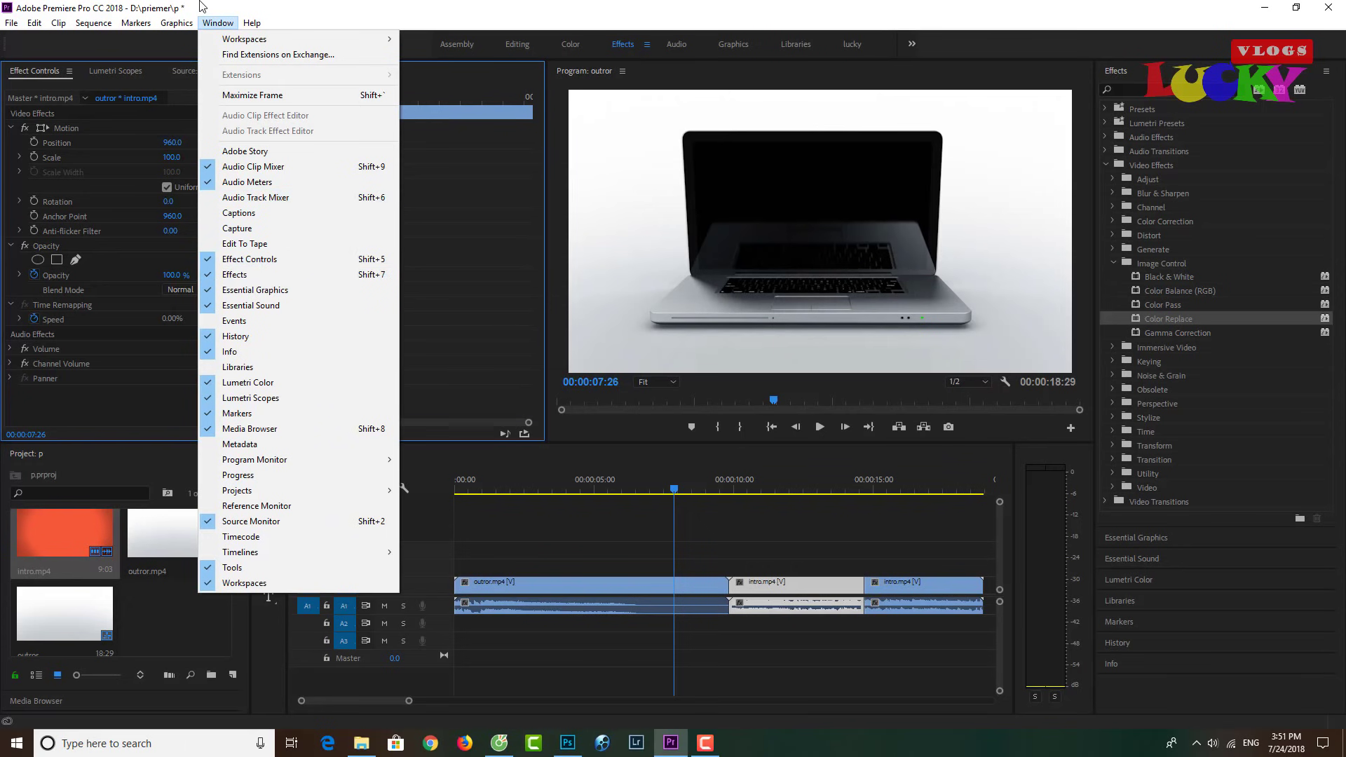
{"action": "left_click", "coordinate": [214, 24]}
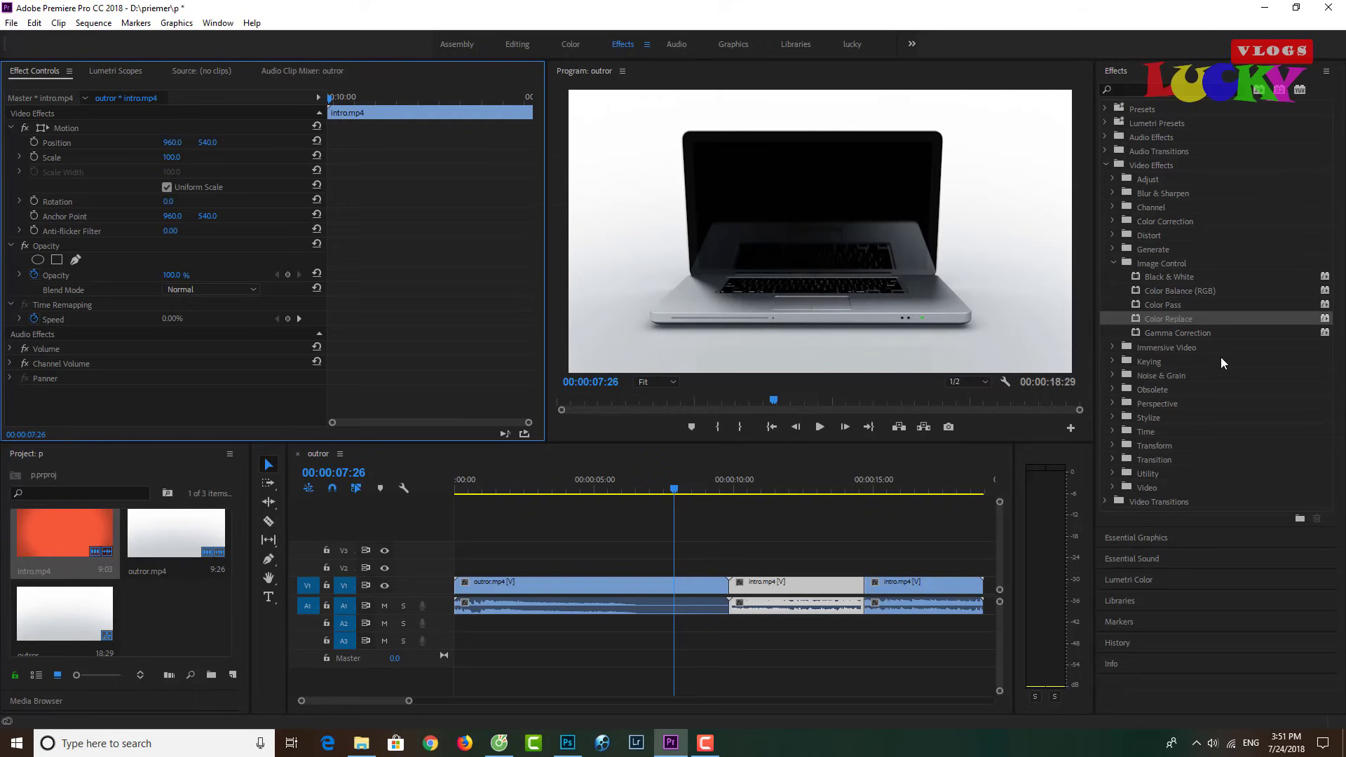
Collapse Image Control and expand Video Effects > Adjust so Levels is listed
{"action": "left_click", "coordinate": [1112, 263]}
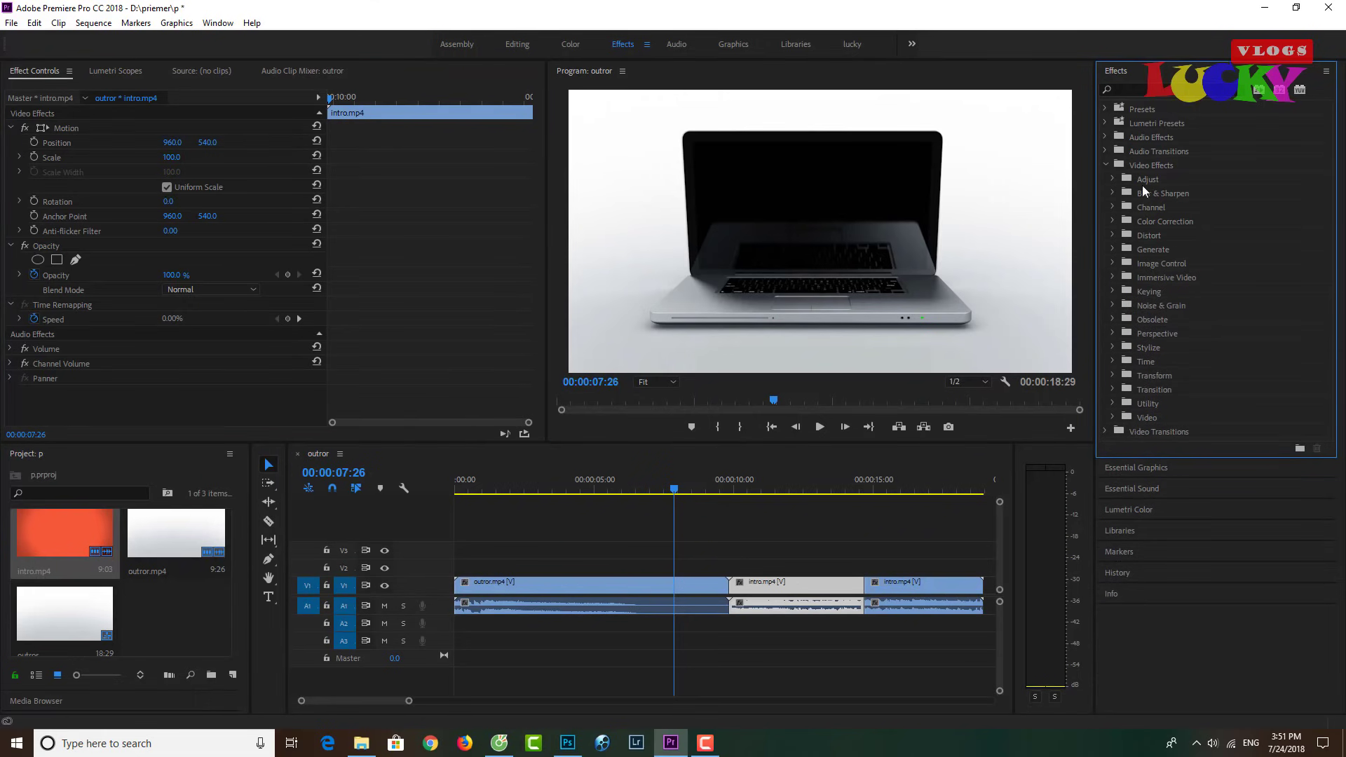
{"action": "left_click", "coordinate": [1108, 164]}
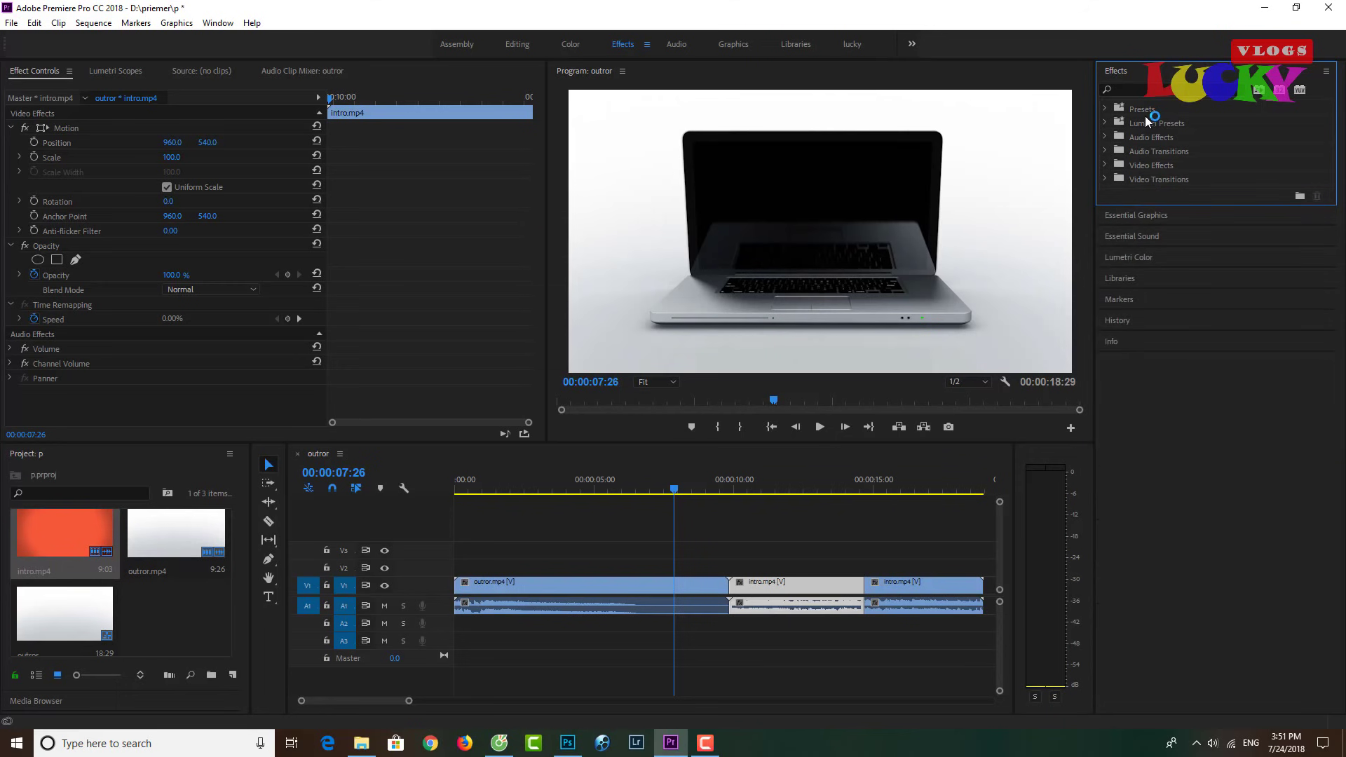
{"action": "left_click", "coordinate": [1138, 89]}
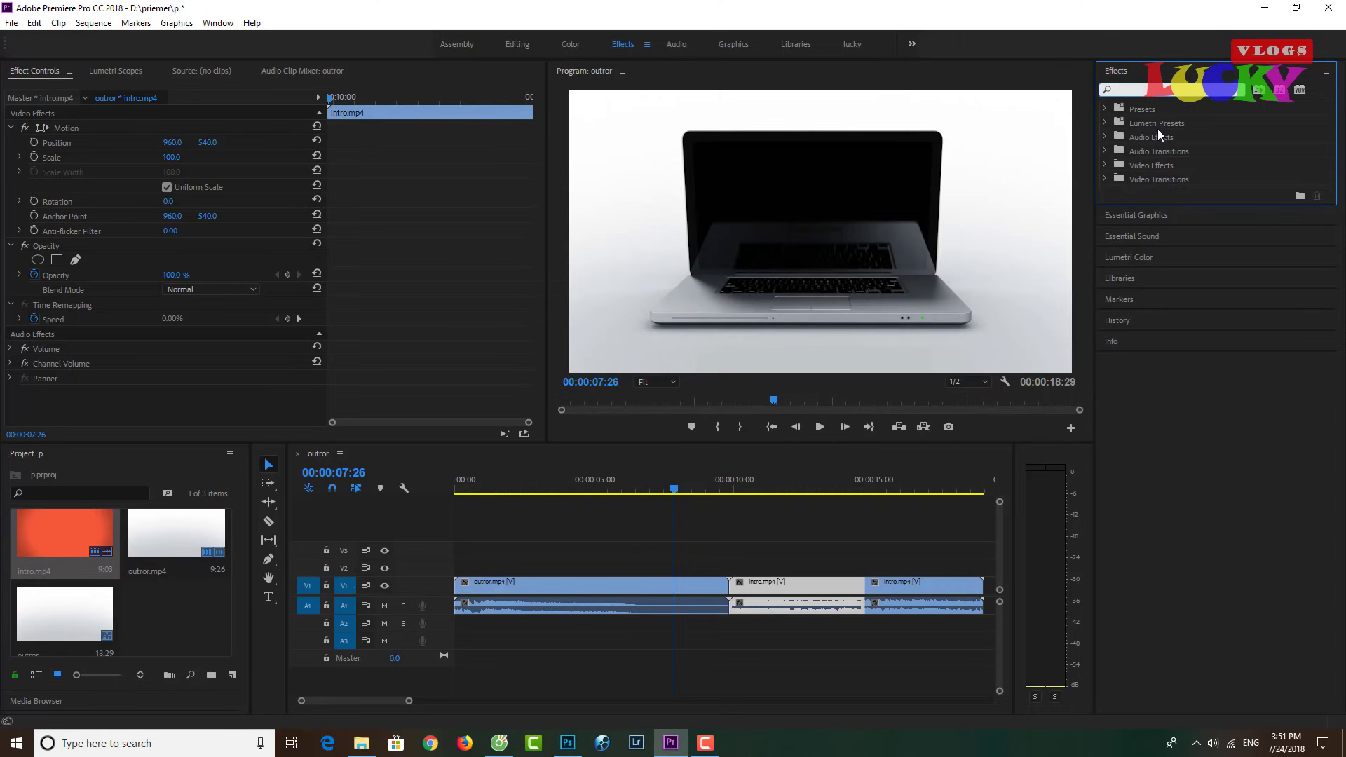
{"action": "left_click", "coordinate": [1105, 166]}
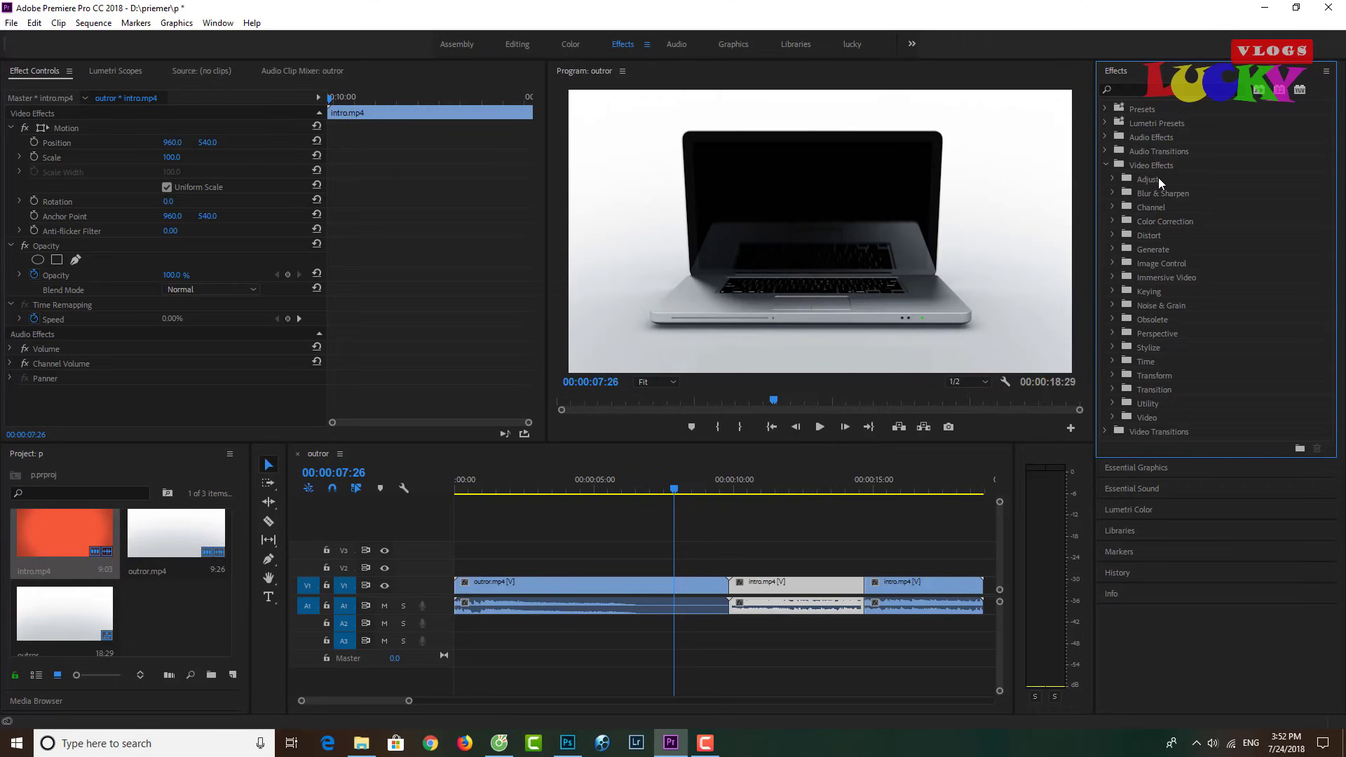
{"action": "left_click", "coordinate": [1112, 178]}
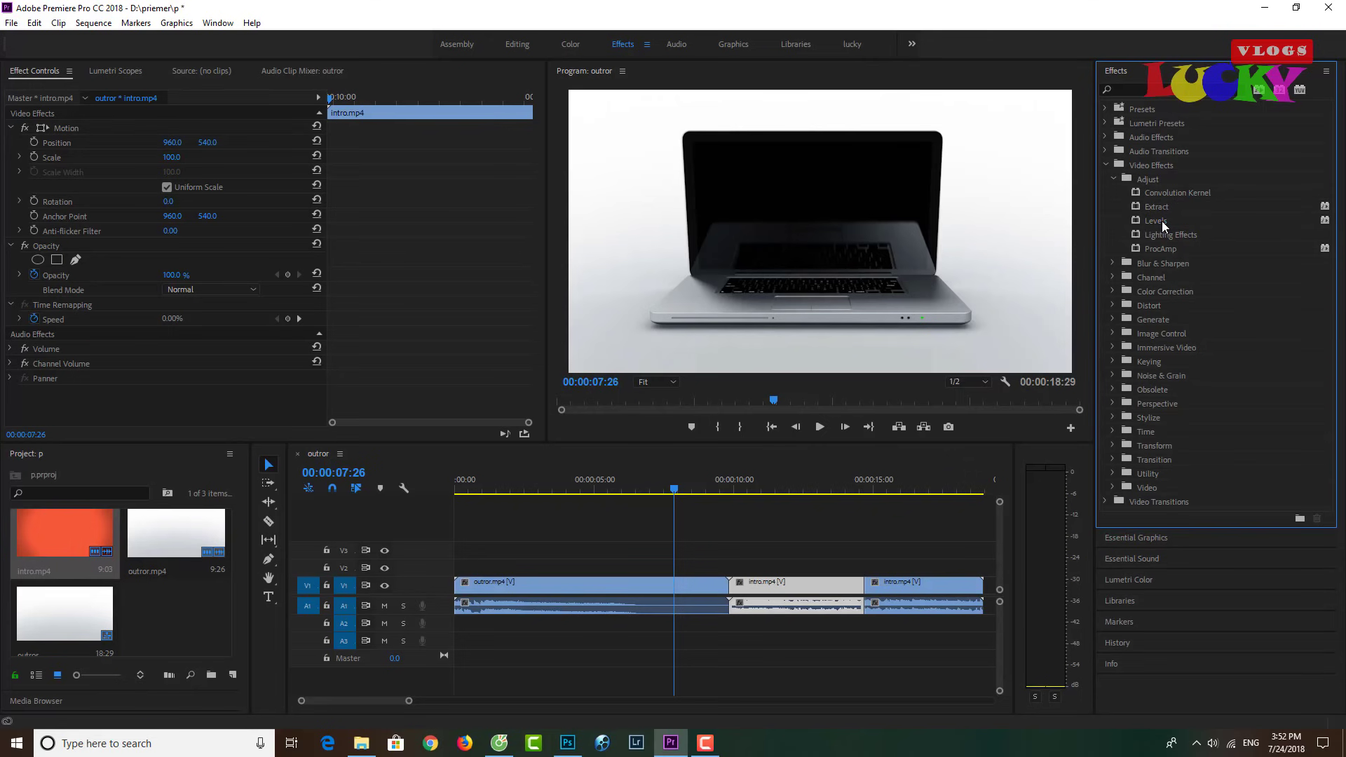
Apply Levels to outror.mp4 and bring up its Levels Settings dialog
{"action": "left_click_drag", "start_coordinate": [1162, 220], "coordinate": [580, 592]}
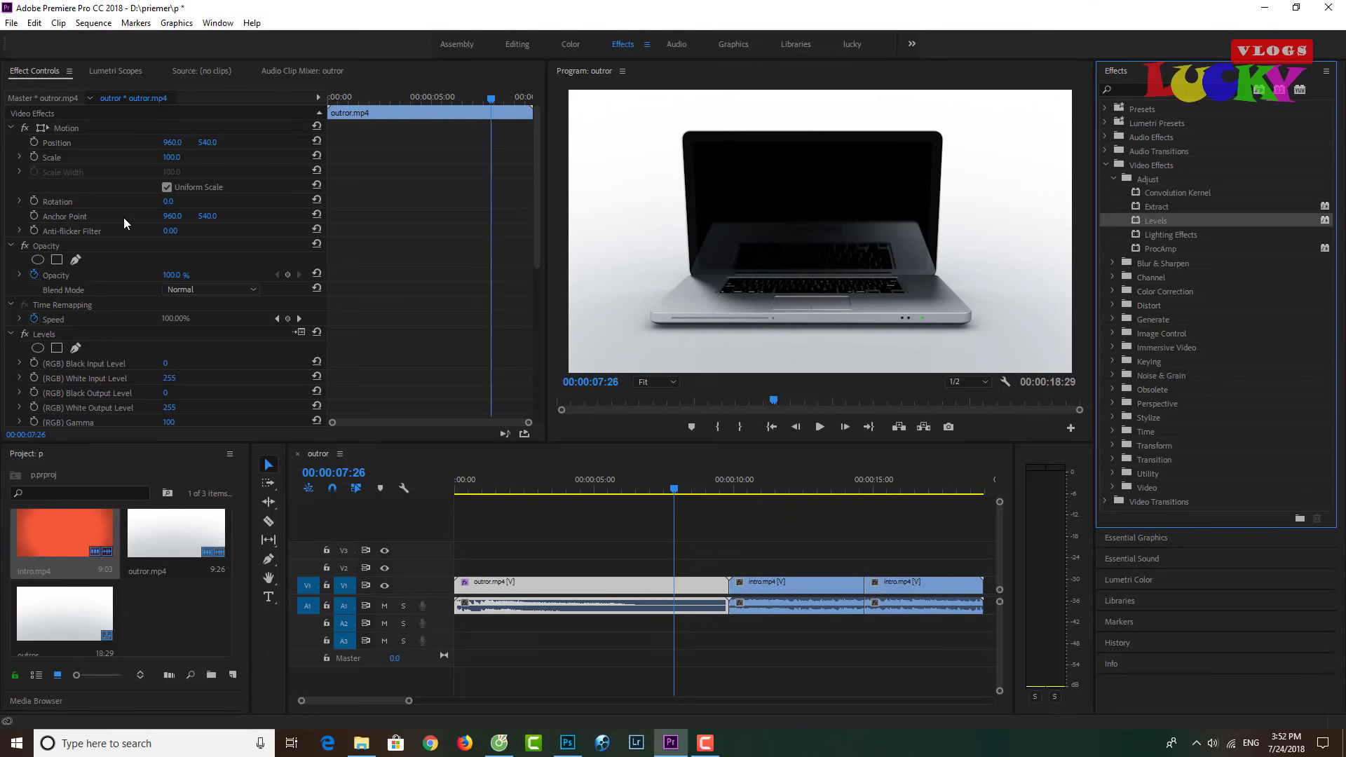
{"action": "scroll", "coordinate": [182, 289], "scroll_direction": "down", "scroll_amount": 2}
{"action": "scroll", "coordinate": [100, 376], "scroll_direction": "down", "scroll_amount": 4}
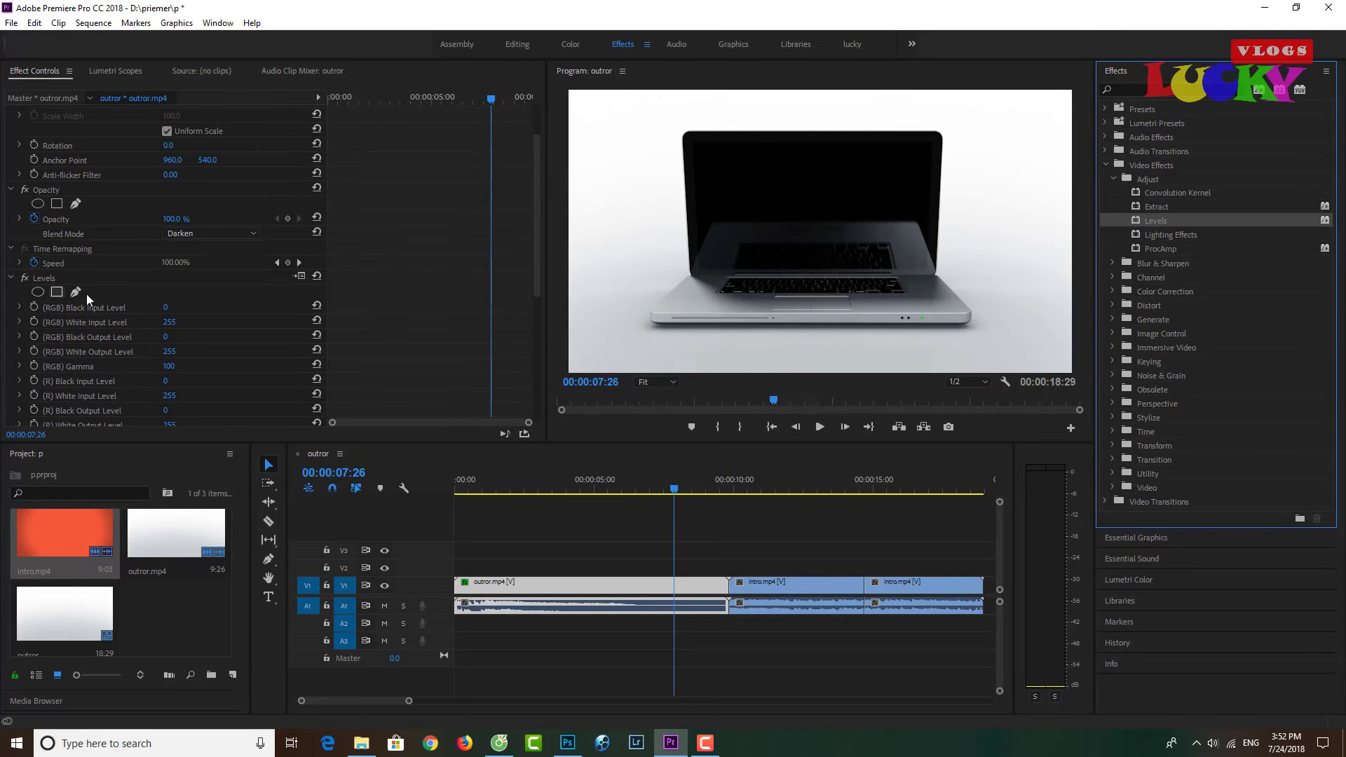
{"action": "scroll", "coordinate": [116, 359], "scroll_direction": "down", "scroll_amount": 3}
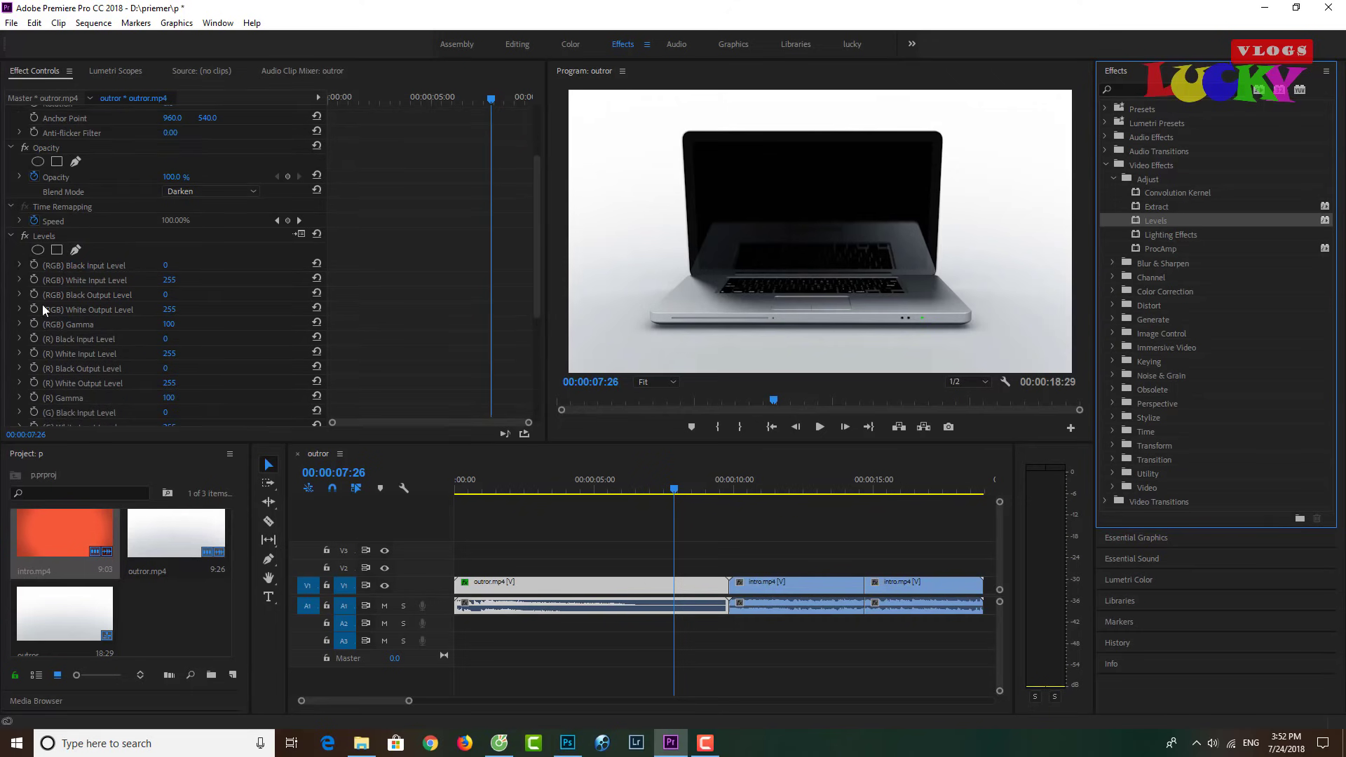
{"action": "left_click", "coordinate": [21, 276]}
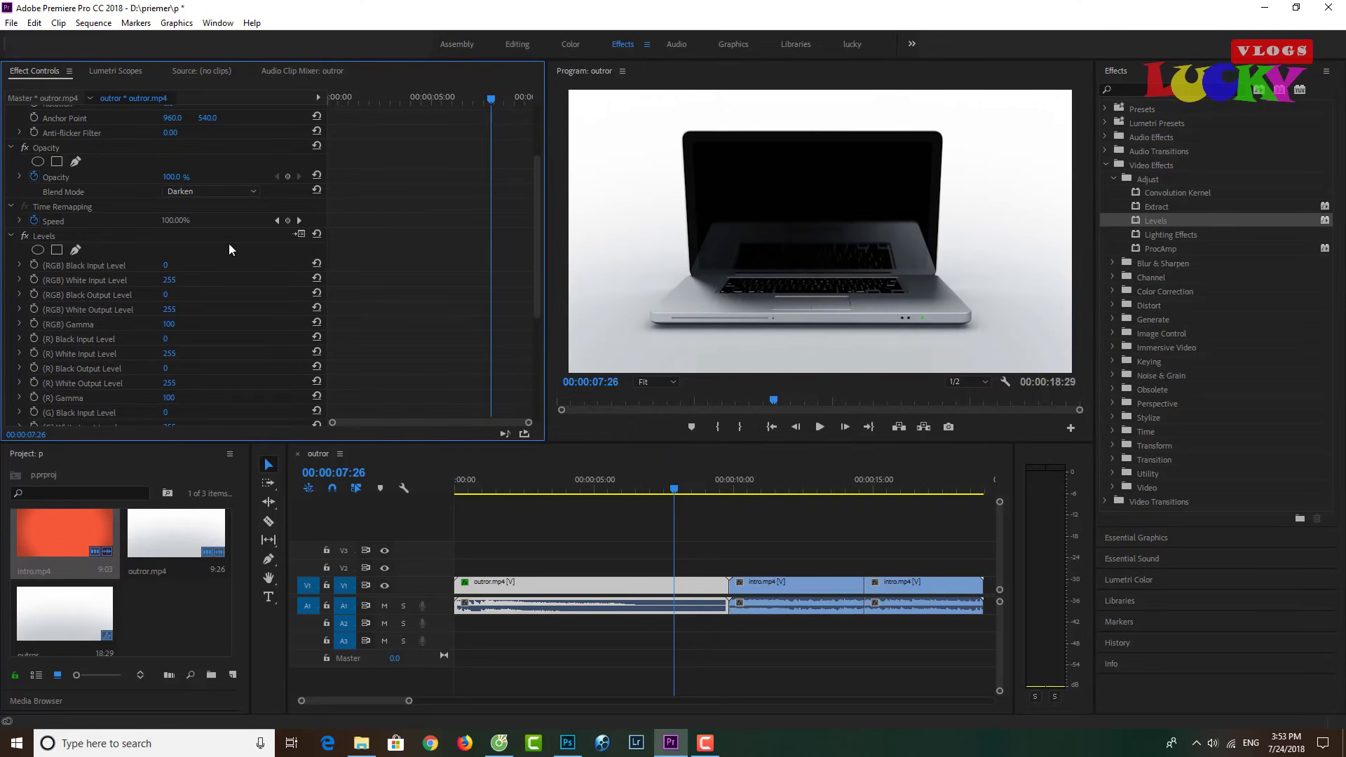
{"action": "left_click", "coordinate": [301, 235]}
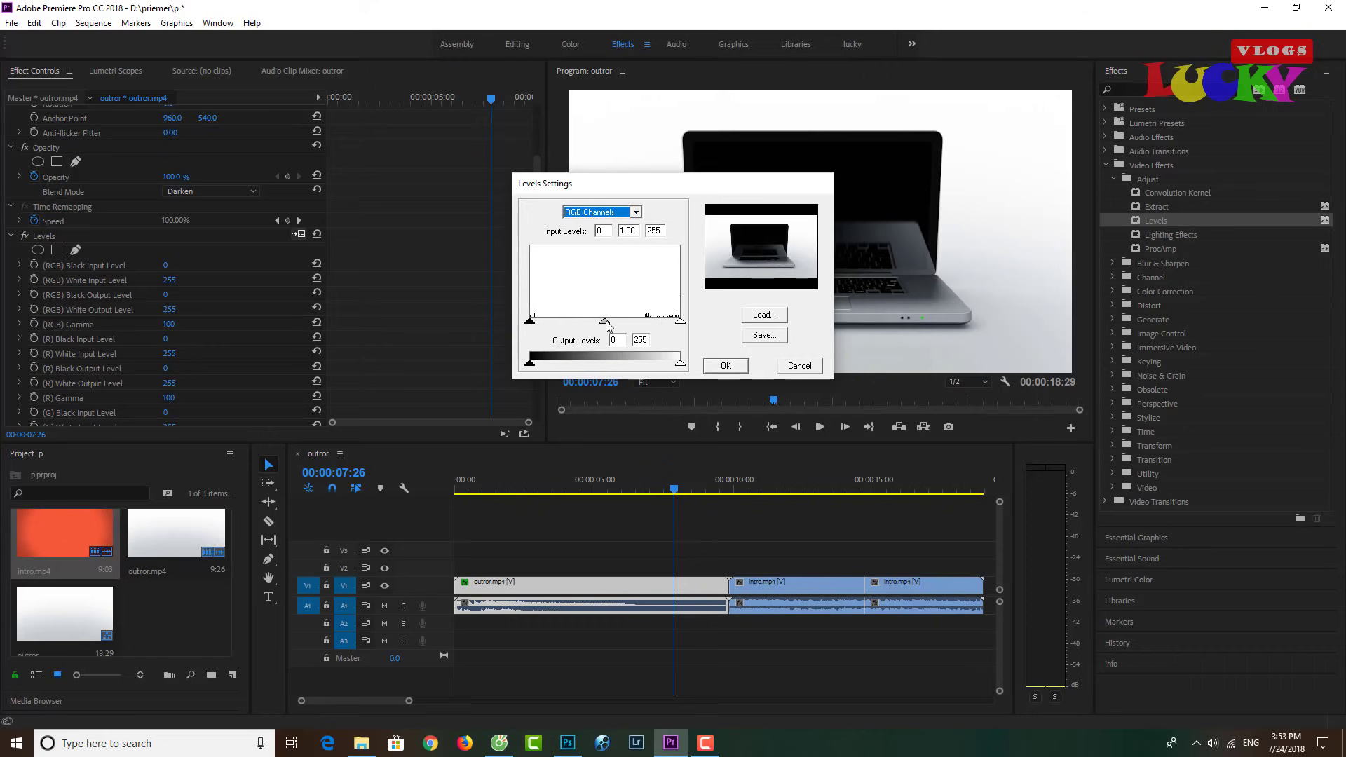
Try brighter and darker gamma values in Levels Settings, then confirm with OK
{"action": "left_click_drag", "start_coordinate": [604, 322], "coordinate": [543, 326]}
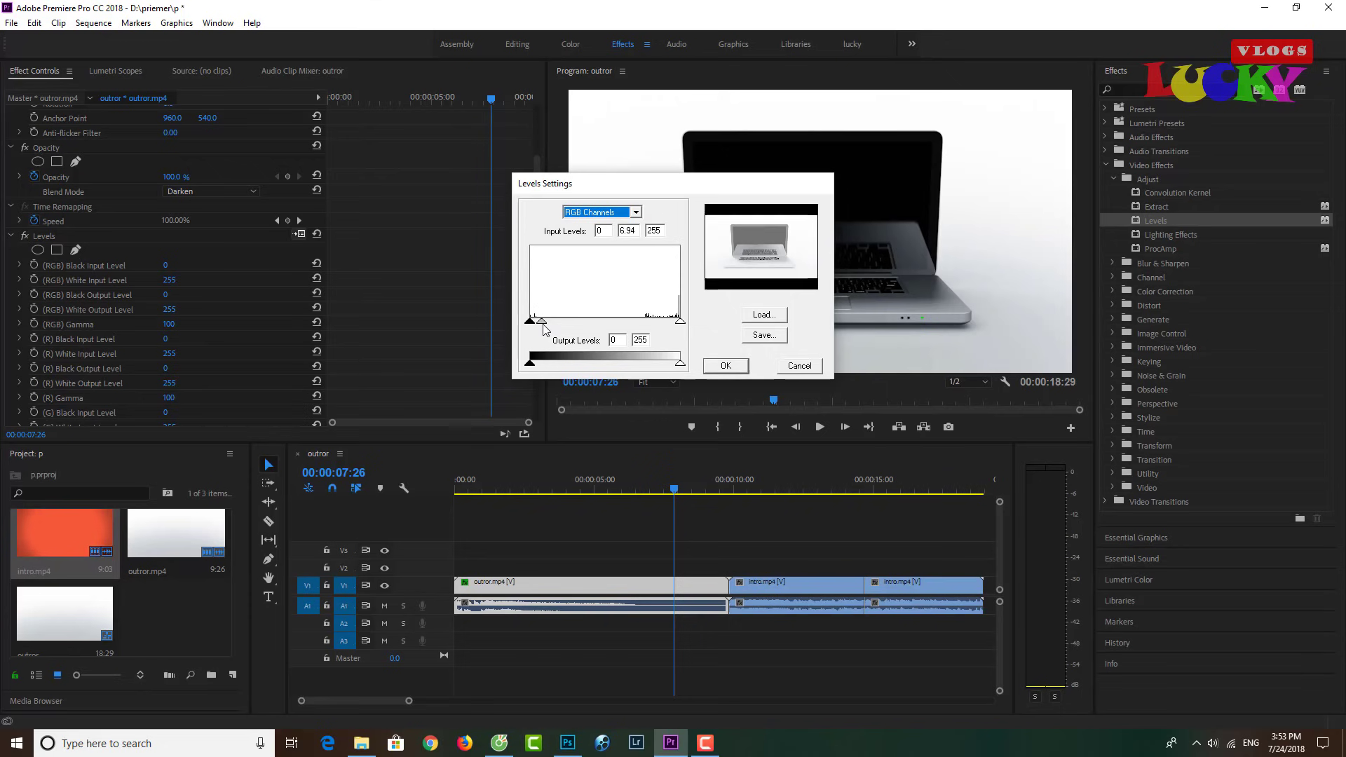
{"action": "mouse_move", "coordinate": [543, 324]}
{"action": "left_mouse_down"}
{"action": "mouse_move", "coordinate": [638, 336]}
{"action": "mouse_move", "coordinate": [668, 335]}
{"action": "mouse_move", "coordinate": [652, 324]}
{"action": "mouse_move", "coordinate": [665, 325]}
{"action": "left_mouse_up"}
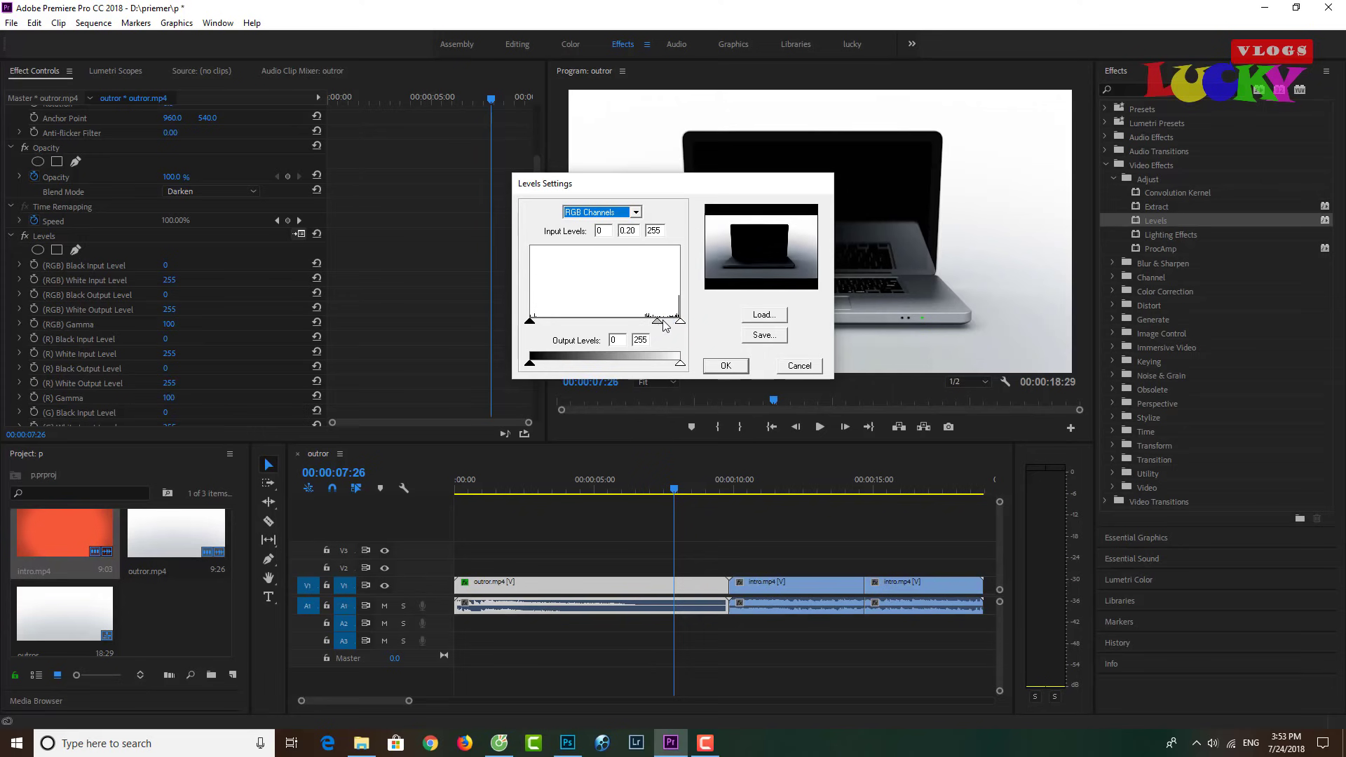
{"action": "left_click", "coordinate": [733, 365]}
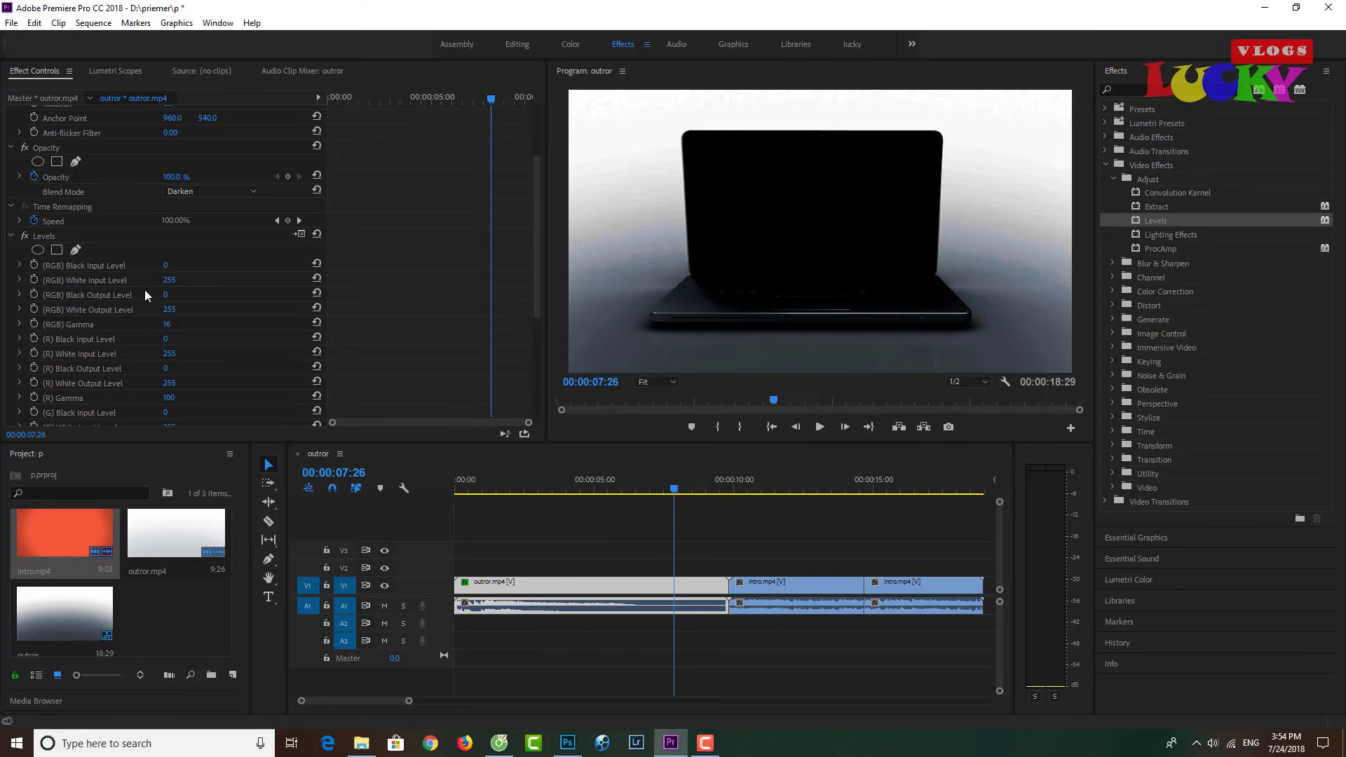
Reopen Levels Settings and set the RGB gamma to 101, confirming with OK
{"action": "left_click", "coordinate": [301, 235]}
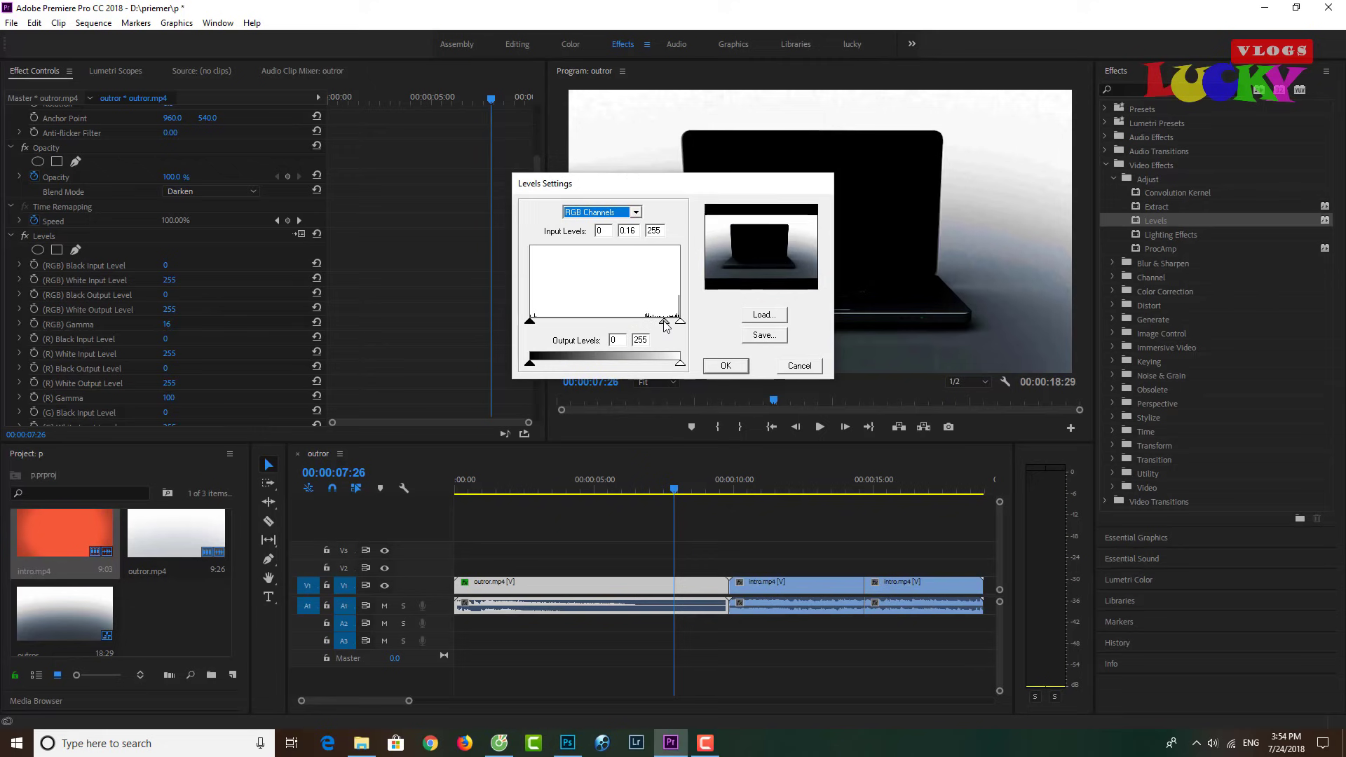
{"action": "mouse_move", "coordinate": [662, 323]}
{"action": "left_mouse_down"}
{"action": "mouse_move", "coordinate": [585, 326]}
{"action": "mouse_move", "coordinate": [603, 322]}
{"action": "left_mouse_up"}
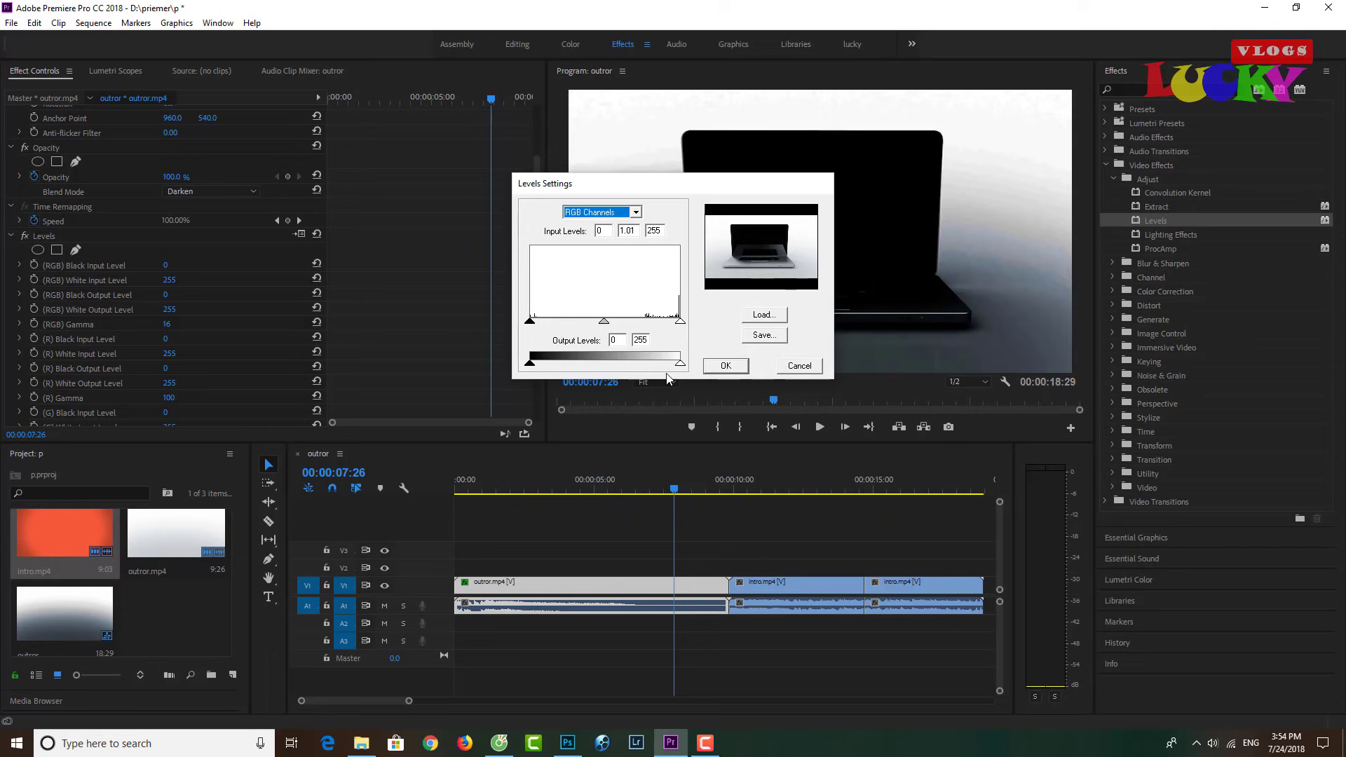
{"action": "left_click", "coordinate": [726, 367]}
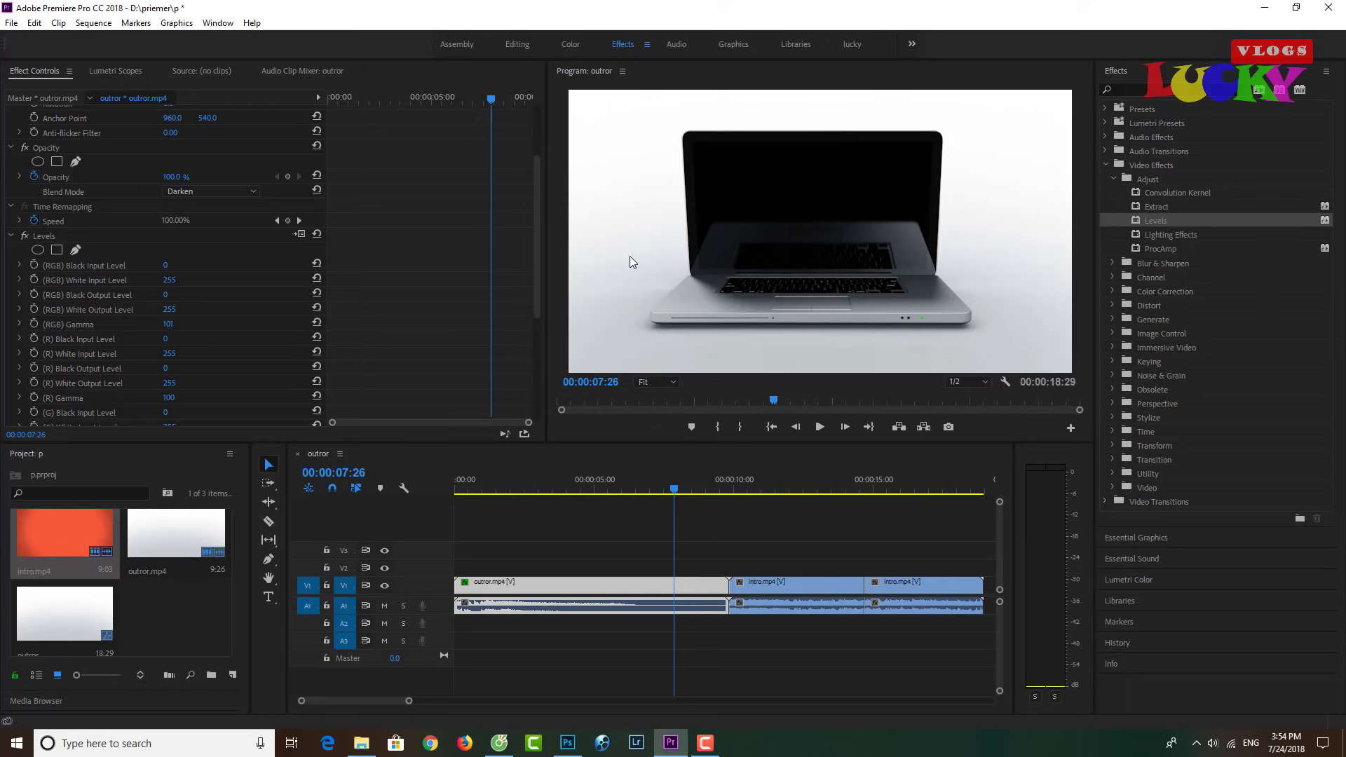
Reset Levels to defaults (gamma 100), then collapse Adjust and expand Image Control
{"action": "left_click", "coordinate": [317, 234]}
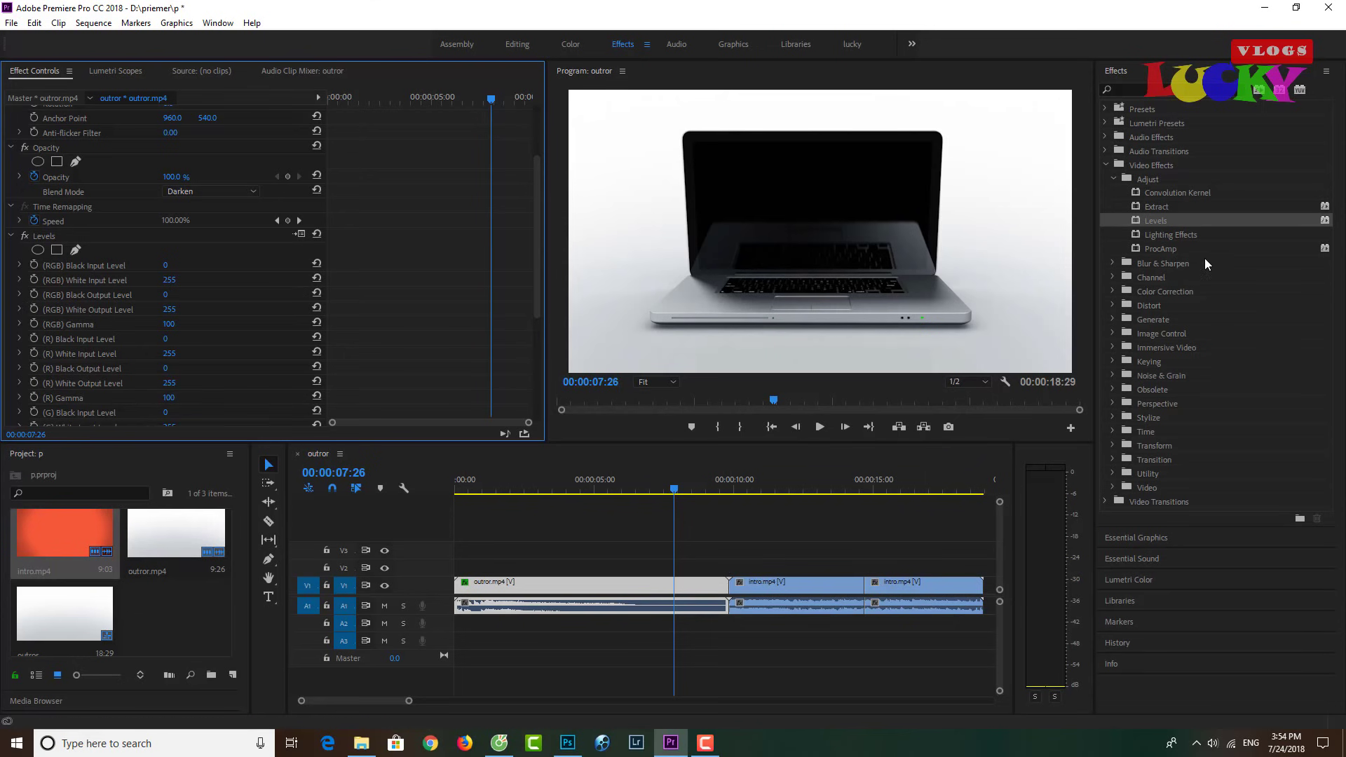
{"action": "left_click", "coordinate": [1111, 178]}
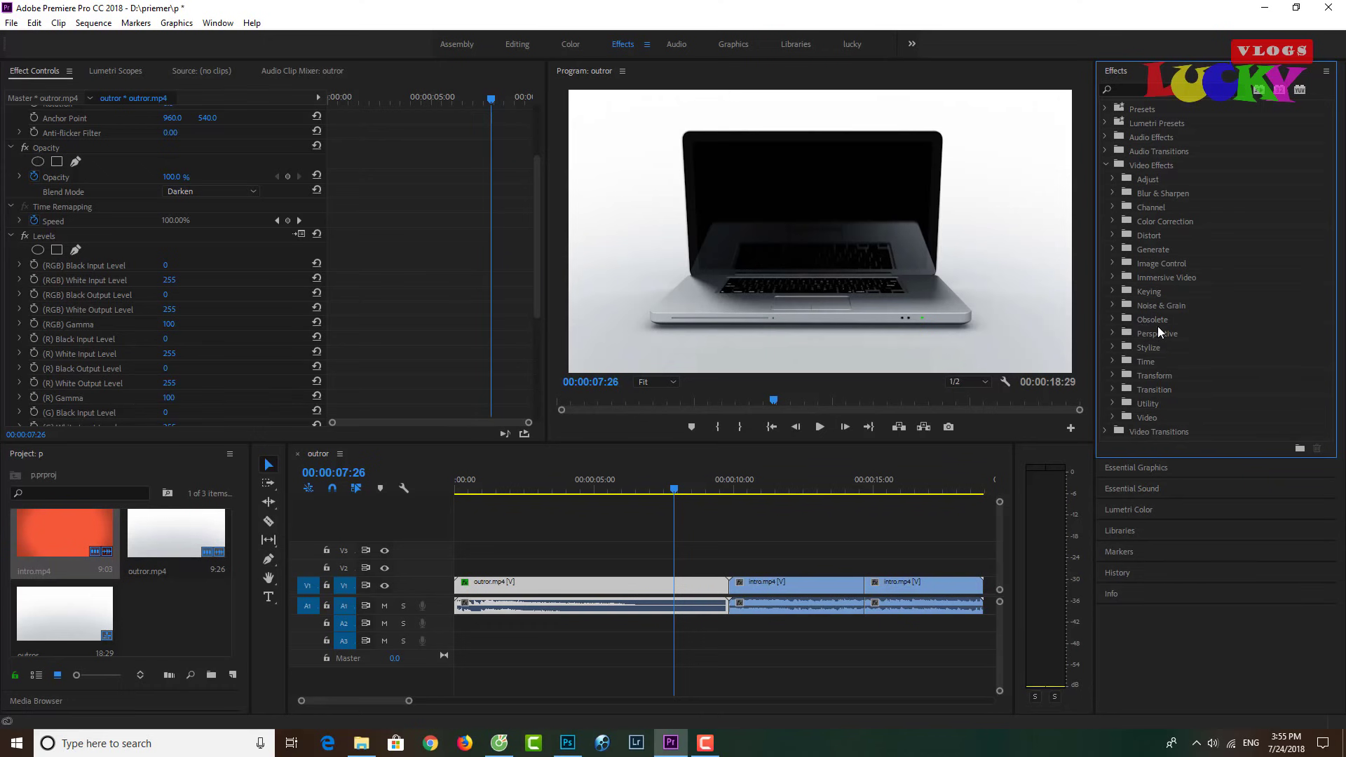
{"action": "left_click", "coordinate": [1113, 263]}
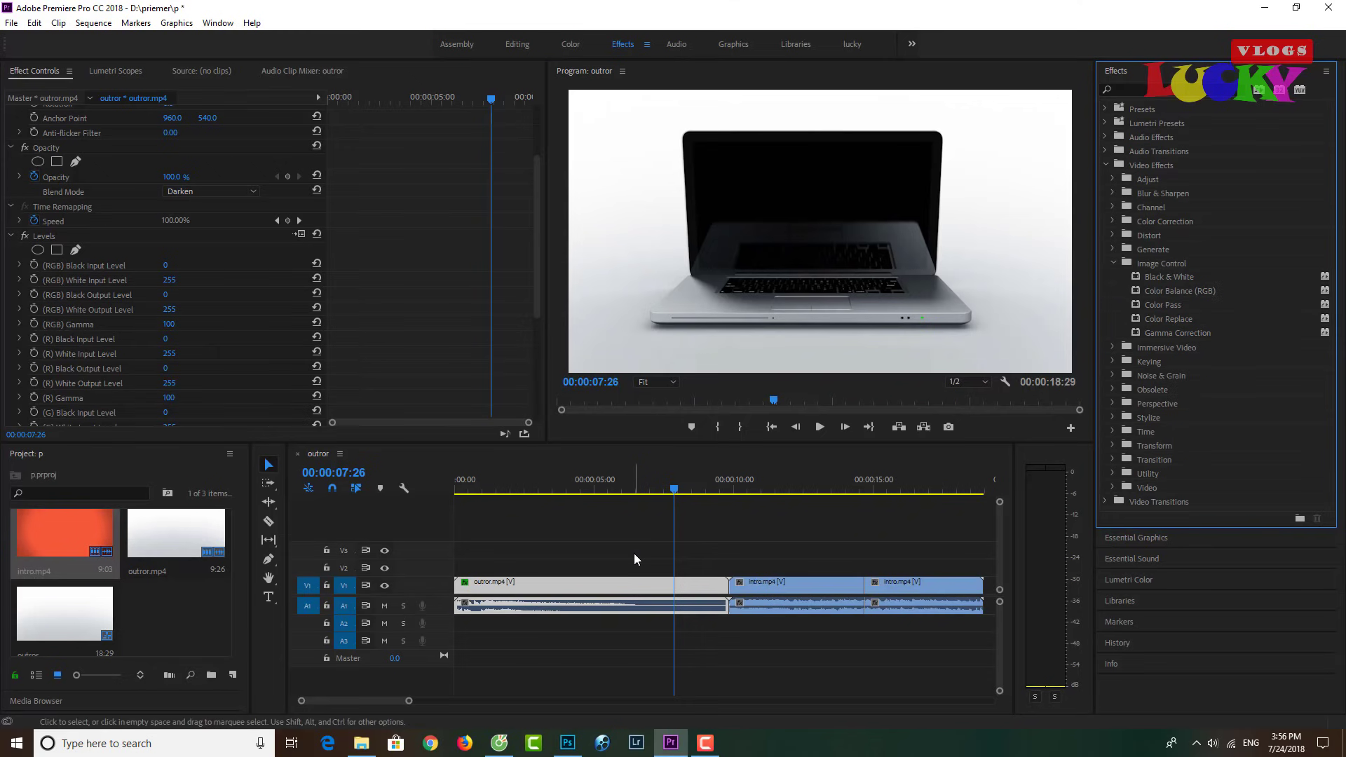
Move into the intro section and apply Color Balance (RGB) to the middle intro.mp4 clip
{"action": "left_click_drag", "start_coordinate": [676, 488], "coordinate": [720, 488]}
{"action": "left_click", "coordinate": [803, 488]}
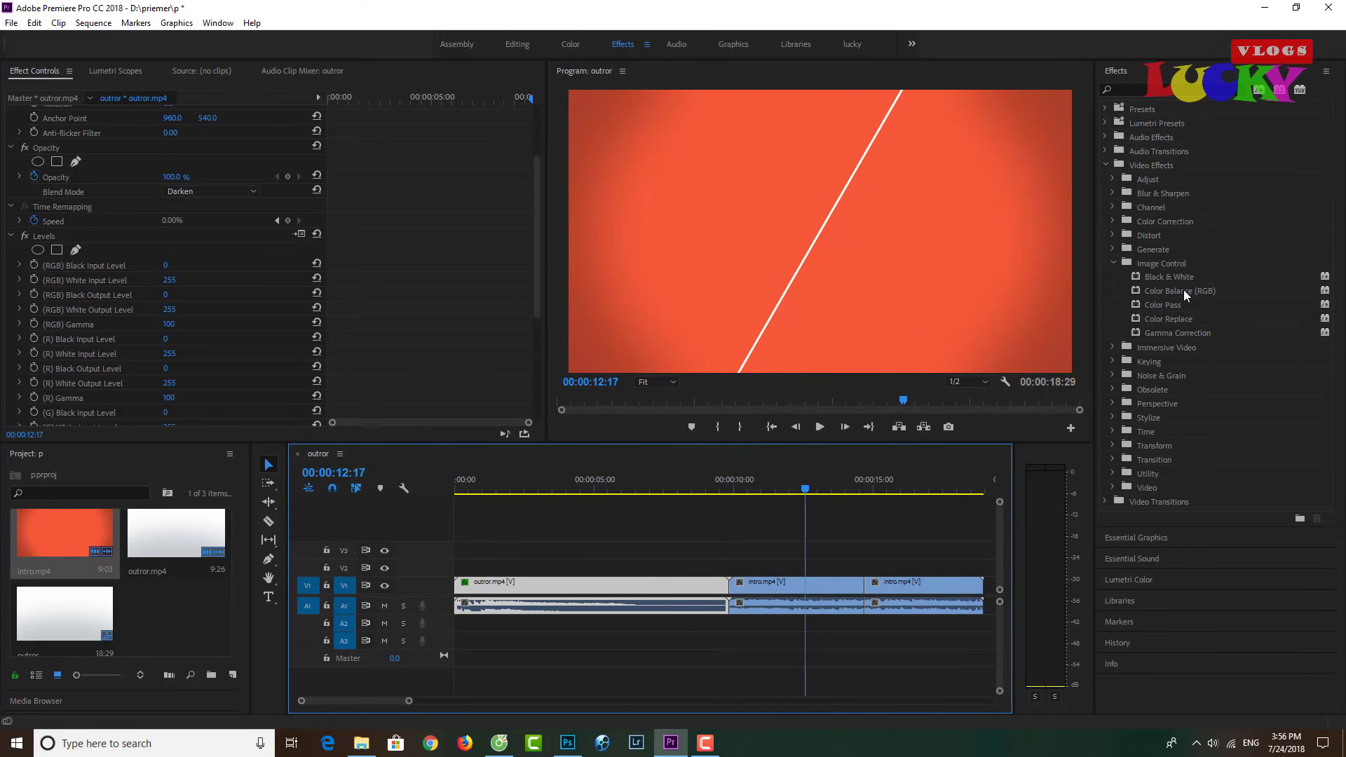
{"action": "left_click", "coordinate": [793, 585]}
{"action": "left_click_drag", "start_coordinate": [1177, 294], "coordinate": [832, 589]}
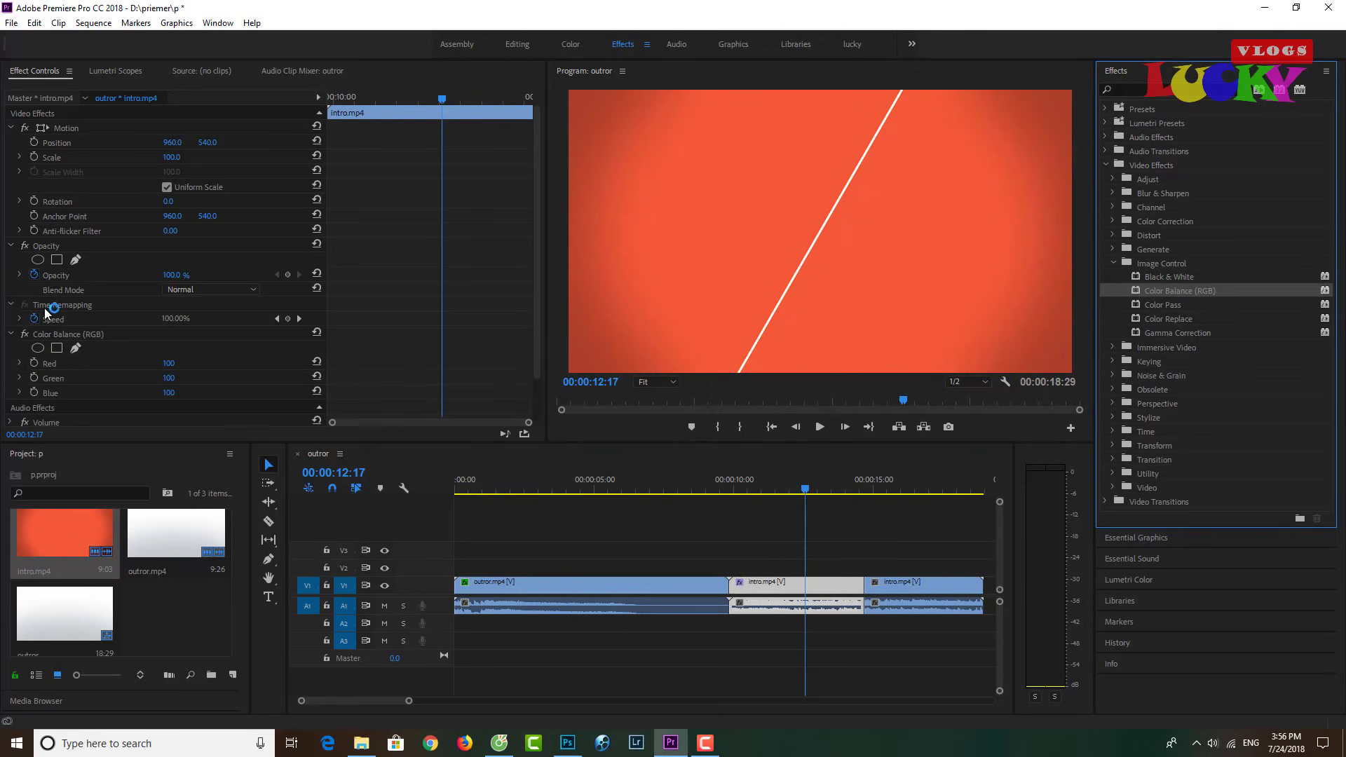
Adjust the Color Balance (RGB) sliders so Red, Green and Blue each read 100
{"action": "scroll", "coordinate": [125, 351], "scroll_direction": "down", "scroll_amount": 1}
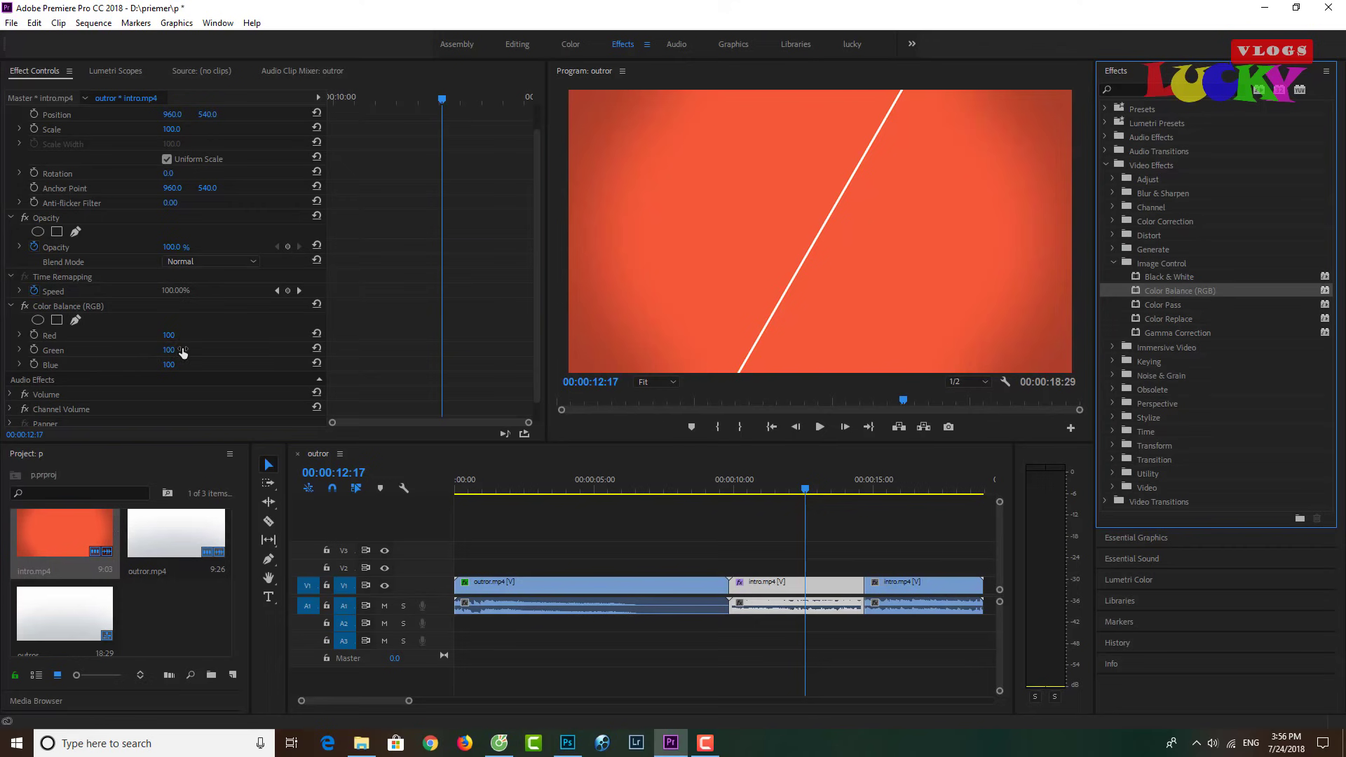
{"action": "left_click", "coordinate": [20, 335]}
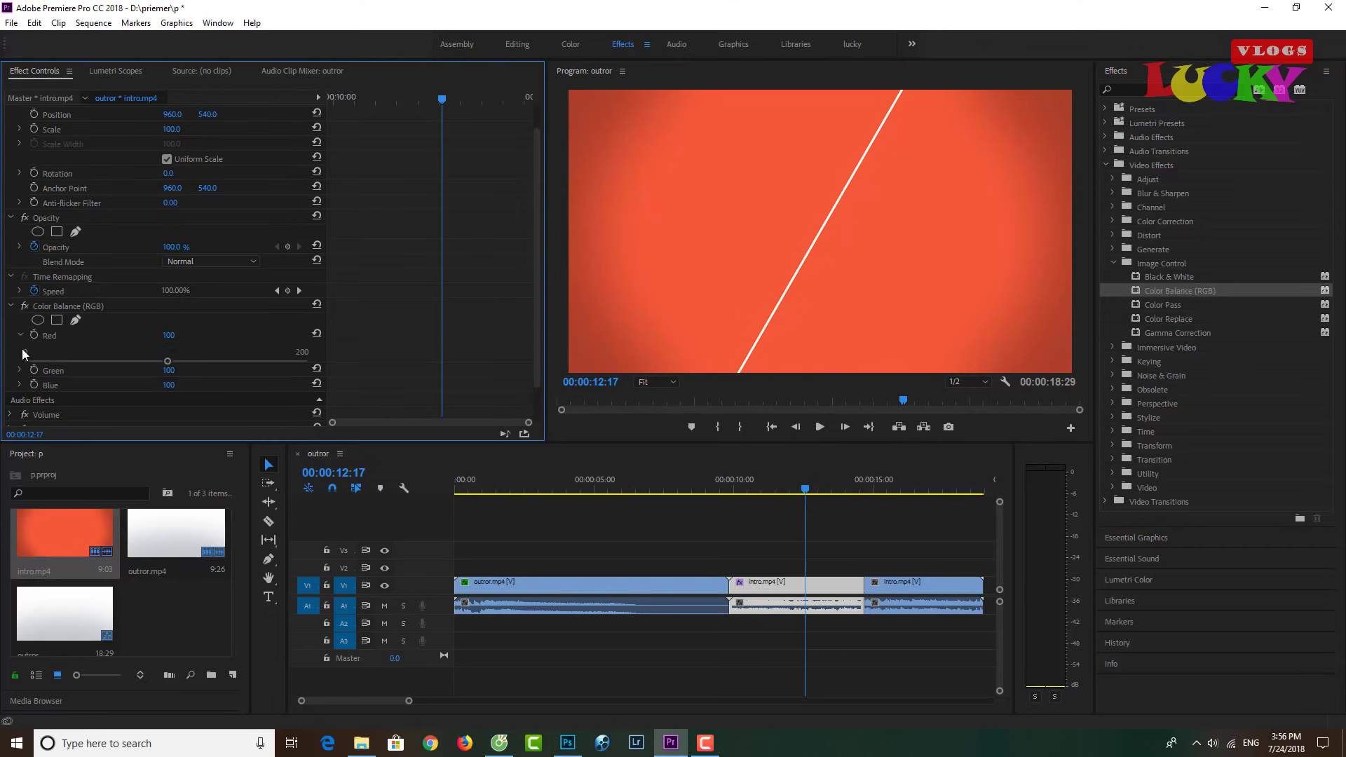
{"action": "left_click", "coordinate": [19, 370]}
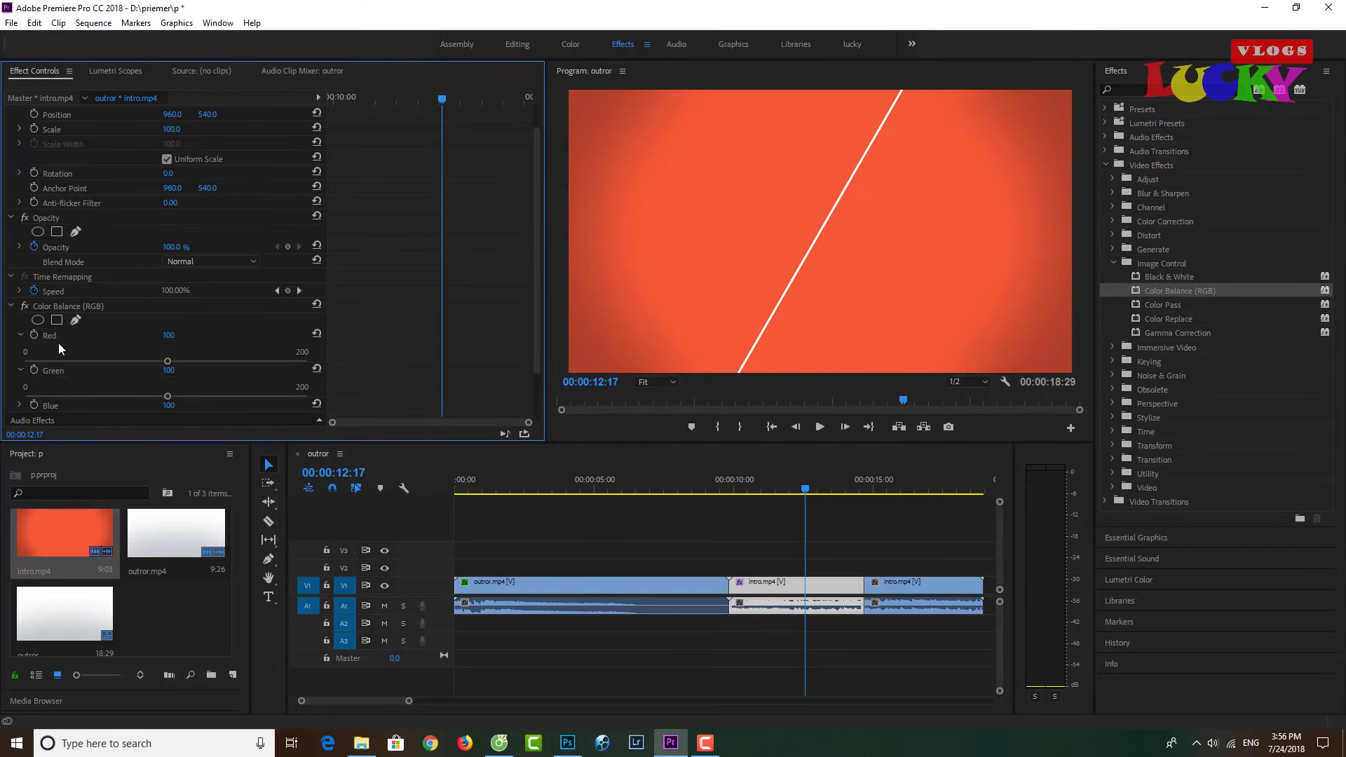
{"action": "scroll", "coordinate": [58, 343], "scroll_direction": "down", "scroll_amount": 2}
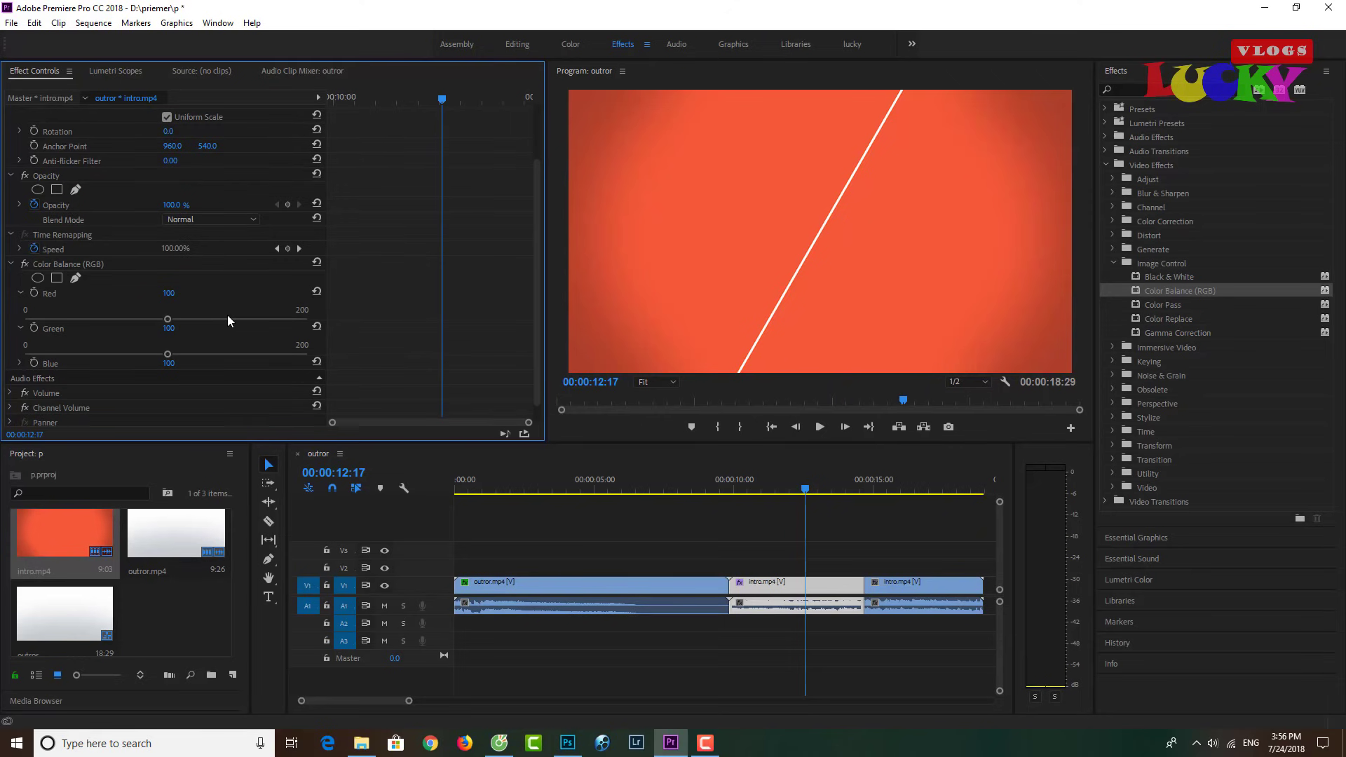
{"action": "left_click", "coordinate": [19, 363]}
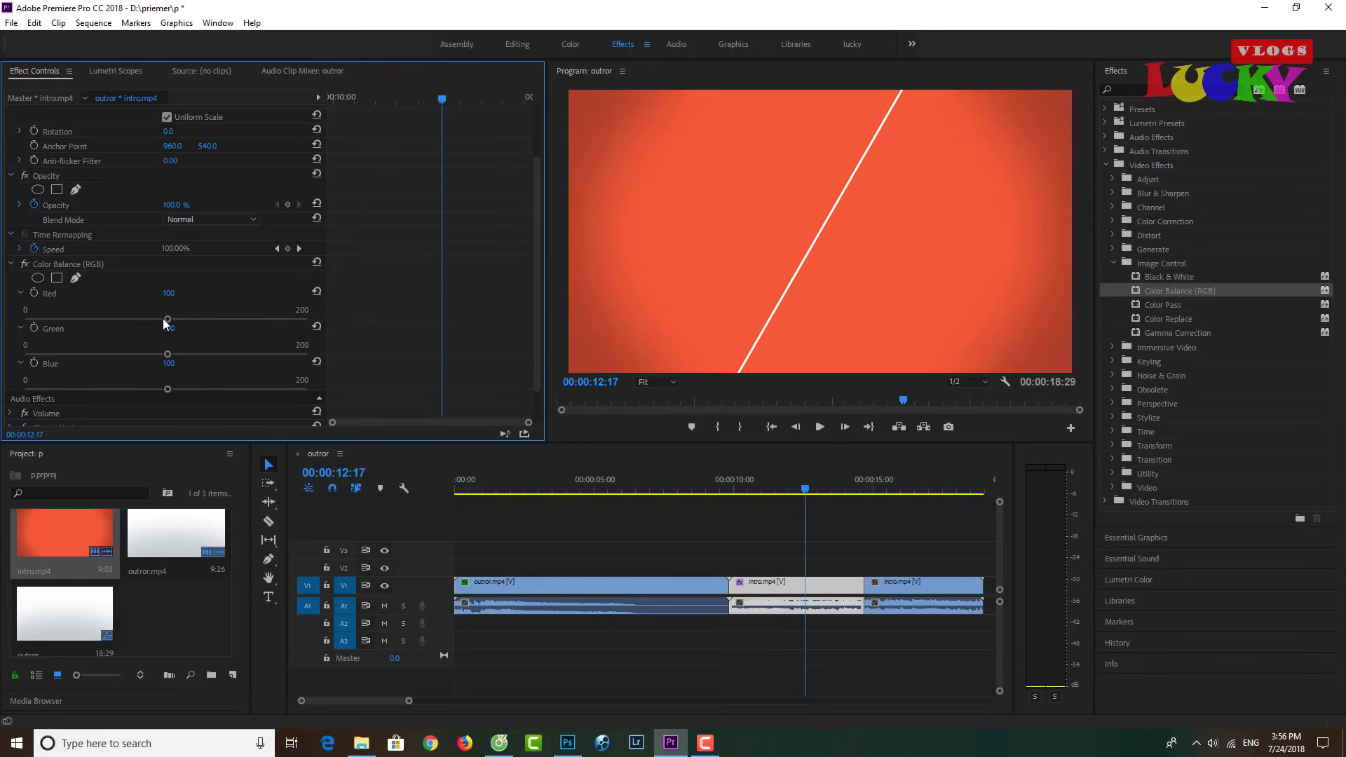
{"action": "mouse_move", "coordinate": [166, 323]}
{"action": "left_mouse_down"}
{"action": "mouse_move", "coordinate": [207, 327]}
{"action": "mouse_move", "coordinate": [91, 321]}
{"action": "mouse_move", "coordinate": [235, 331]}
{"action": "mouse_move", "coordinate": [125, 335]}
{"action": "left_mouse_up"}
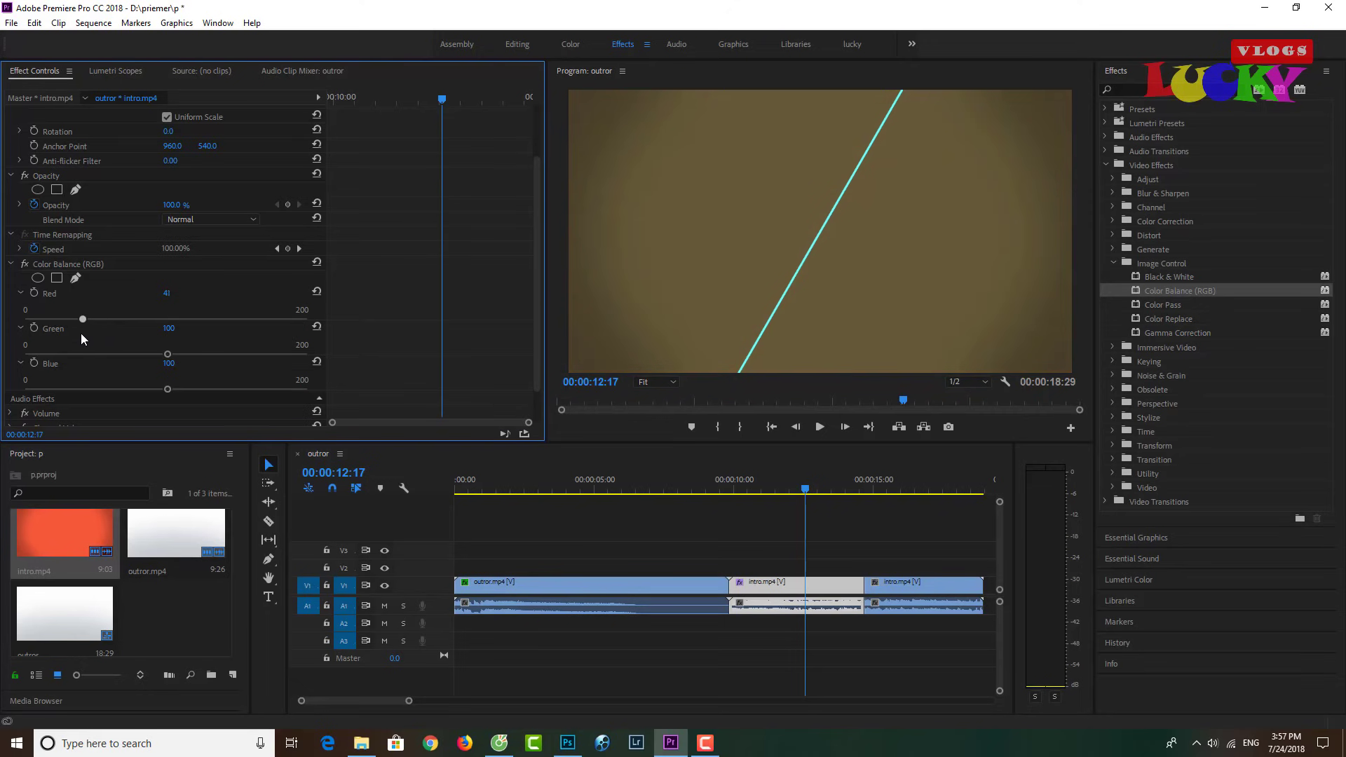
{"action": "left_click_drag", "start_coordinate": [81, 334], "coordinate": [51, 340]}
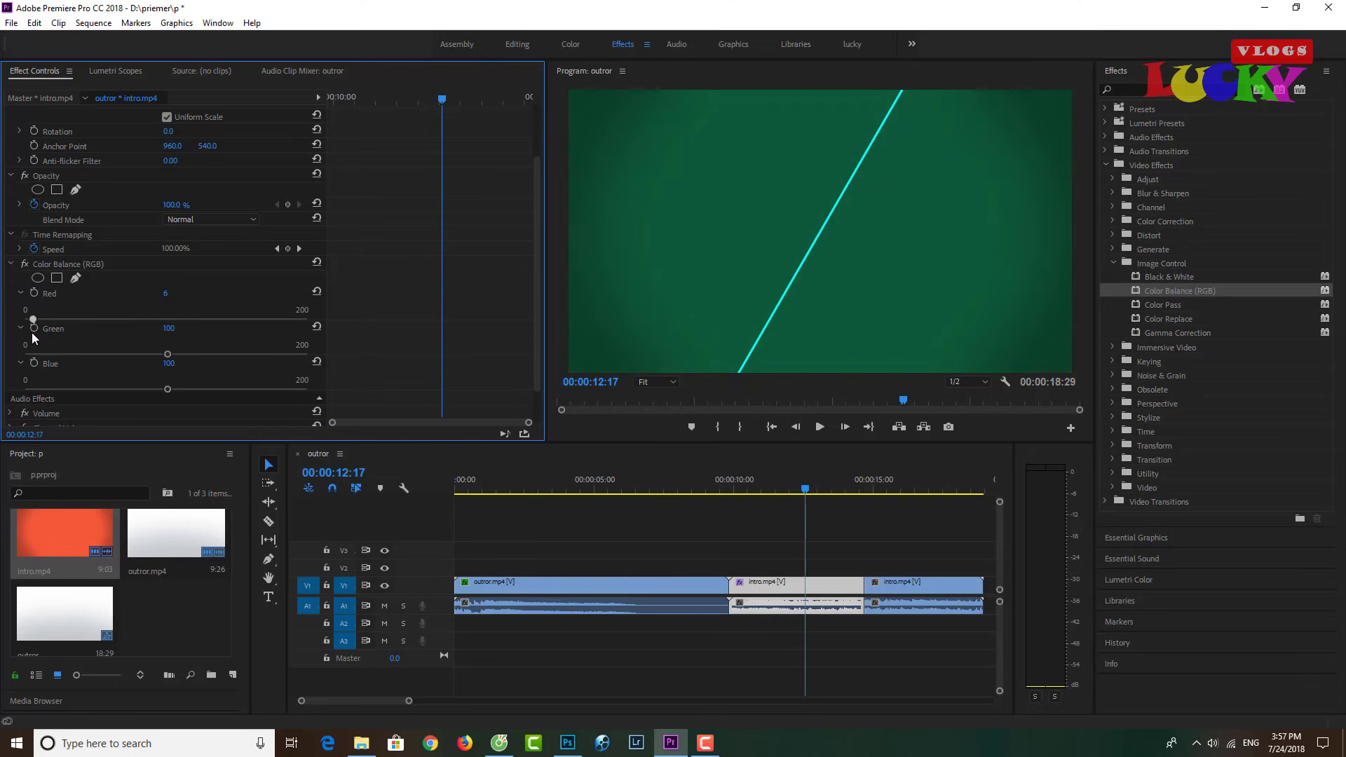
{"action": "left_click_drag", "start_coordinate": [32, 332], "coordinate": [165, 330]}
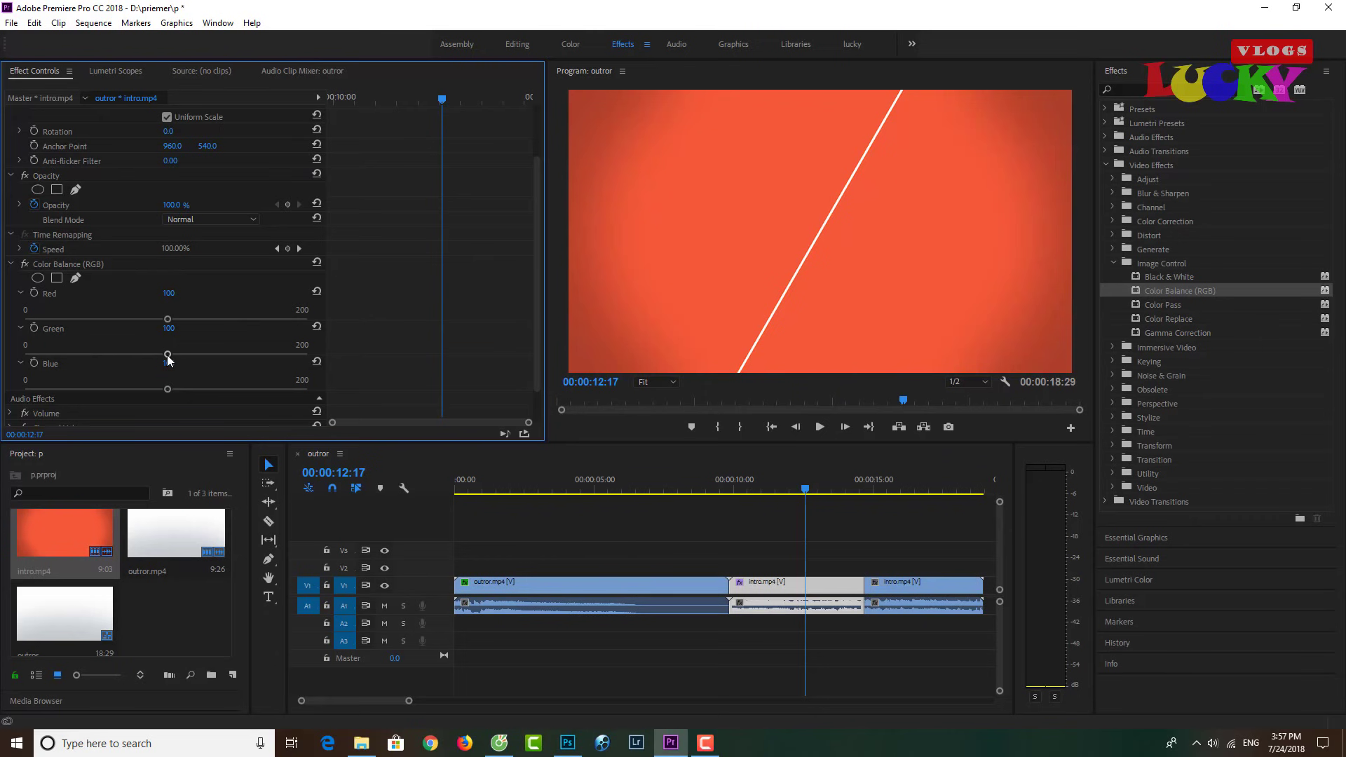
{"action": "left_click_drag", "start_coordinate": [167, 356], "coordinate": [168, 357]}
{"action": "mouse_move", "coordinate": [193, 356]}
{"action": "left_mouse_down"}
{"action": "mouse_move", "coordinate": [272, 363]}
{"action": "mouse_move", "coordinate": [181, 385]}
{"action": "mouse_move", "coordinate": [208, 379]}
{"action": "mouse_move", "coordinate": [48, 349]}
{"action": "mouse_move", "coordinate": [168, 354]}
{"action": "left_mouse_up"}
{"action": "left_click", "coordinate": [819, 495]}
{"action": "left_click_drag", "start_coordinate": [819, 495], "coordinate": [826, 494]}
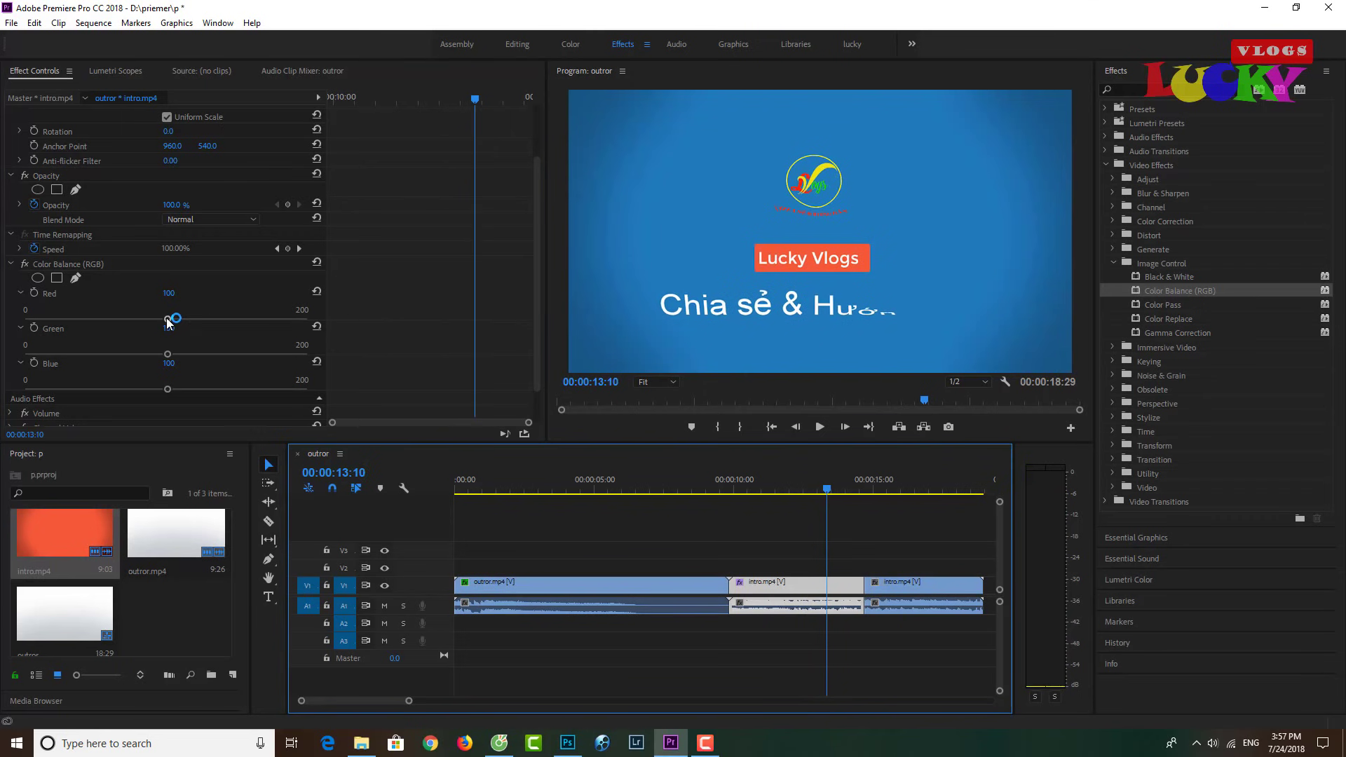
{"action": "mouse_move", "coordinate": [167, 319]}
{"action": "left_mouse_down"}
{"action": "mouse_move", "coordinate": [207, 320]}
{"action": "mouse_move", "coordinate": [18, 309]}
{"action": "mouse_move", "coordinate": [186, 332]}
{"action": "left_mouse_up"}
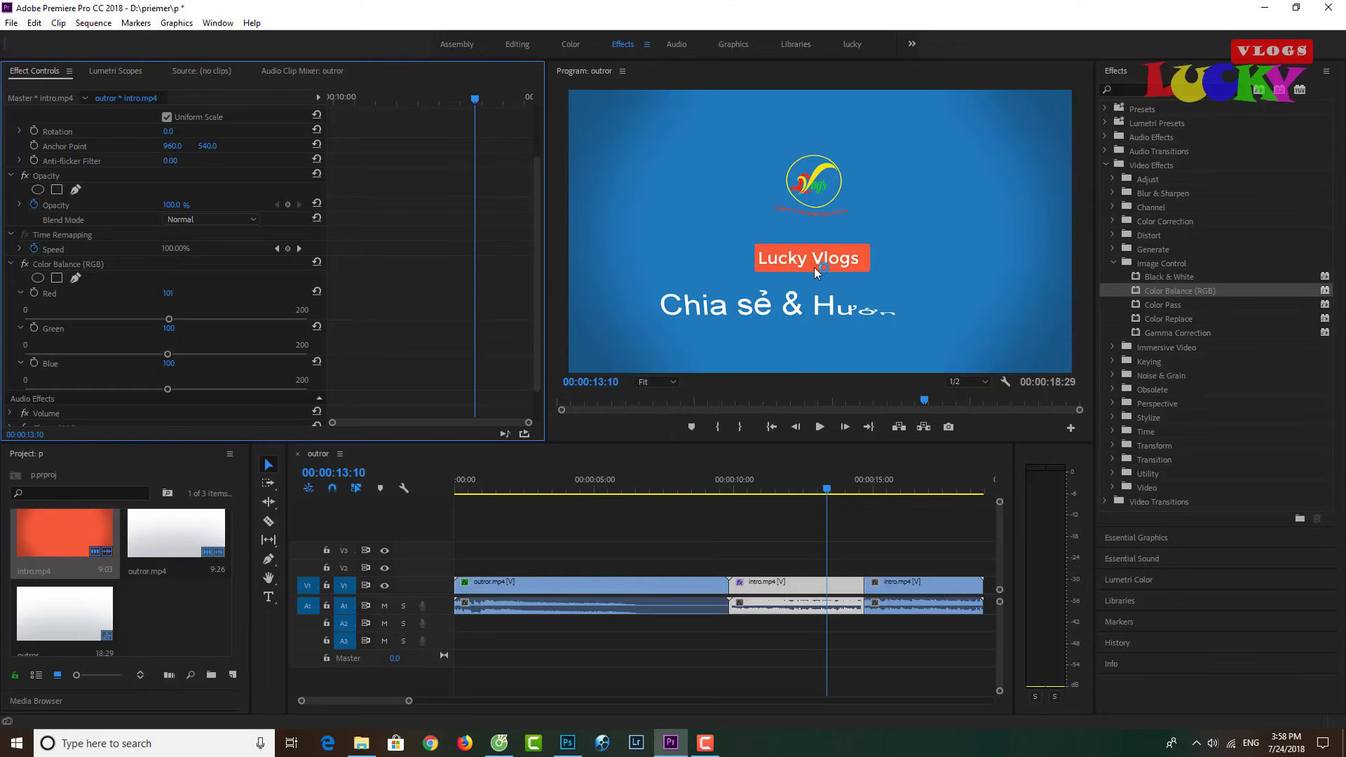
{"action": "mouse_move", "coordinate": [168, 319]}
{"action": "left_mouse_down"}
{"action": "mouse_move", "coordinate": [87, 322]}
{"action": "mouse_move", "coordinate": [158, 335]}
{"action": "left_mouse_up"}
{"action": "mouse_move", "coordinate": [168, 355]}
{"action": "left_mouse_down"}
{"action": "mouse_move", "coordinate": [89, 356]}
{"action": "mouse_move", "coordinate": [260, 369]}
{"action": "mouse_move", "coordinate": [167, 356]}
{"action": "left_mouse_up"}
{"action": "scroll", "coordinate": [175, 356], "scroll_direction": "down", "scroll_amount": 1}
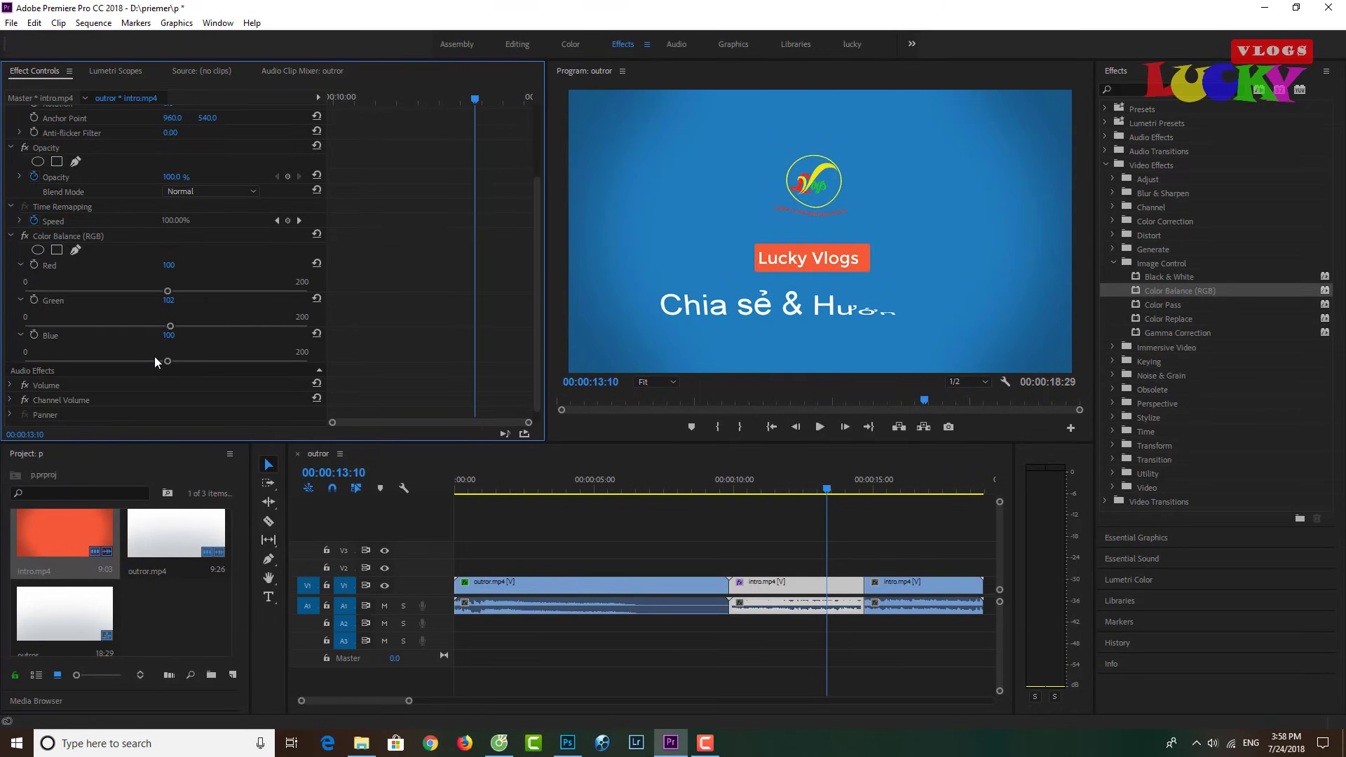
{"action": "left_click_drag", "start_coordinate": [154, 357], "coordinate": [221, 368]}
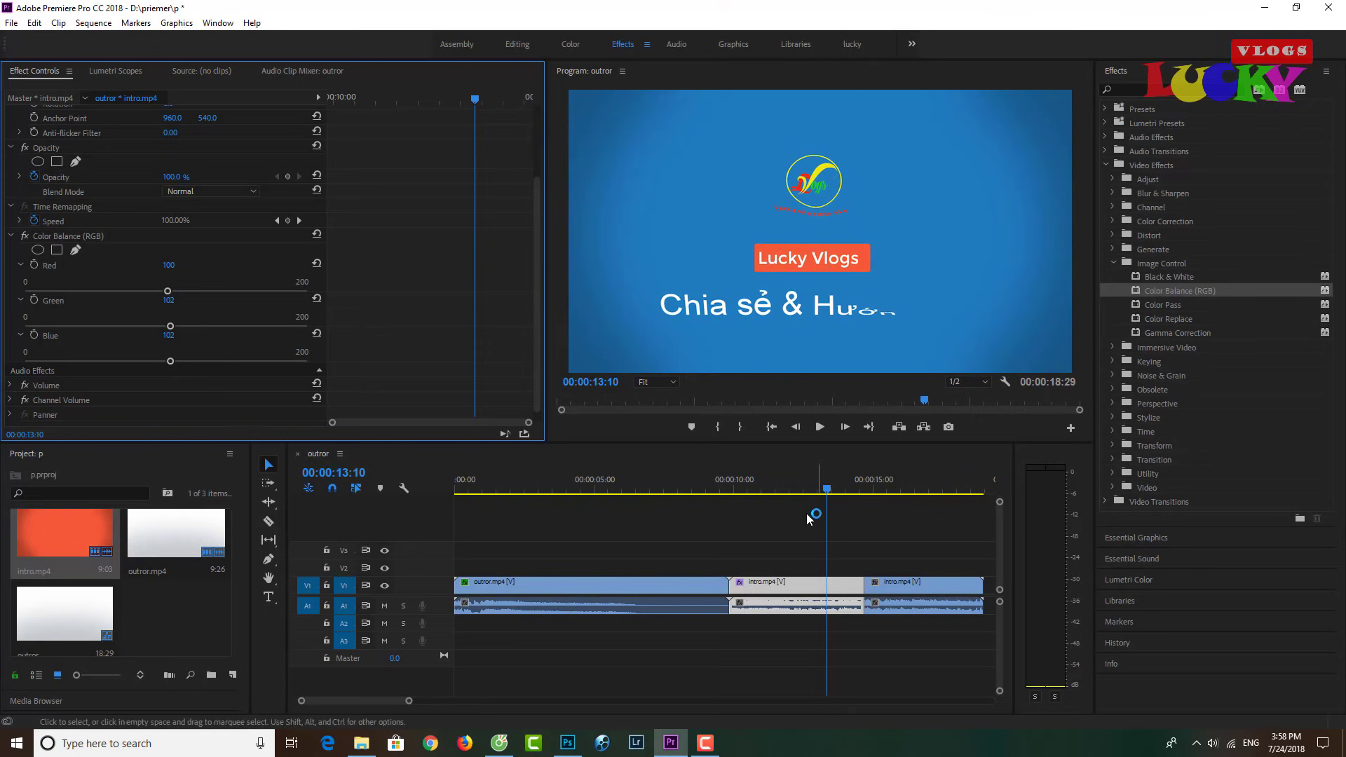
{"action": "left_click", "coordinate": [827, 490]}
{"action": "left_click_drag", "start_coordinate": [827, 490], "coordinate": [790, 490]}
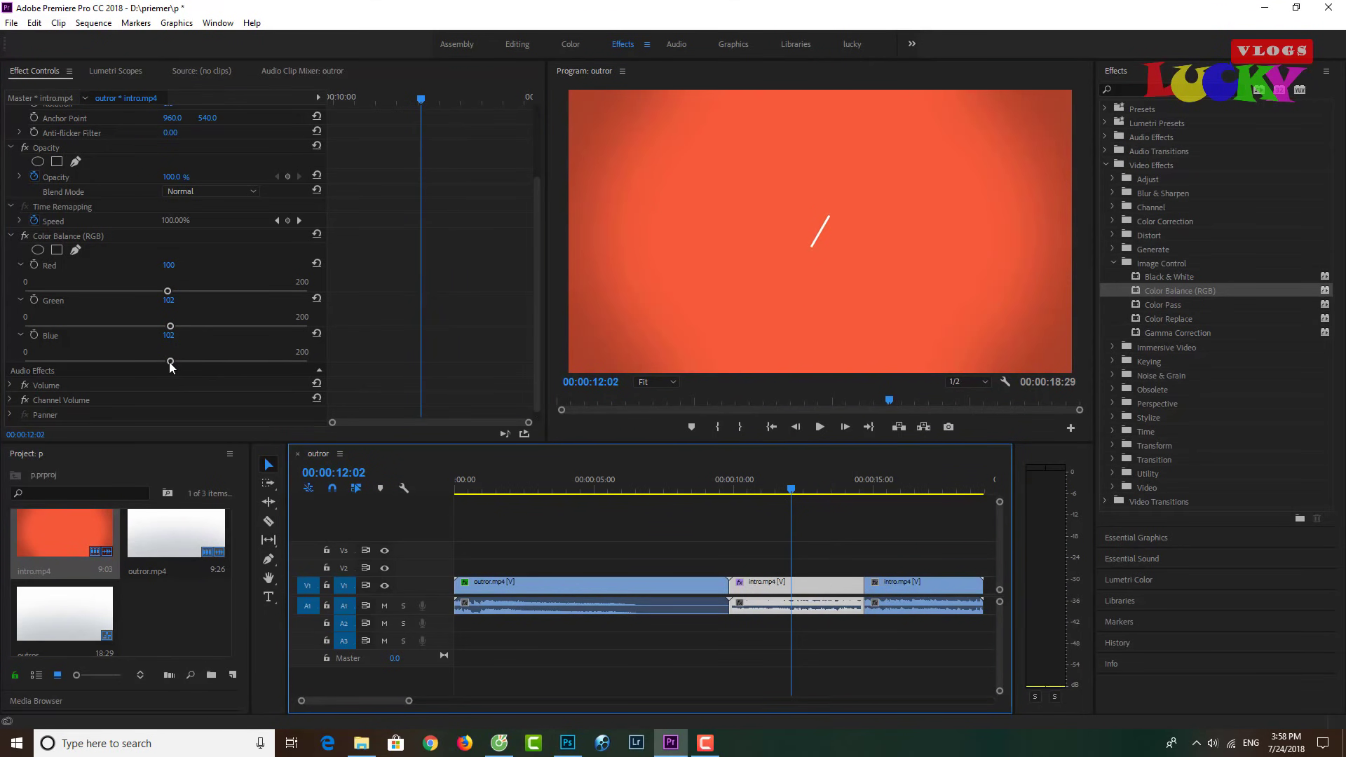
{"action": "left_click_drag", "start_coordinate": [171, 361], "coordinate": [138, 361]}
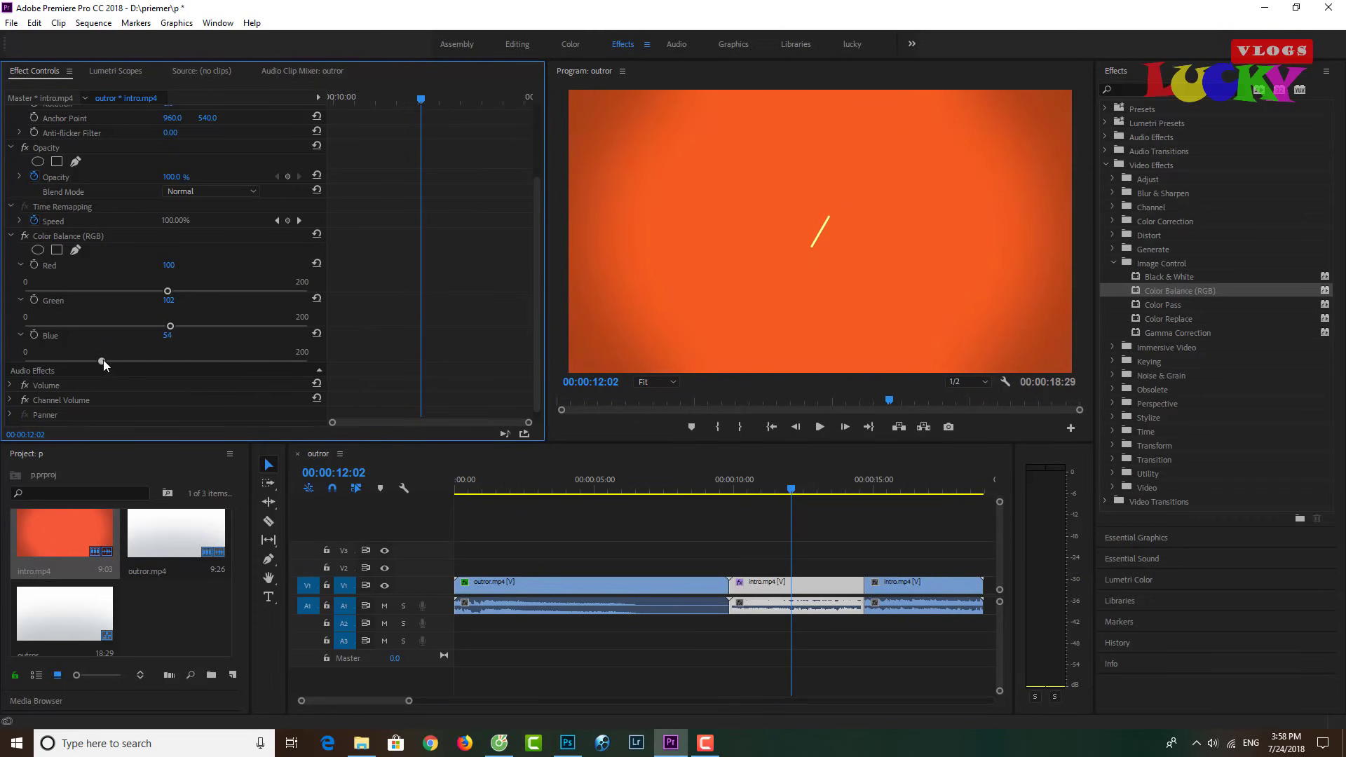
{"action": "left_click_drag", "start_coordinate": [178, 361], "coordinate": [169, 361]}
{"action": "left_click", "coordinate": [319, 298]}
{"action": "left_click", "coordinate": [319, 334]}
Apply Image Control > Black & White to intro.mp4 and collapse Color Balance (RGB)
{"action": "left_click", "coordinate": [1185, 276]}
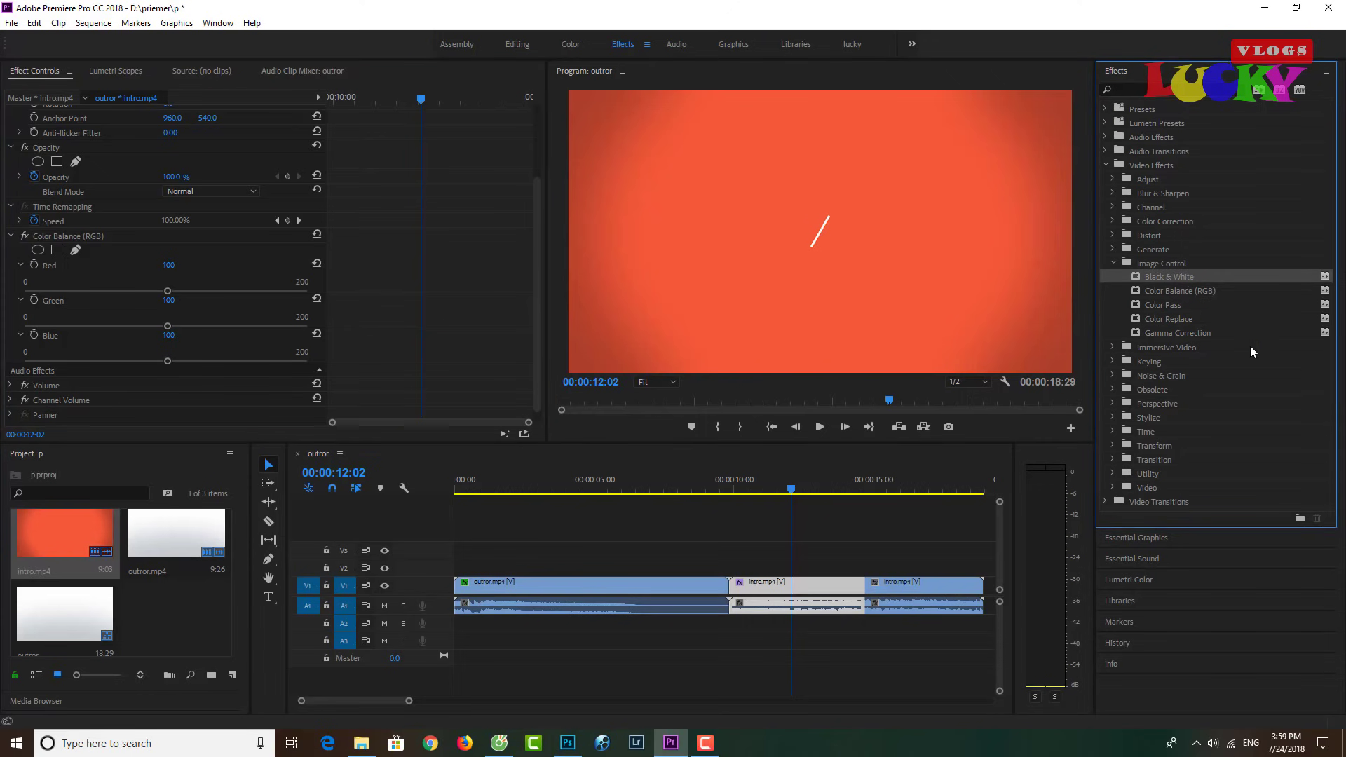
{"action": "left_click_drag", "start_coordinate": [1181, 279], "coordinate": [824, 589]}
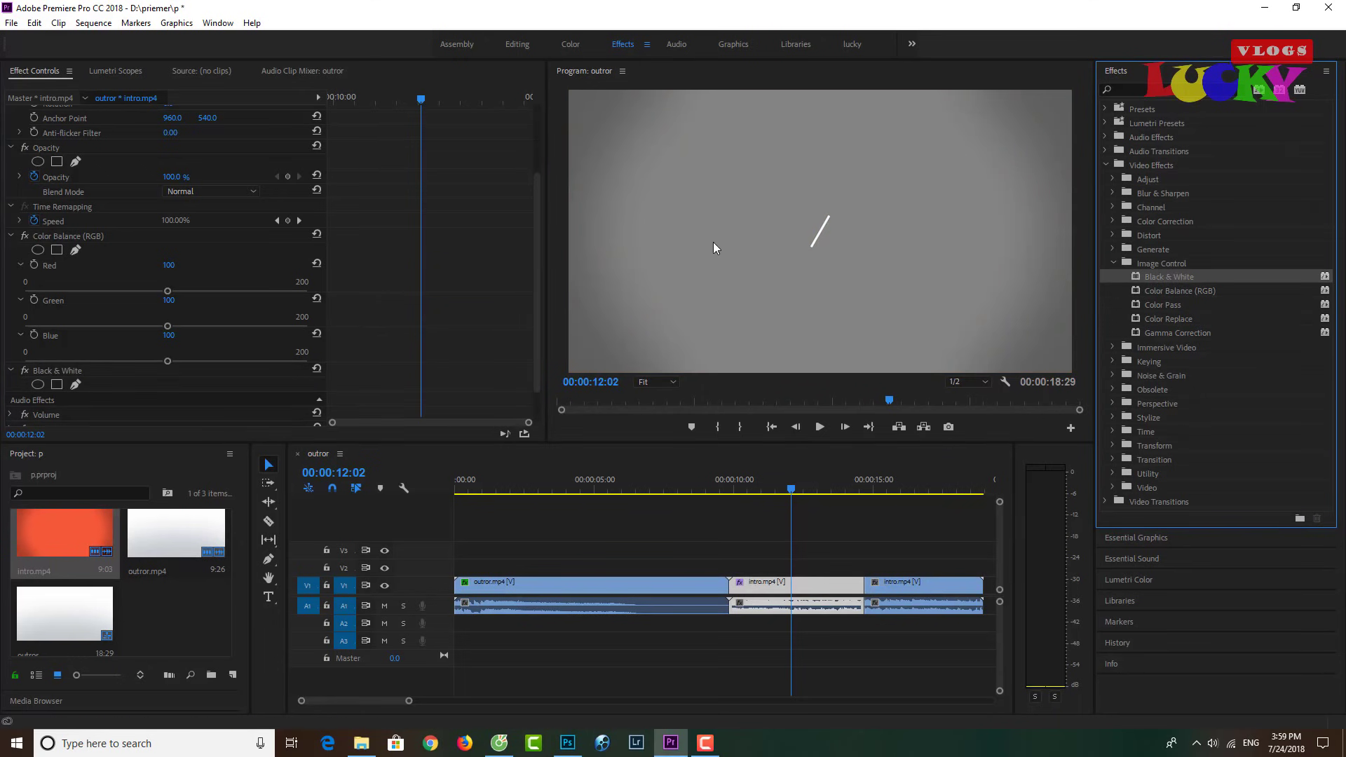
{"action": "left_click", "coordinate": [10, 237]}
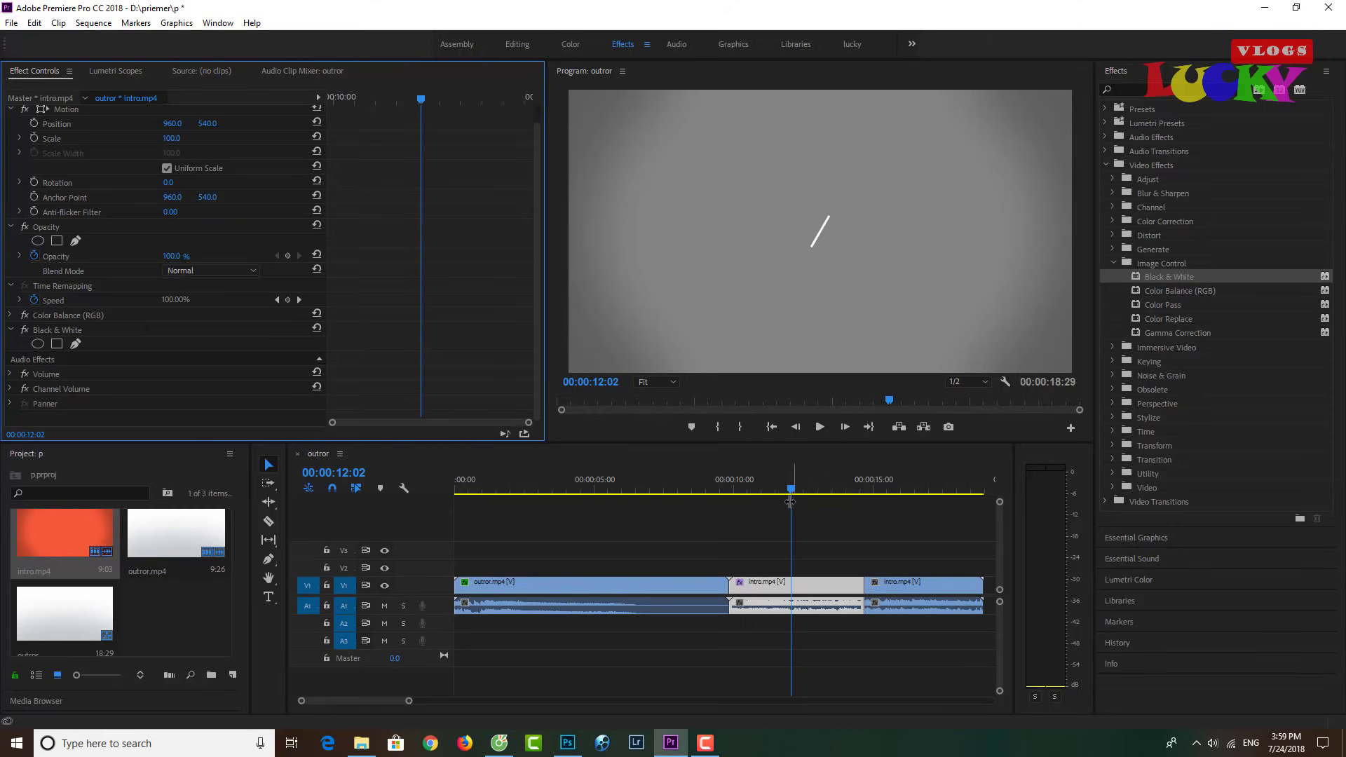
Scrub the playhead to 00:00:16:17 on the blue Lucky Vlogs title frame
{"action": "mouse_move", "coordinate": [793, 489]}
{"action": "left_mouse_down"}
{"action": "mouse_move", "coordinate": [834, 495]}
{"action": "mouse_move", "coordinate": [781, 485]}
{"action": "left_mouse_up"}
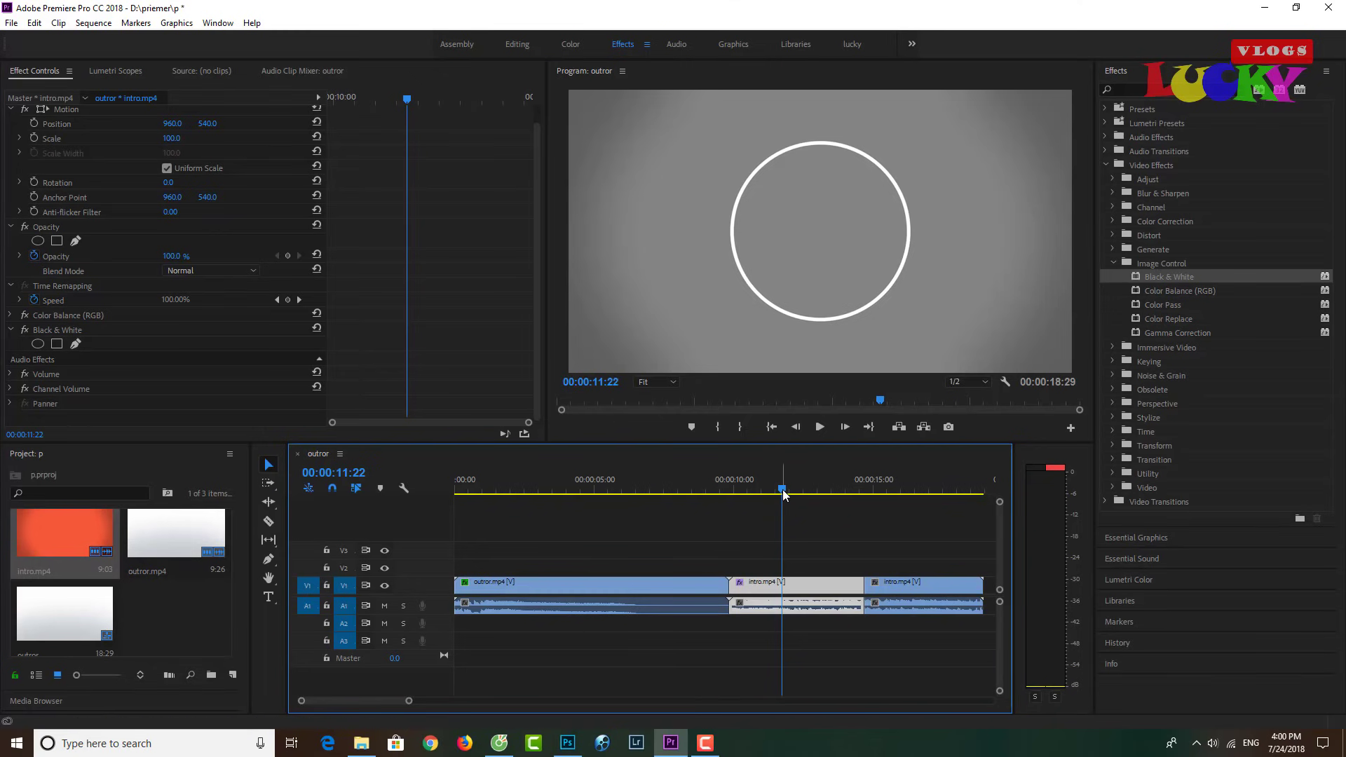
{"action": "left_click_drag", "start_coordinate": [783, 494], "coordinate": [916, 491]}
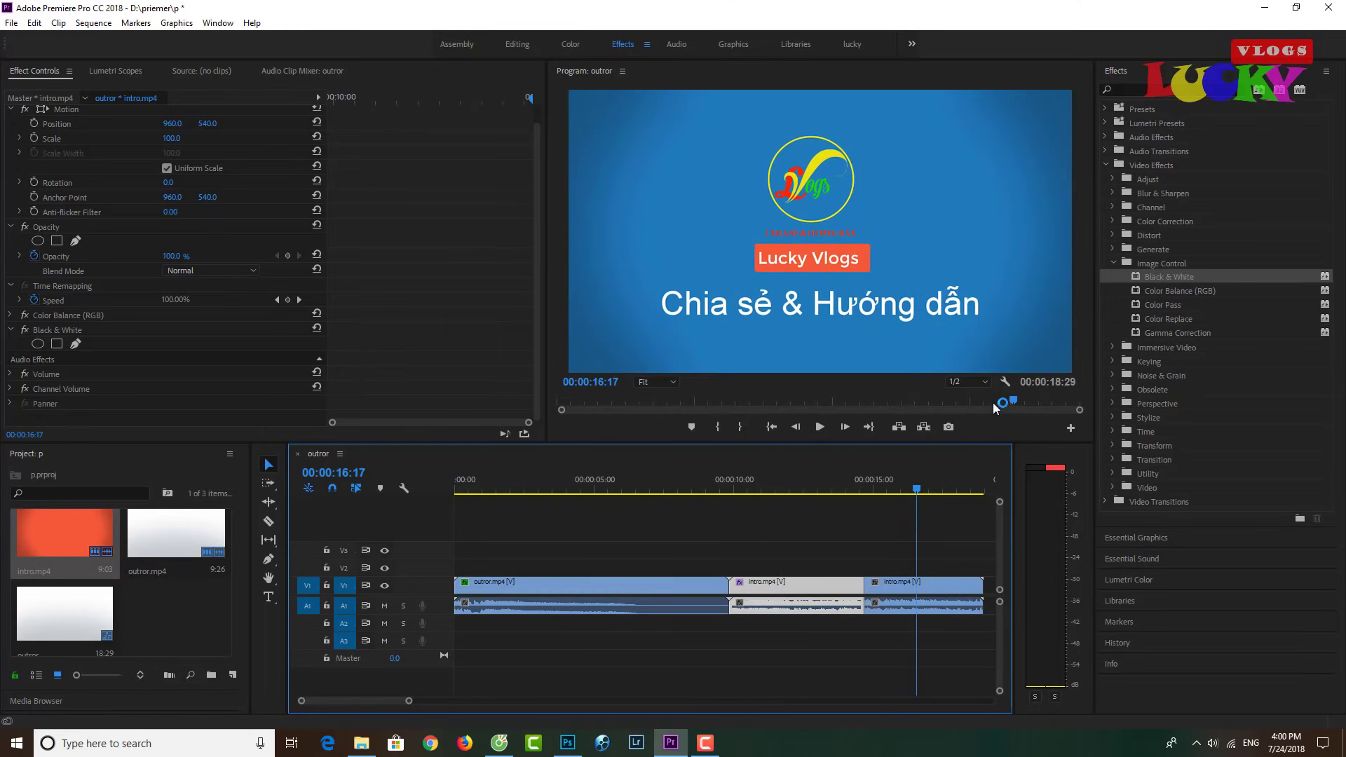
Open the Obsolete effects folder and apply RGB Curves to the last intro.mp4 clip
{"action": "left_click", "coordinate": [1114, 262]}
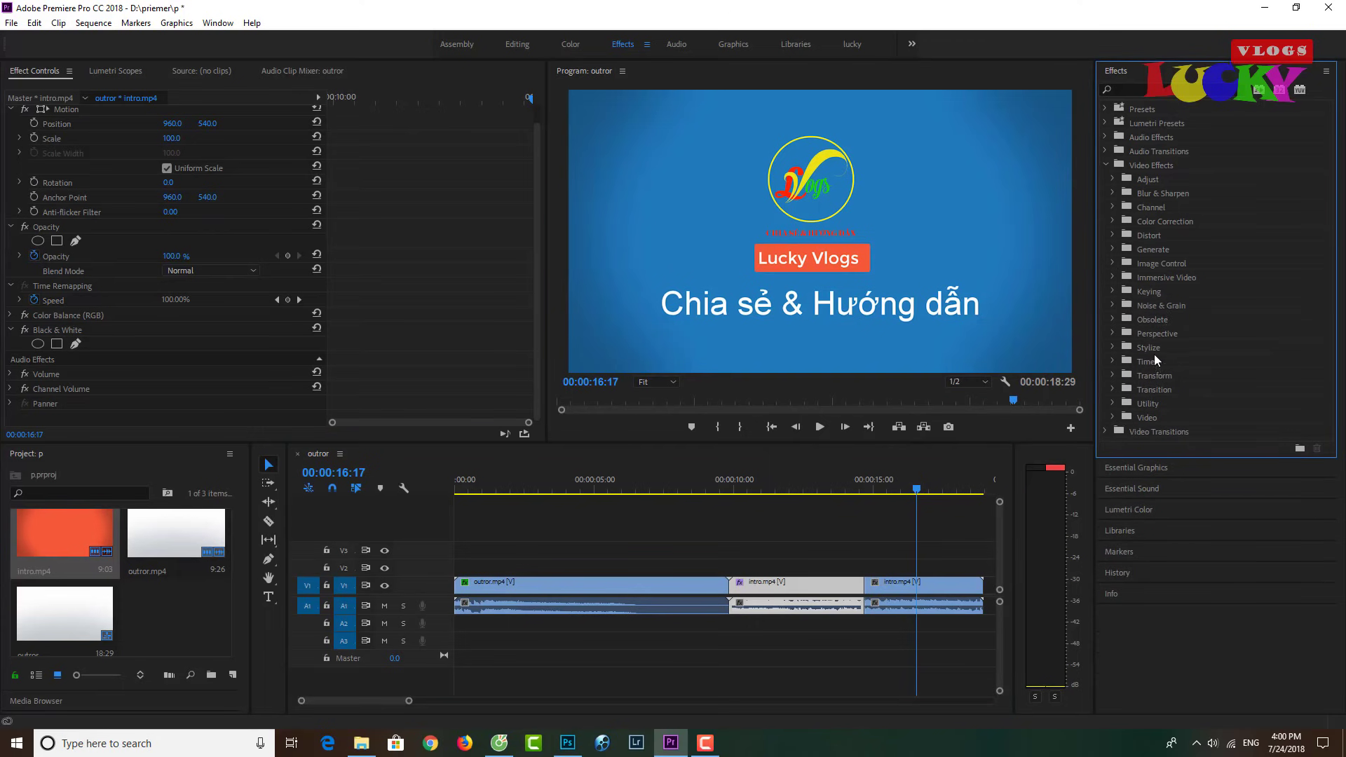
{"action": "left_click", "coordinate": [1113, 319]}
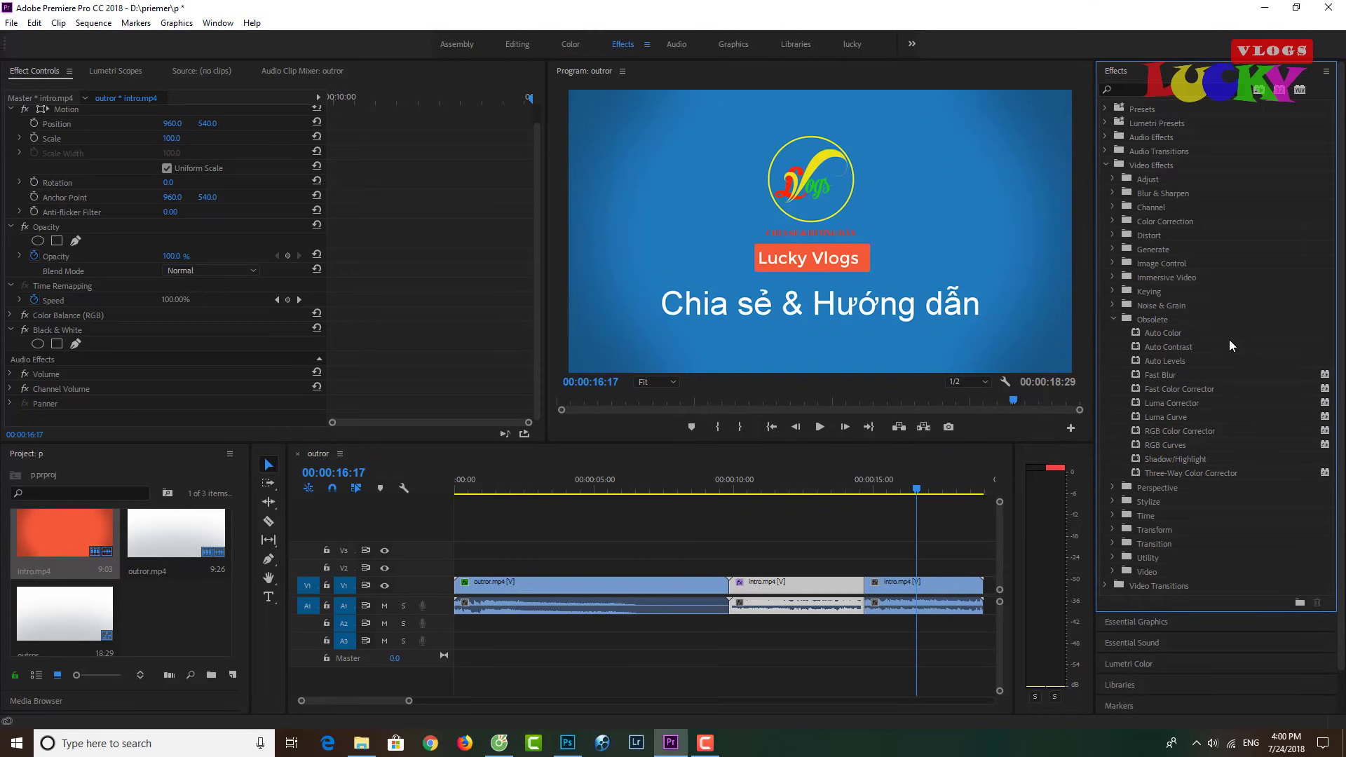
{"action": "left_click", "coordinate": [1208, 429]}
{"action": "left_click", "coordinate": [1162, 446]}
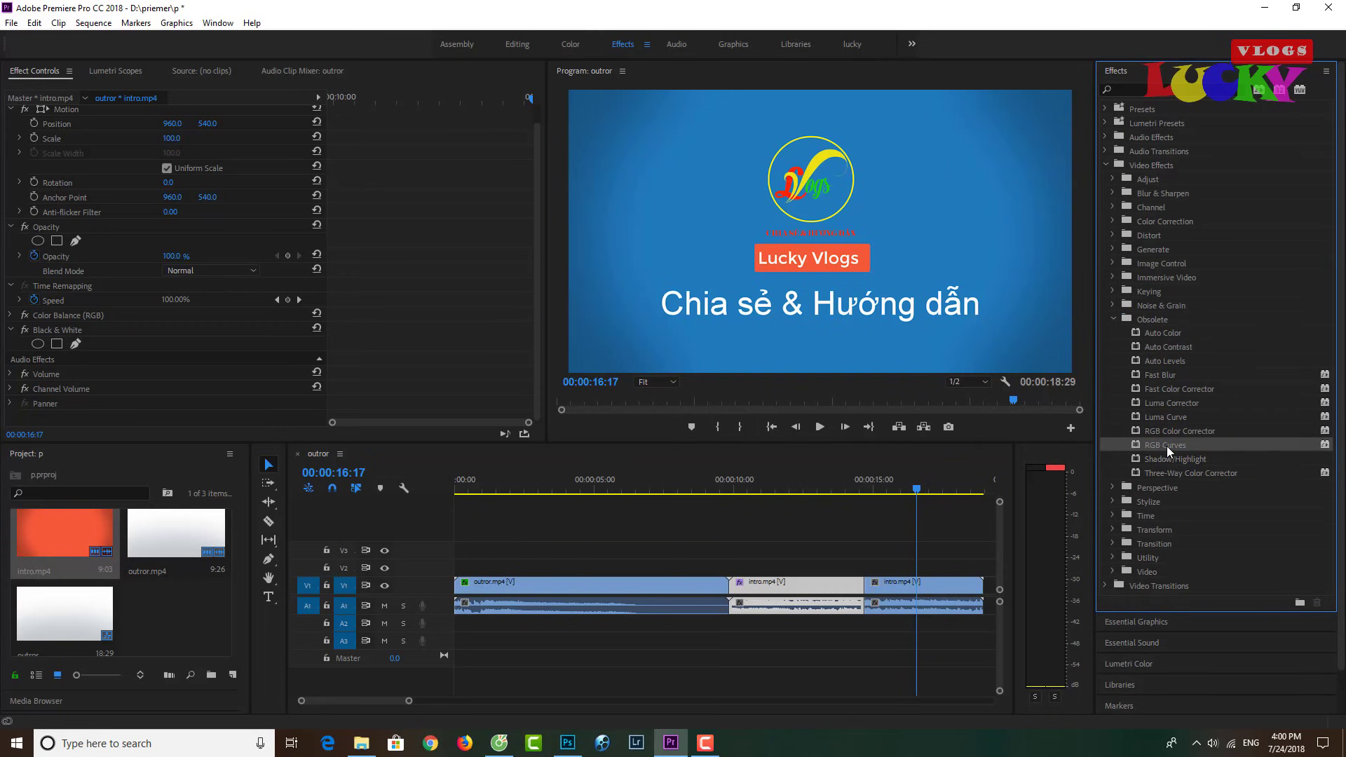
{"action": "left_click_drag", "start_coordinate": [1166, 446], "coordinate": [908, 585]}
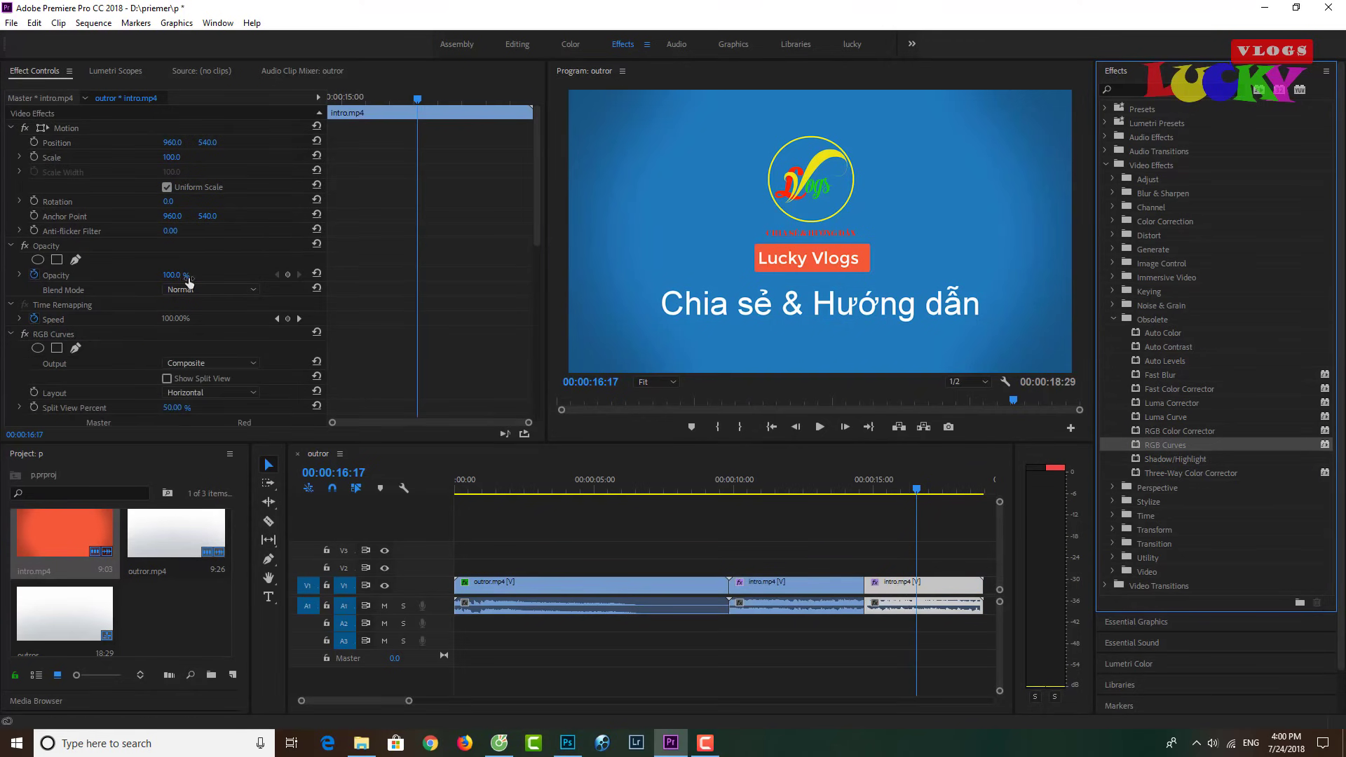
Scroll Effect Controls down to the RGB Curves graphs
{"action": "scroll", "coordinate": [217, 262], "scroll_direction": "down", "scroll_amount": 2}
{"action": "scroll", "coordinate": [218, 263], "scroll_direction": "down", "scroll_amount": 2}
{"action": "scroll", "coordinate": [216, 263], "scroll_direction": "down", "scroll_amount": 2}
{"action": "scroll", "coordinate": [217, 261], "scroll_direction": "down", "scroll_amount": 1}
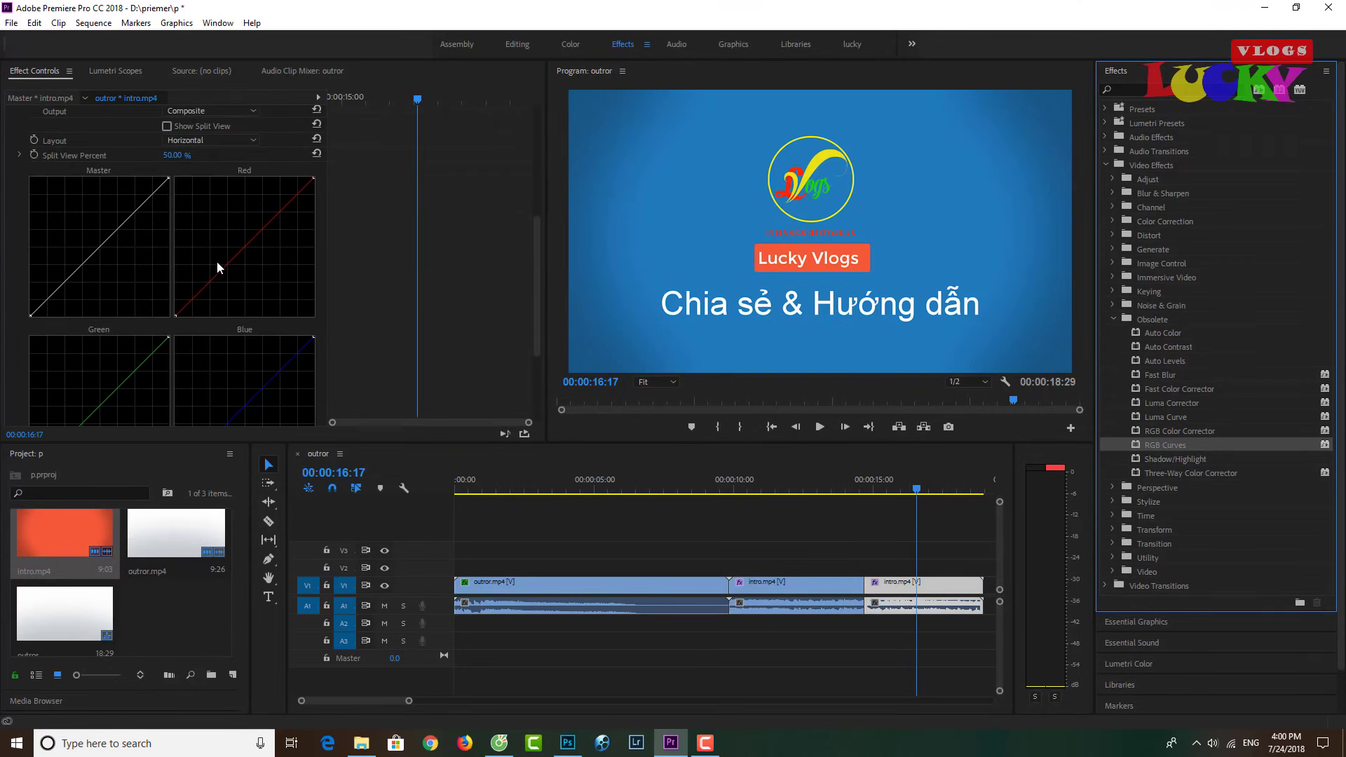
{"action": "scroll", "coordinate": [217, 261], "scroll_direction": "down", "scroll_amount": 2}
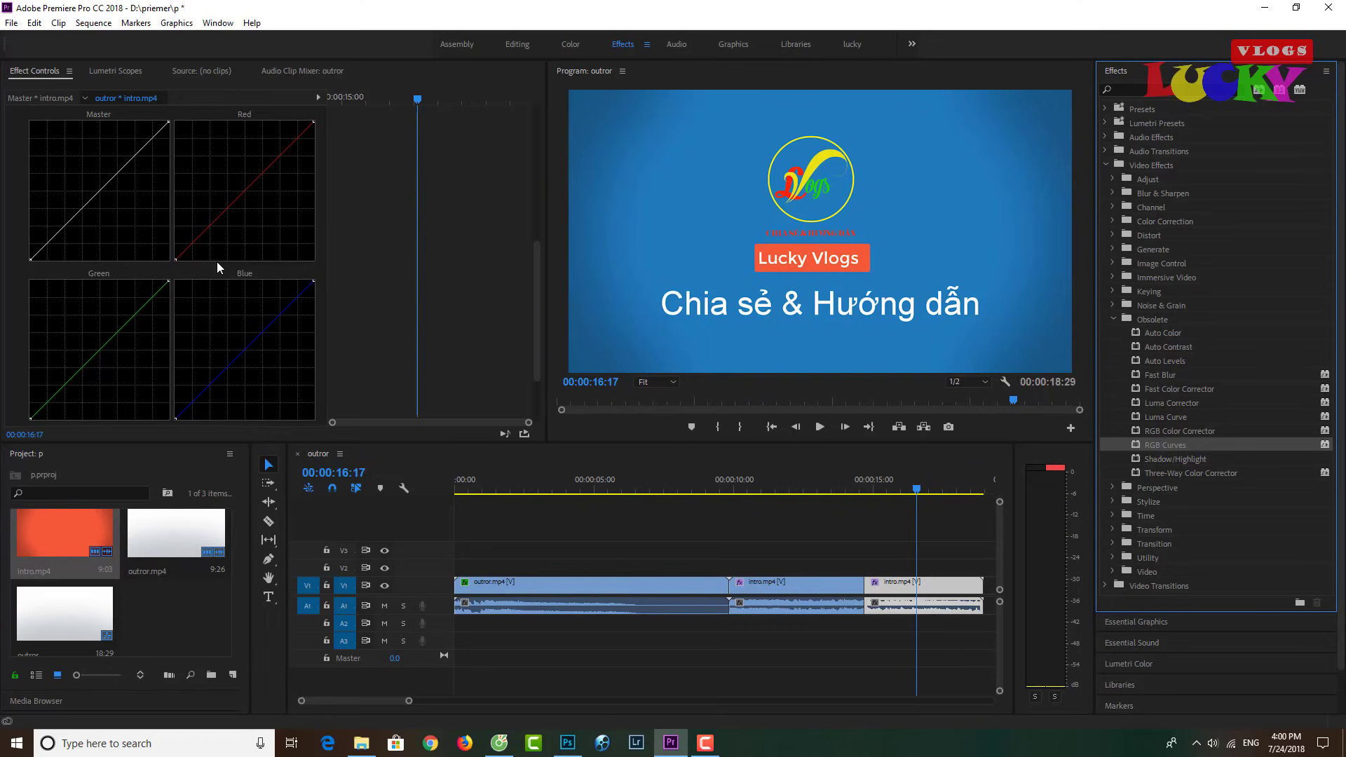
{"action": "left_click", "coordinate": [1112, 263]}
{"action": "scroll", "coordinate": [257, 229], "scroll_direction": "down", "scroll_amount": 1}
{"action": "scroll", "coordinate": [256, 229], "scroll_direction": "up", "scroll_amount": 2}
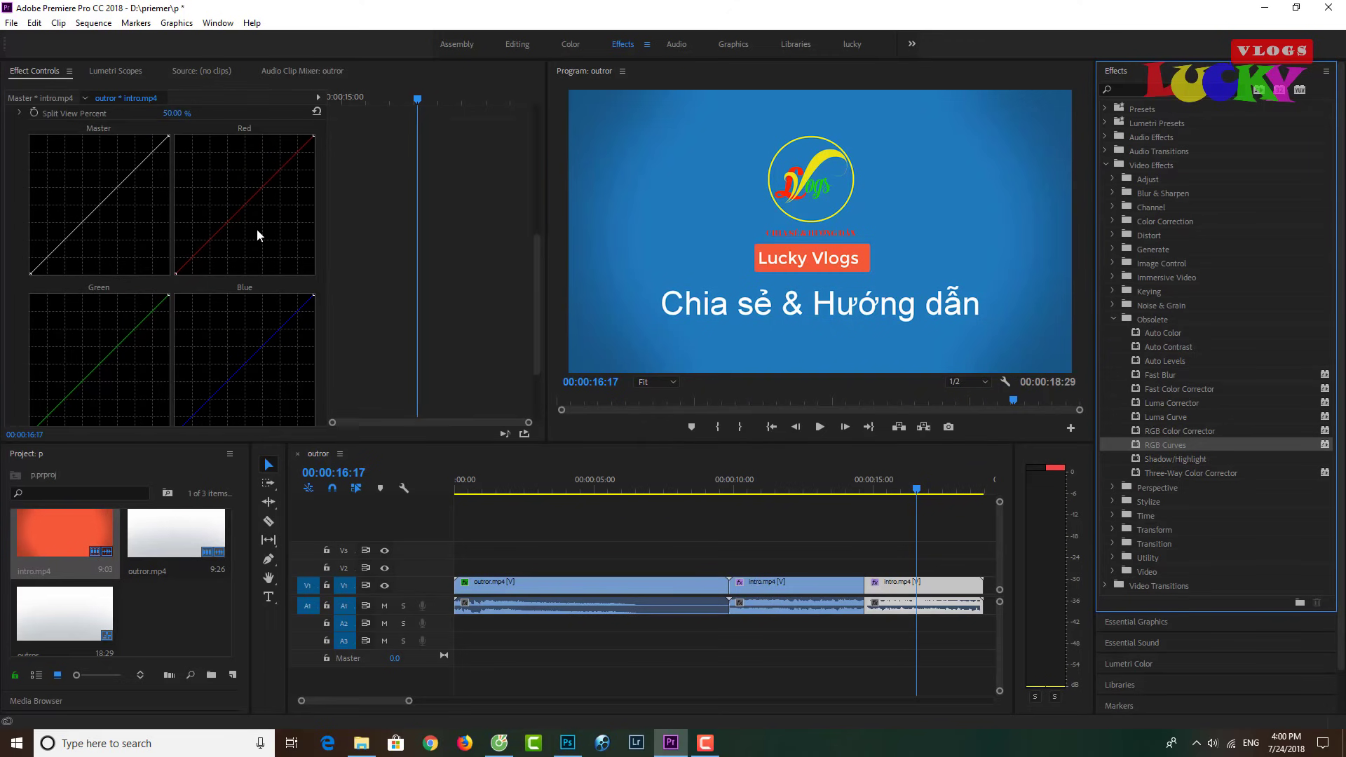
Add control points bending the Red, Green and Blue RGB Curves upward
{"action": "mouse_move", "coordinate": [246, 206]}
{"action": "left_mouse_down"}
{"action": "mouse_move", "coordinate": [223, 170]}
{"action": "mouse_move", "coordinate": [243, 206]}
{"action": "left_mouse_up"}
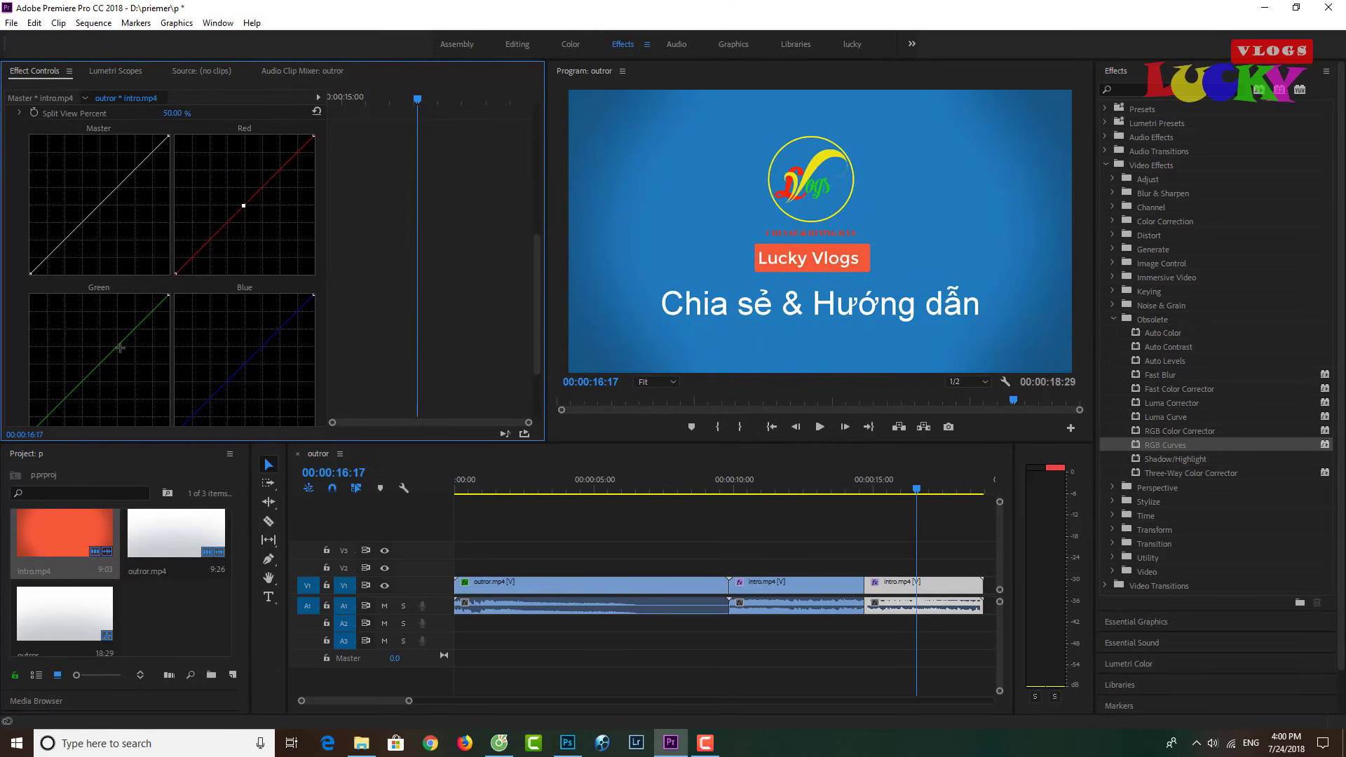
{"action": "mouse_move", "coordinate": [103, 356]}
{"action": "left_mouse_down"}
{"action": "mouse_move", "coordinate": [85, 329]}
{"action": "mouse_move", "coordinate": [121, 361]}
{"action": "mouse_move", "coordinate": [112, 335]}
{"action": "left_mouse_up"}
{"action": "mouse_move", "coordinate": [250, 358]}
{"action": "left_mouse_down"}
{"action": "mouse_move", "coordinate": [227, 337]}
{"action": "mouse_move", "coordinate": [250, 359]}
{"action": "left_mouse_up"}
{"action": "scroll", "coordinate": [221, 272], "scroll_direction": "down", "scroll_amount": 3}
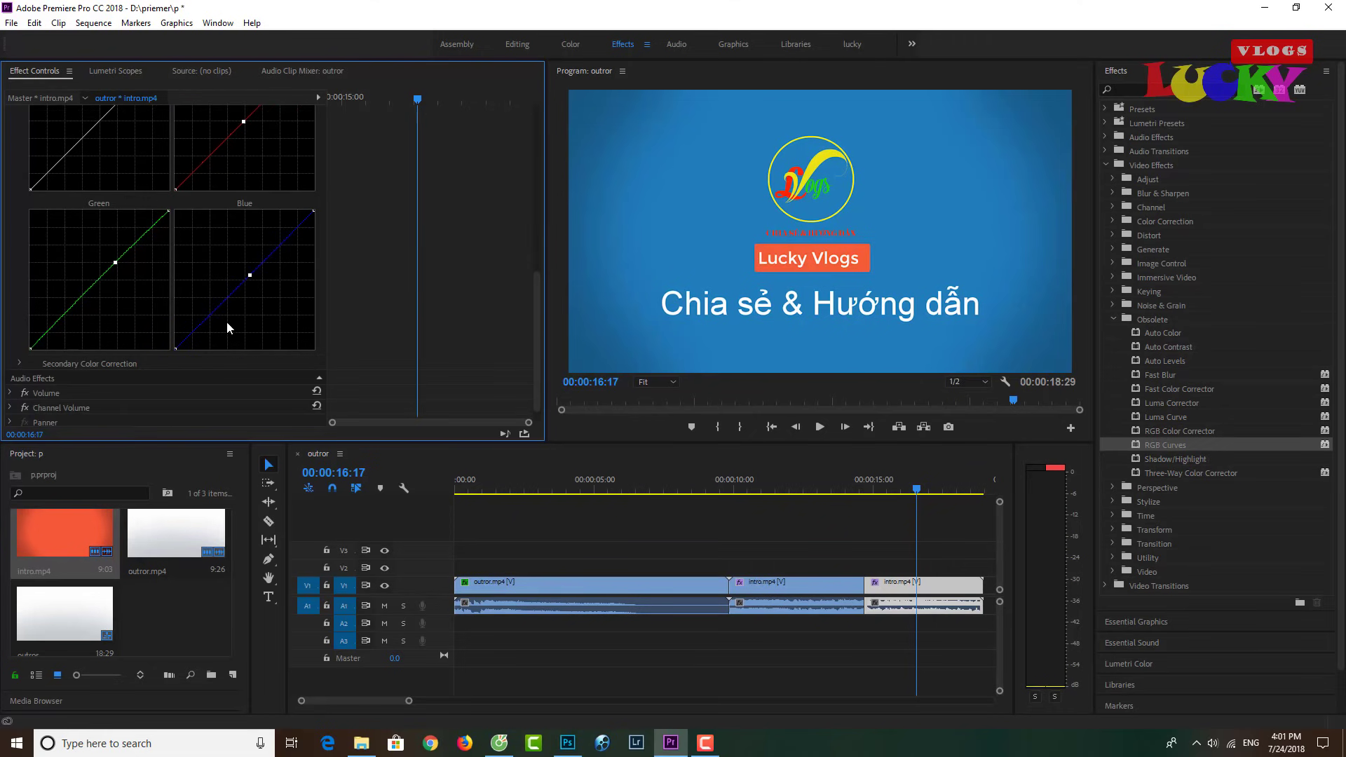
{"action": "scroll", "coordinate": [238, 304], "scroll_direction": "up", "scroll_amount": 8}
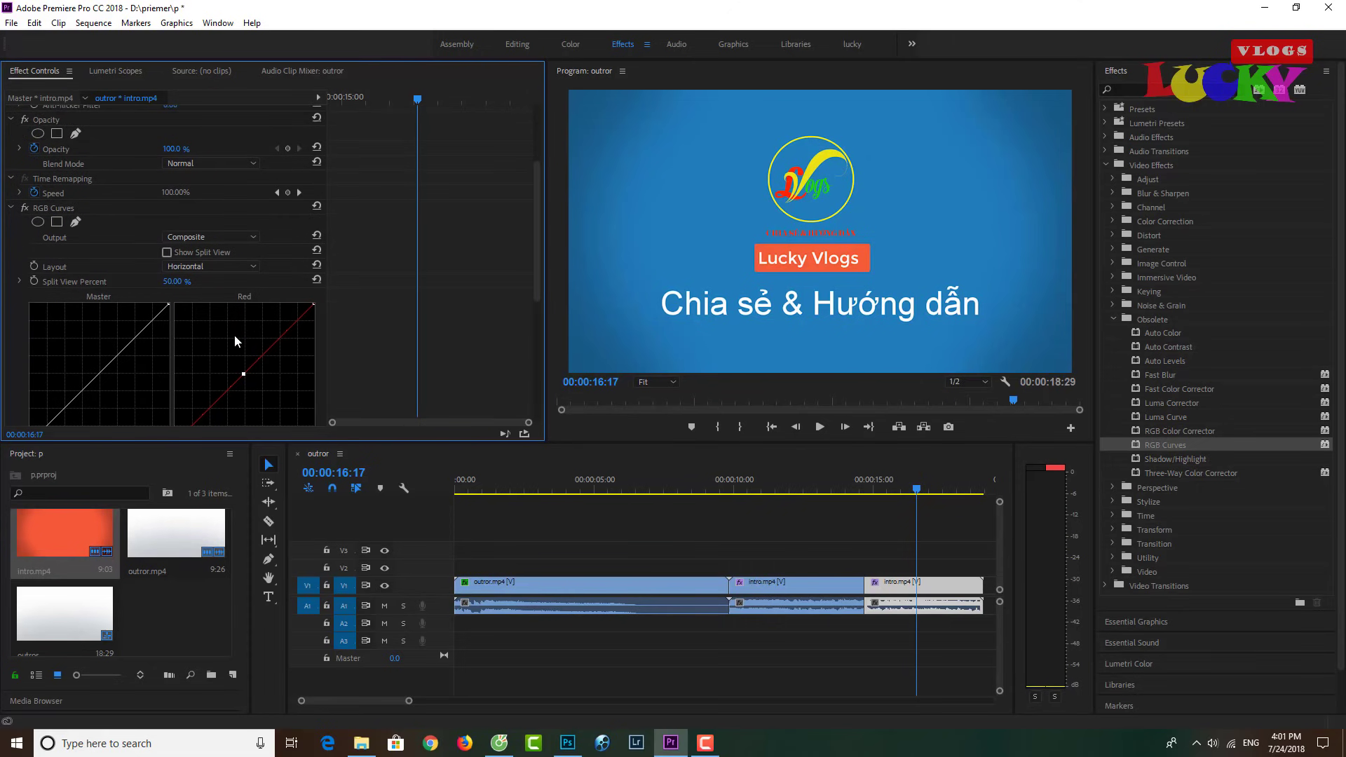
{"action": "scroll", "coordinate": [234, 335], "scroll_direction": "down", "scroll_amount": 2}
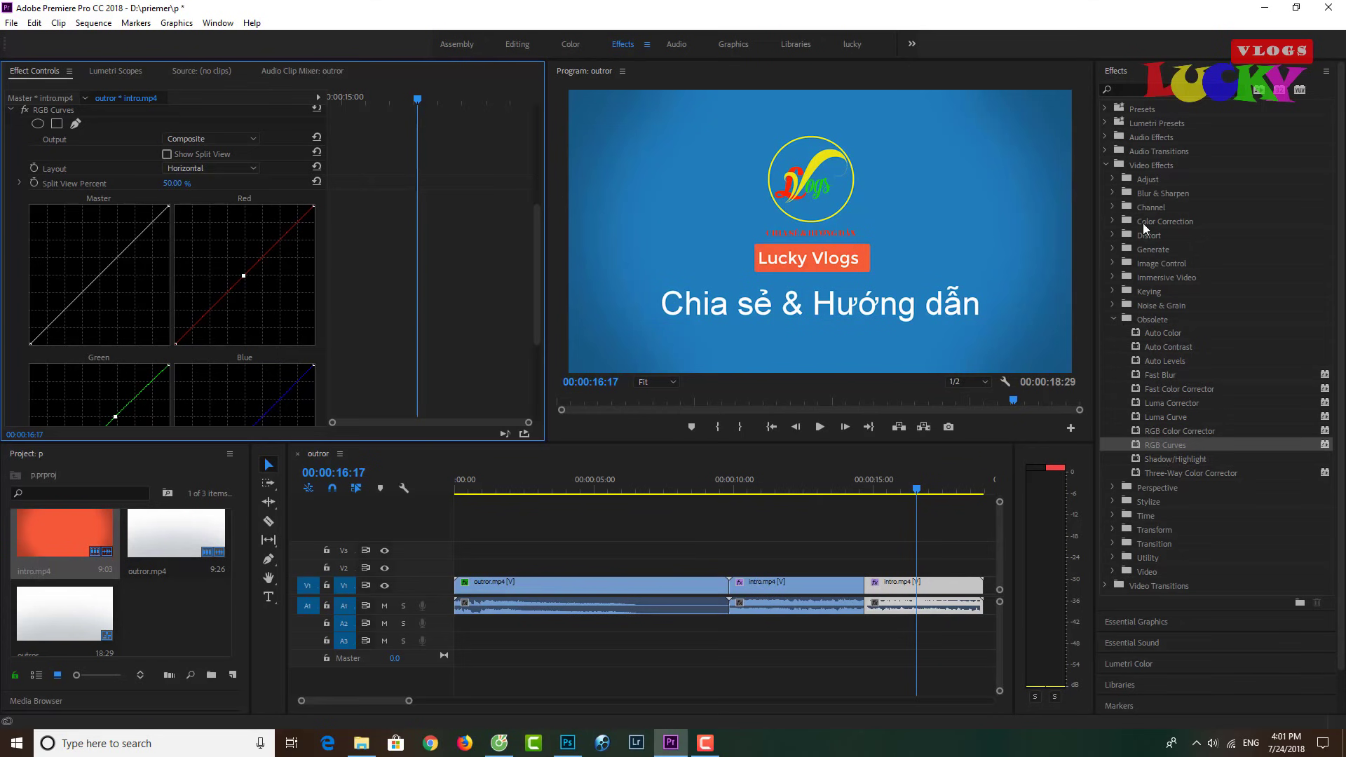
Expand the Adjust and Image Control effect folders and return the preview to 00:00:15:25
{"action": "left_click", "coordinate": [1113, 179]}
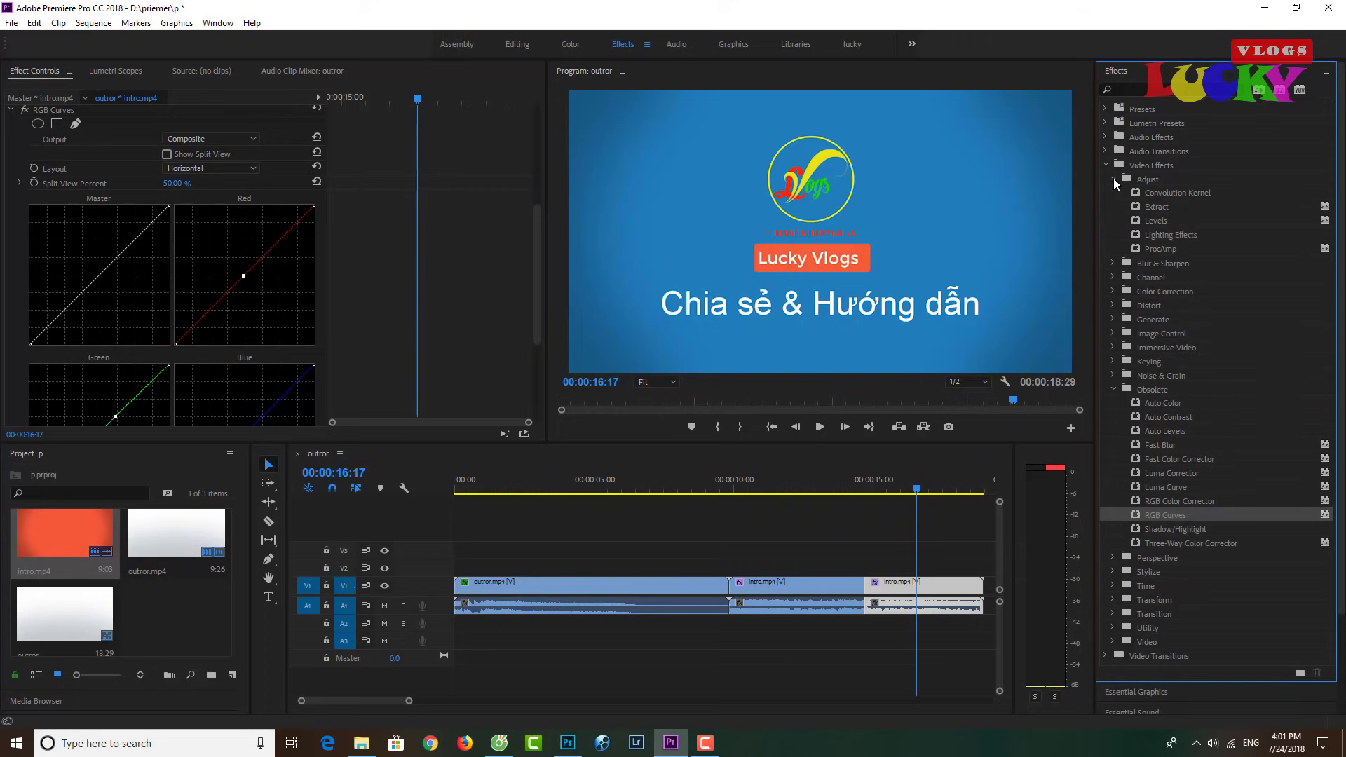
{"action": "left_click", "coordinate": [1113, 334]}
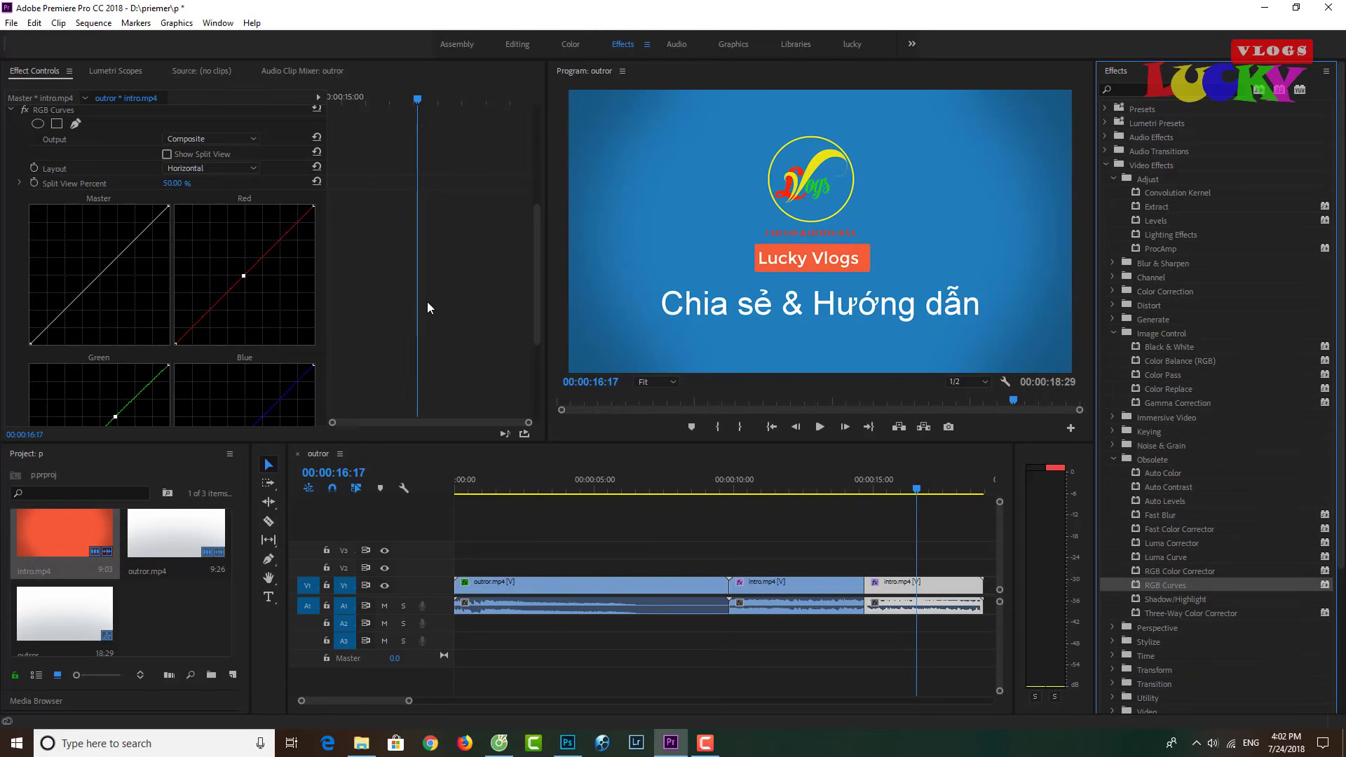
{"action": "scroll", "coordinate": [249, 309], "scroll_direction": "up", "scroll_amount": 3}
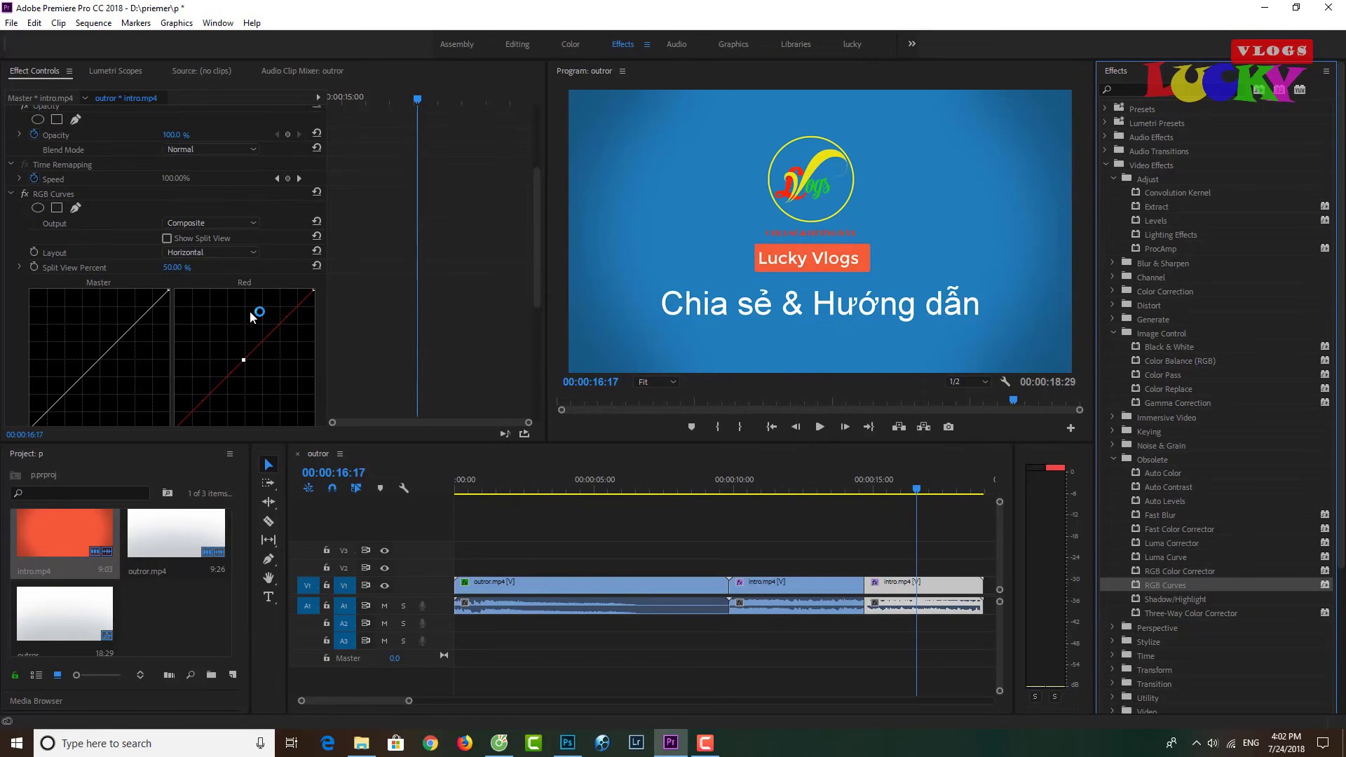
{"action": "scroll", "coordinate": [249, 312], "scroll_direction": "up", "scroll_amount": 3}
{"action": "scroll", "coordinate": [249, 319], "scroll_direction": "down", "scroll_amount": 3}
{"action": "left_click_drag", "start_coordinate": [911, 498], "coordinate": [896, 490]}
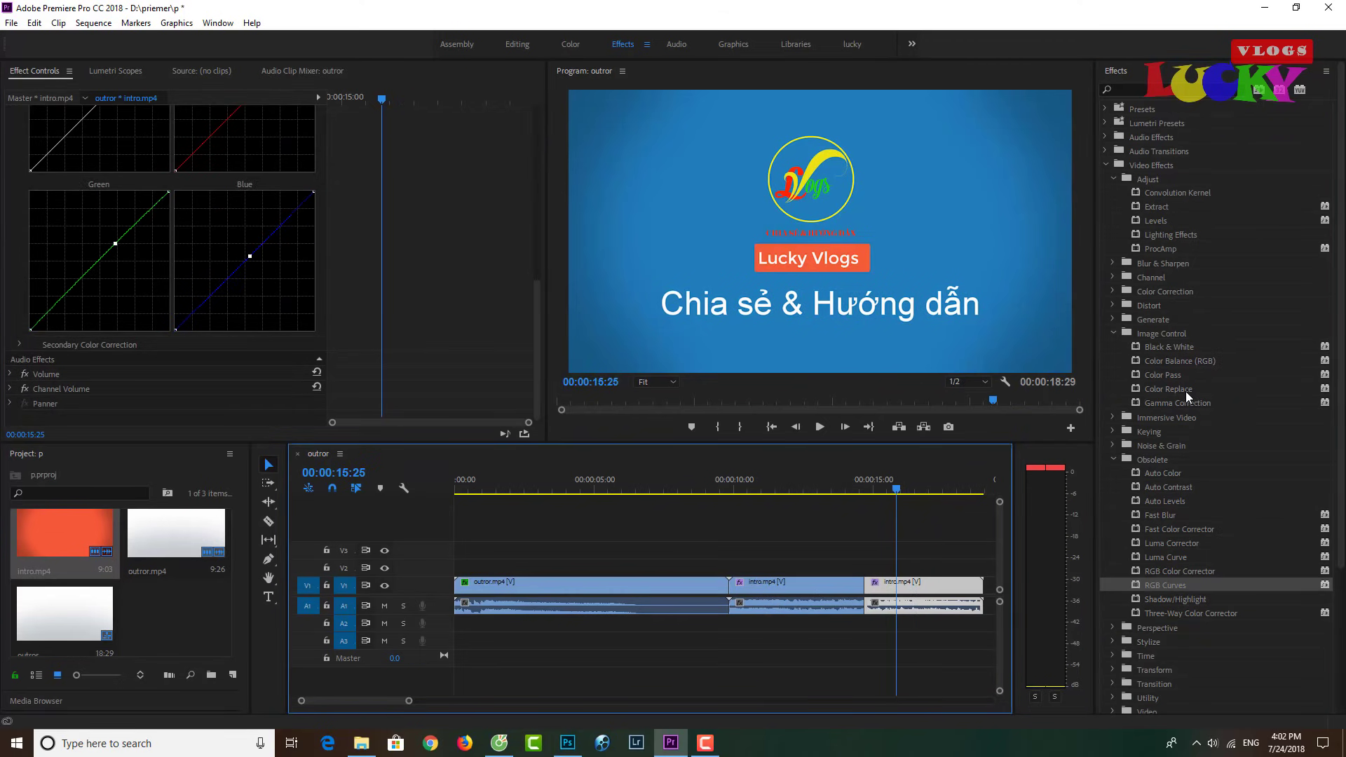
Apply Color Replace to the final intro.mp4 clip and review its settings in Effect Controls
{"action": "mouse_move", "coordinate": [1187, 389]}
{"action": "left_mouse_down"}
{"action": "mouse_move", "coordinate": [967, 541]}
{"action": "mouse_move", "coordinate": [932, 586]}
{"action": "left_mouse_up"}
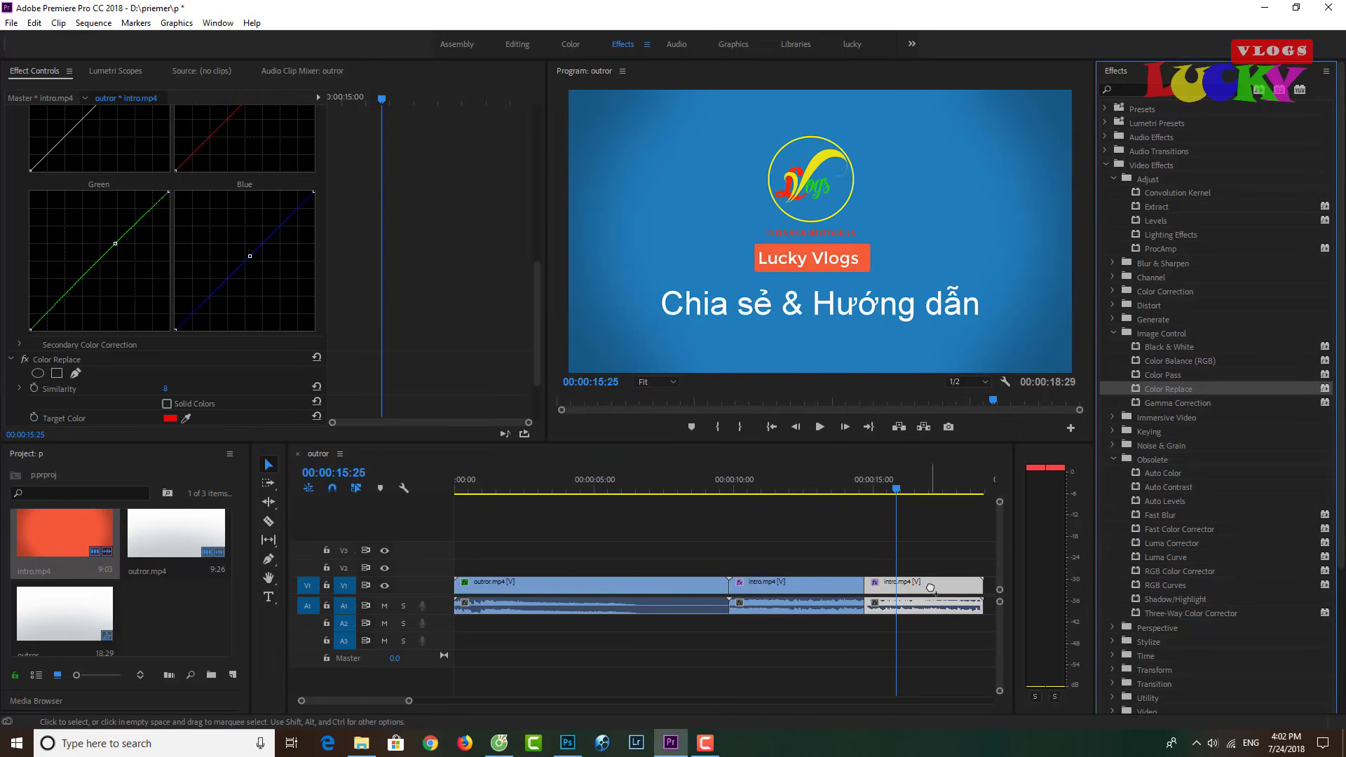
{"action": "scroll", "coordinate": [208, 322], "scroll_direction": "down", "scroll_amount": 3}
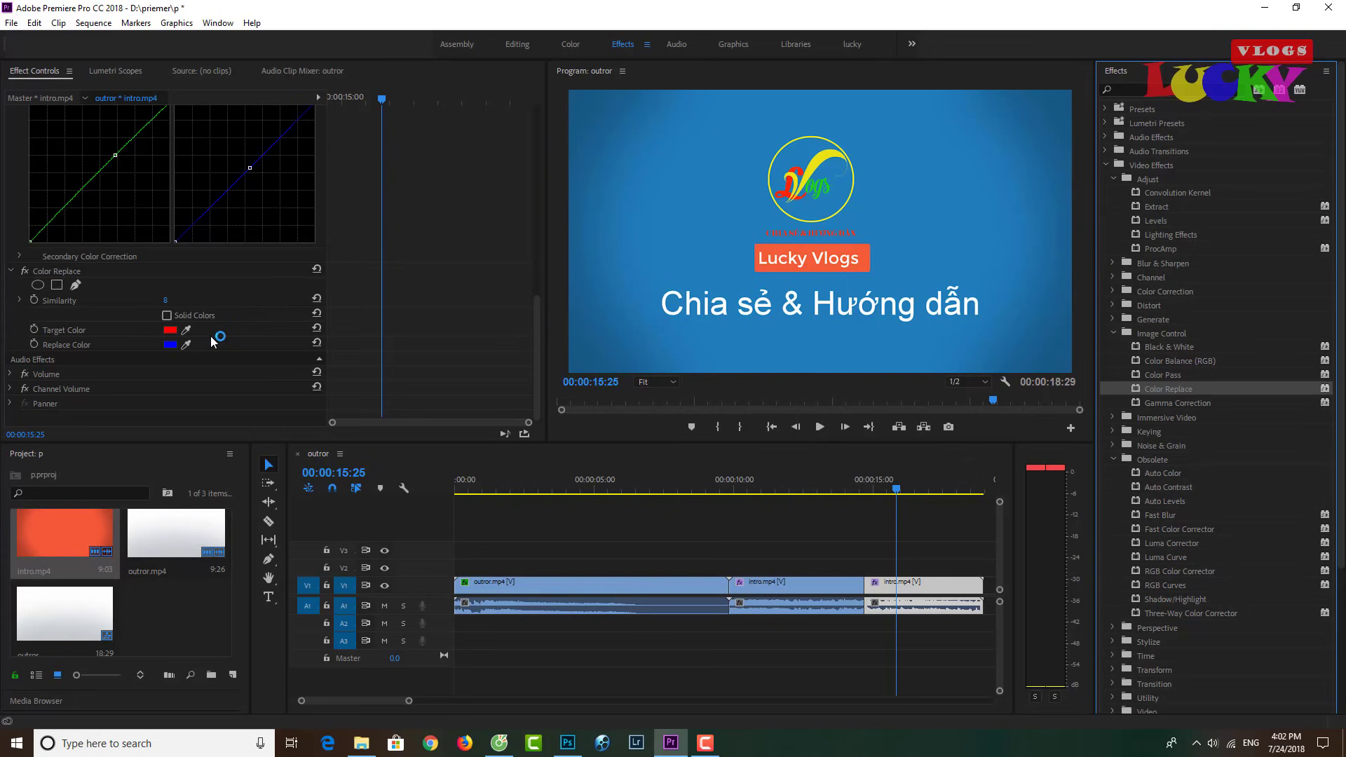
{"action": "scroll", "coordinate": [24, 140], "scroll_direction": "up", "scroll_amount": 5}
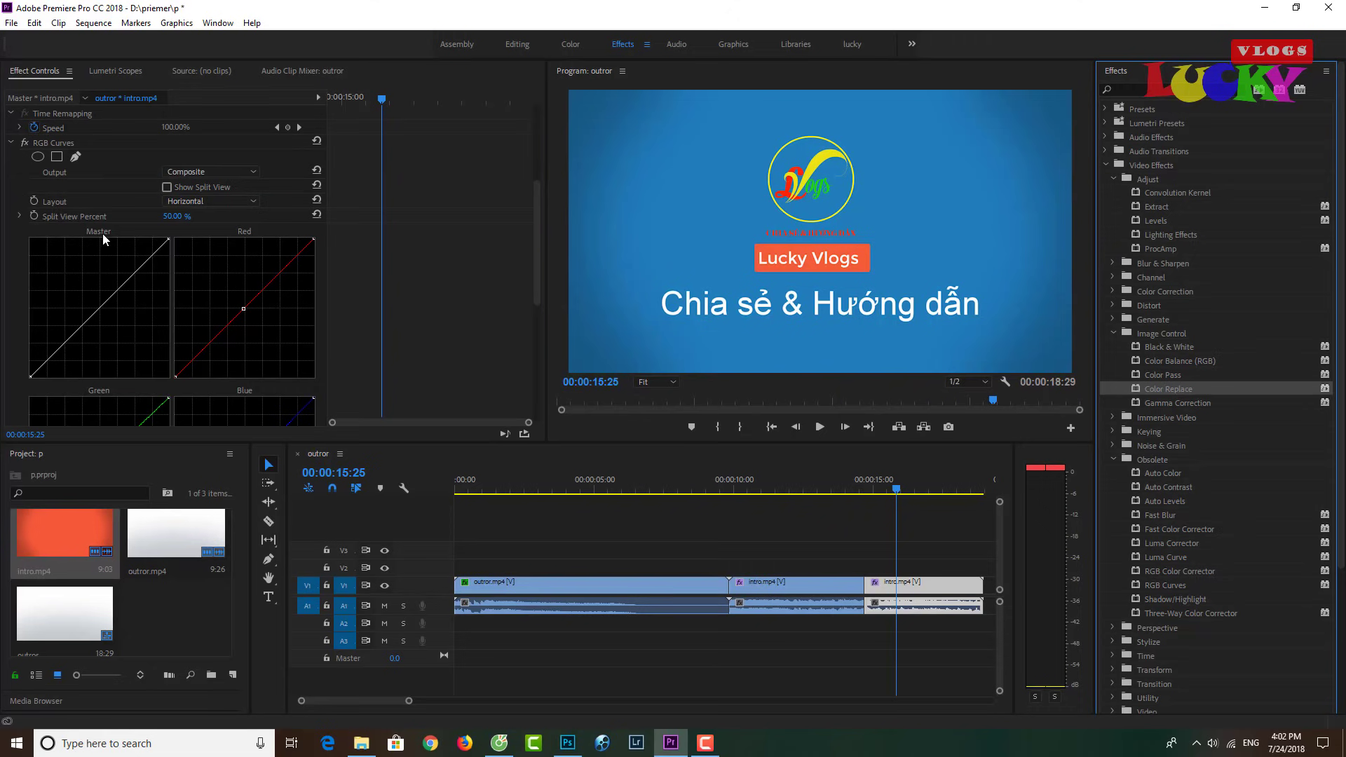
{"action": "scroll", "coordinate": [209, 261], "scroll_direction": "down", "scroll_amount": 2}
{"action": "scroll", "coordinate": [209, 259], "scroll_direction": "down", "scroll_amount": 2}
{"action": "scroll", "coordinate": [208, 259], "scroll_direction": "down", "scroll_amount": 1}
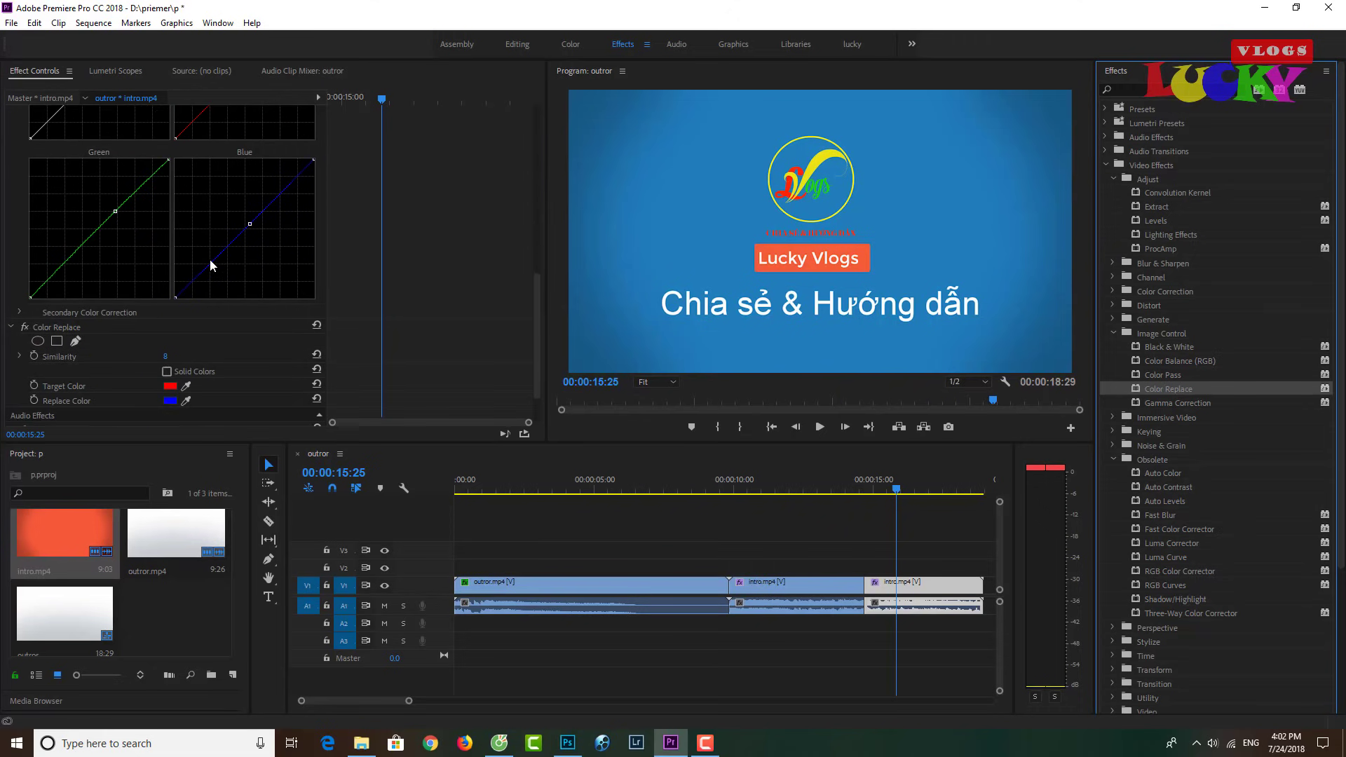
{"action": "scroll", "coordinate": [209, 259], "scroll_direction": "down", "scroll_amount": 2}
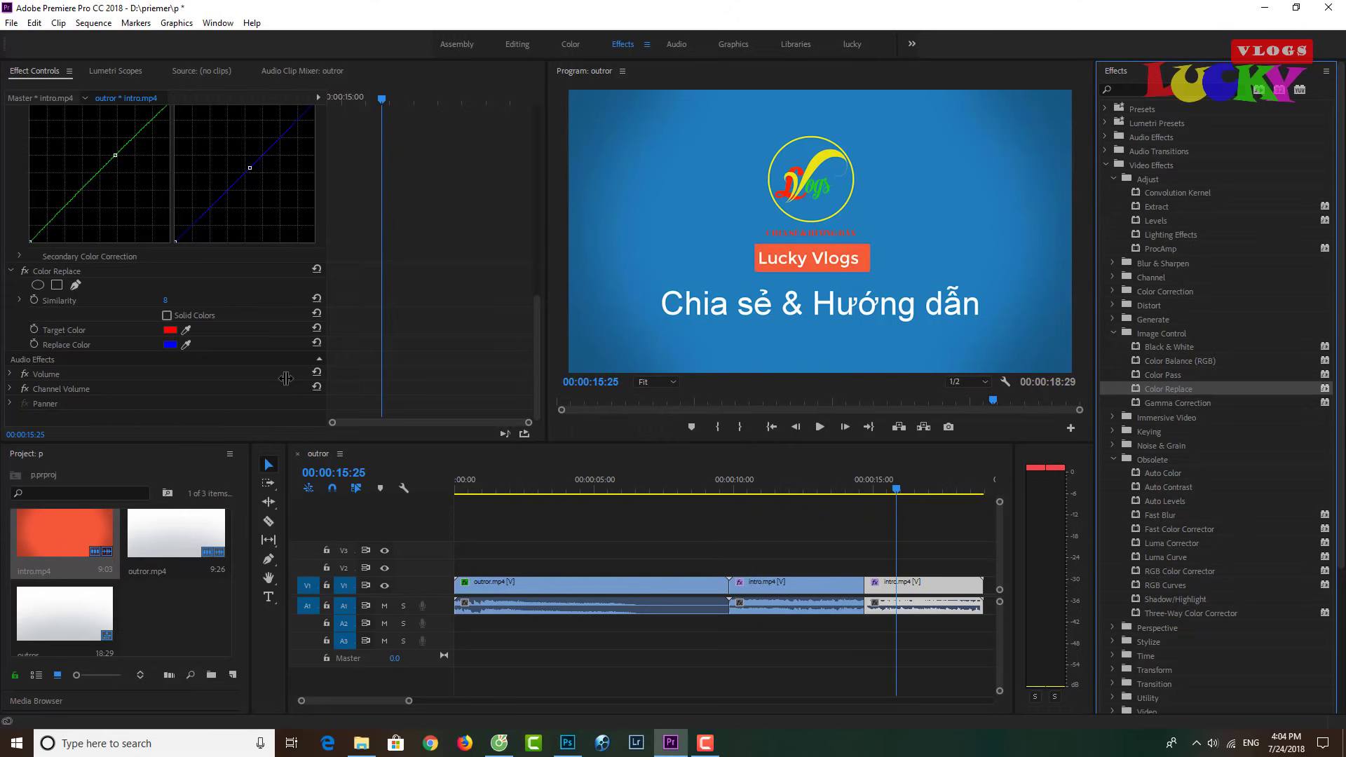
Set the Color Replace replace colour to a slightly darker yellow
{"action": "left_click", "coordinate": [169, 345]}
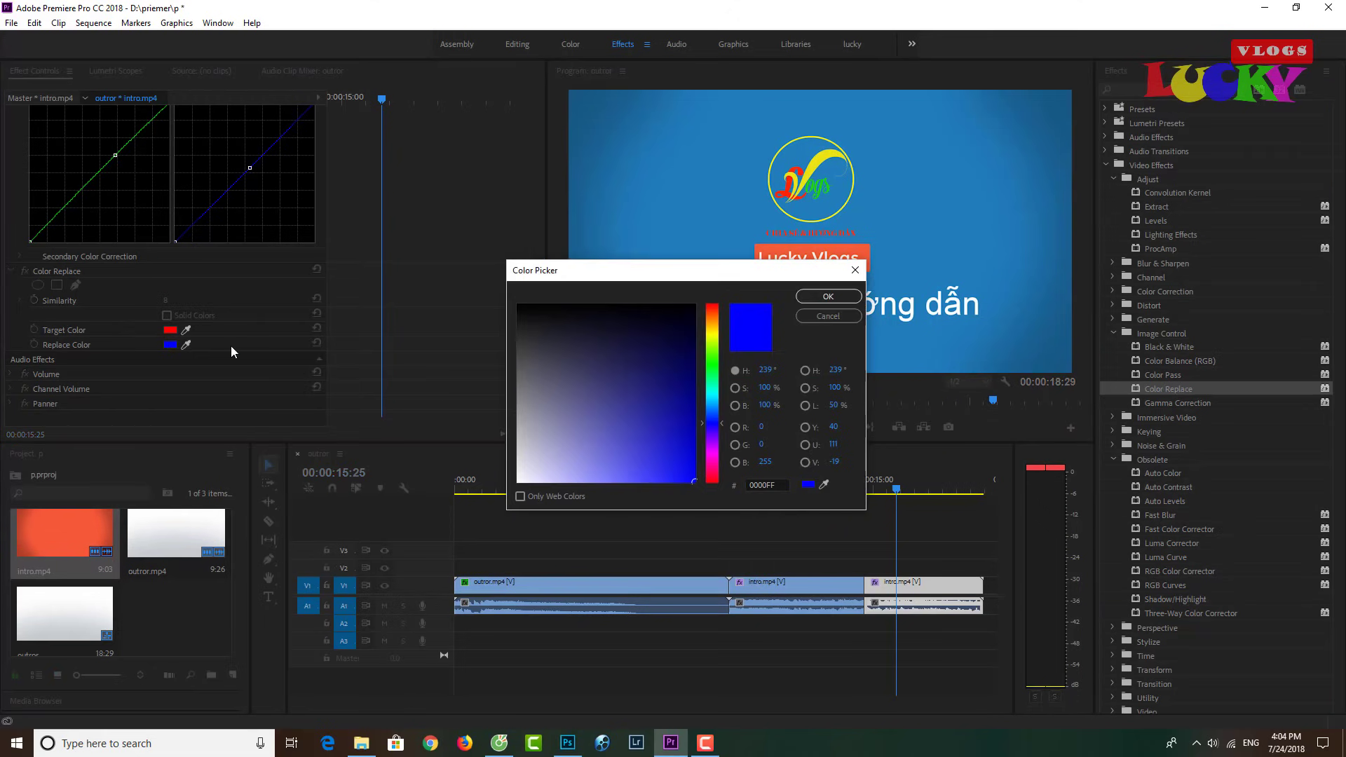
{"action": "left_click", "coordinate": [711, 335]}
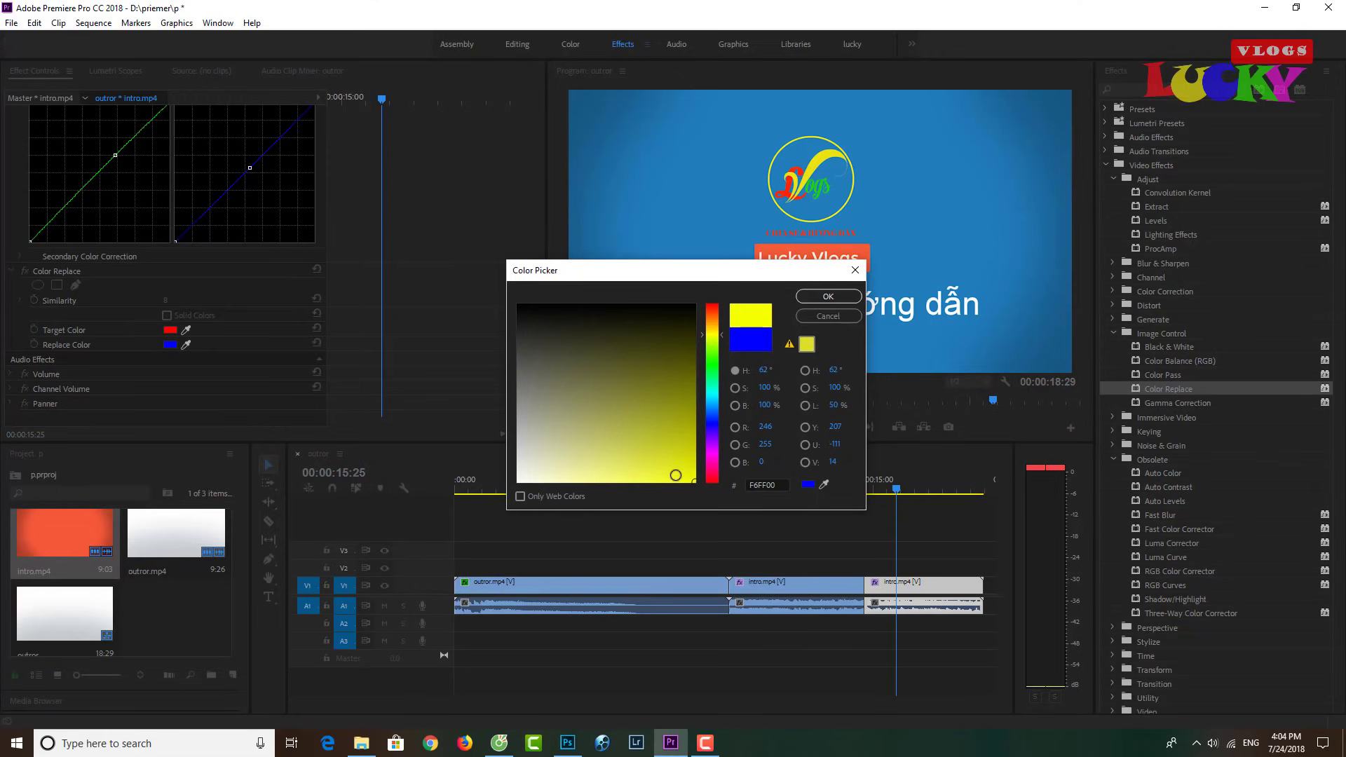
{"action": "left_click_drag", "start_coordinate": [675, 475], "coordinate": [675, 460]}
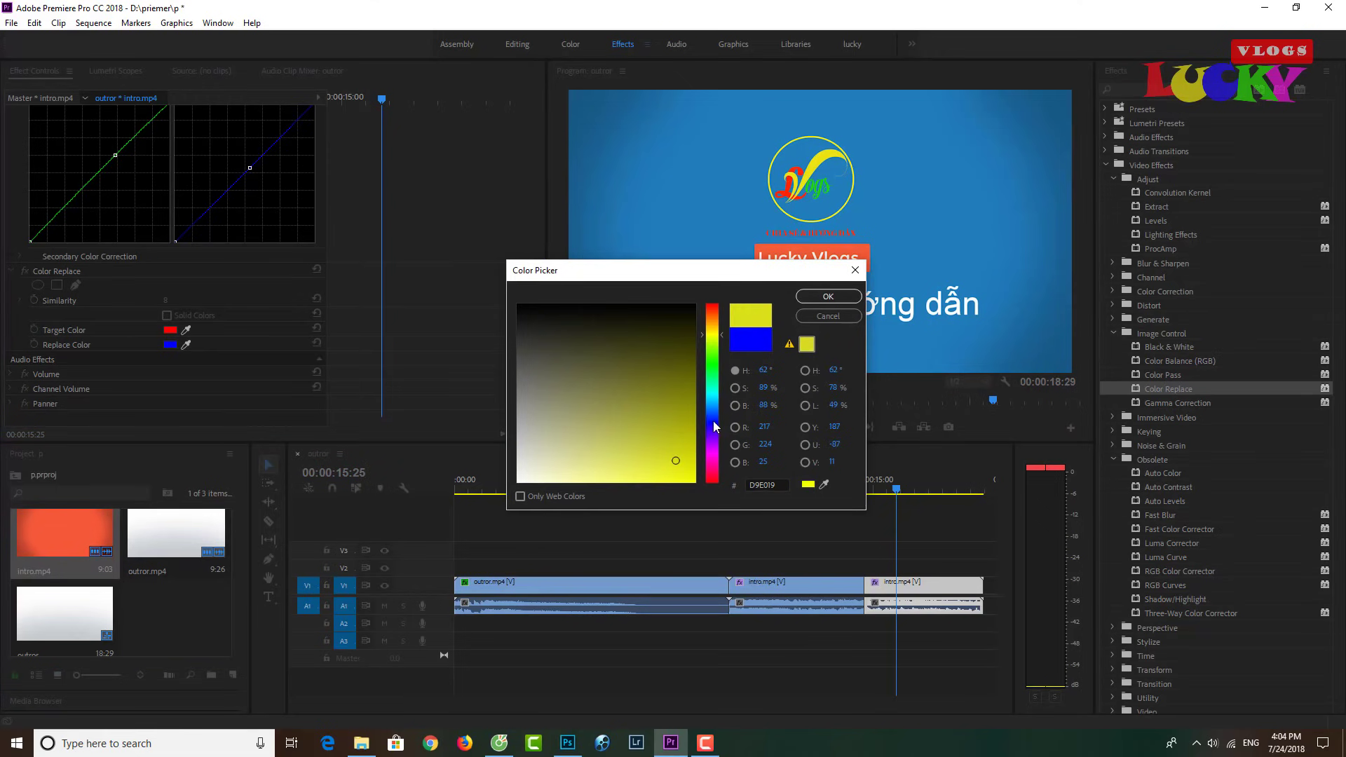
{"action": "left_click", "coordinate": [806, 296]}
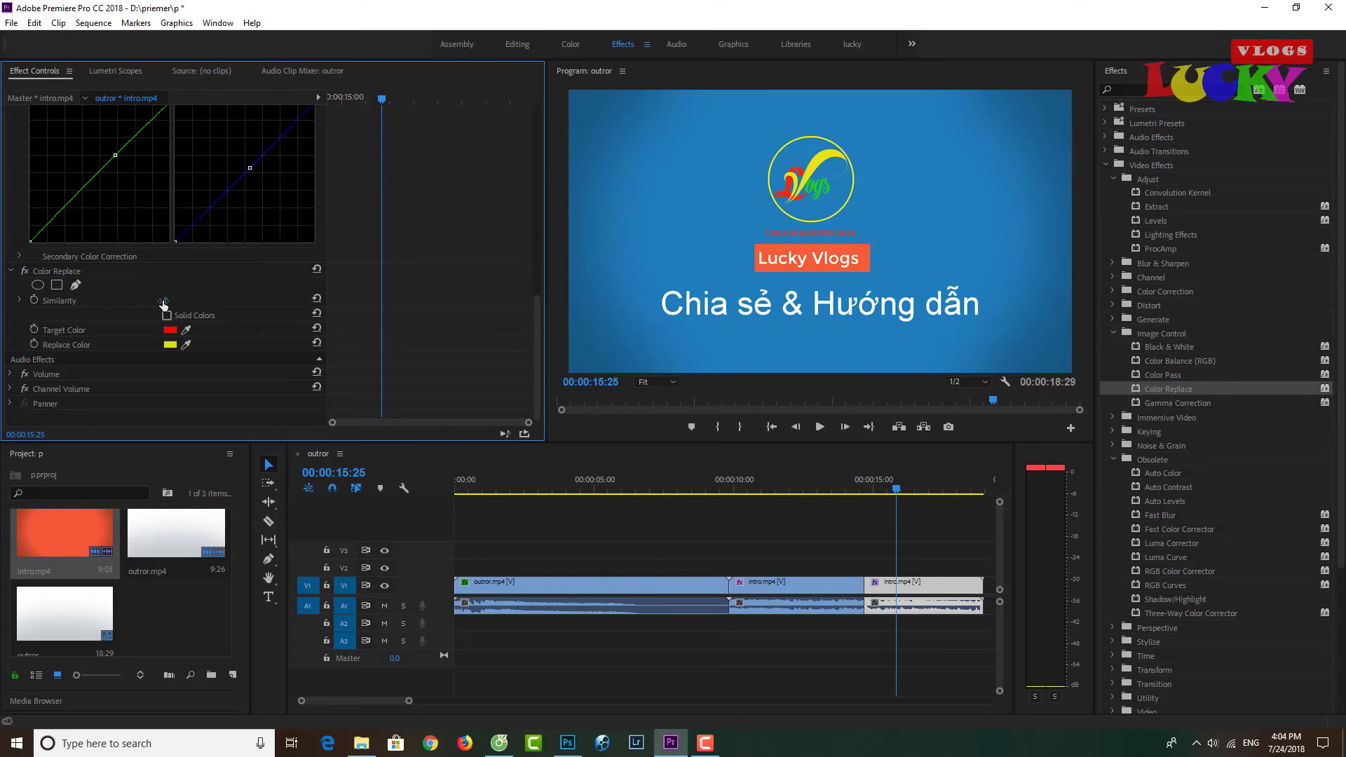
Raise Similarity up to 100, then bring it back down to 88
{"action": "left_click_drag", "start_coordinate": [164, 303], "coordinate": [196, 303]}
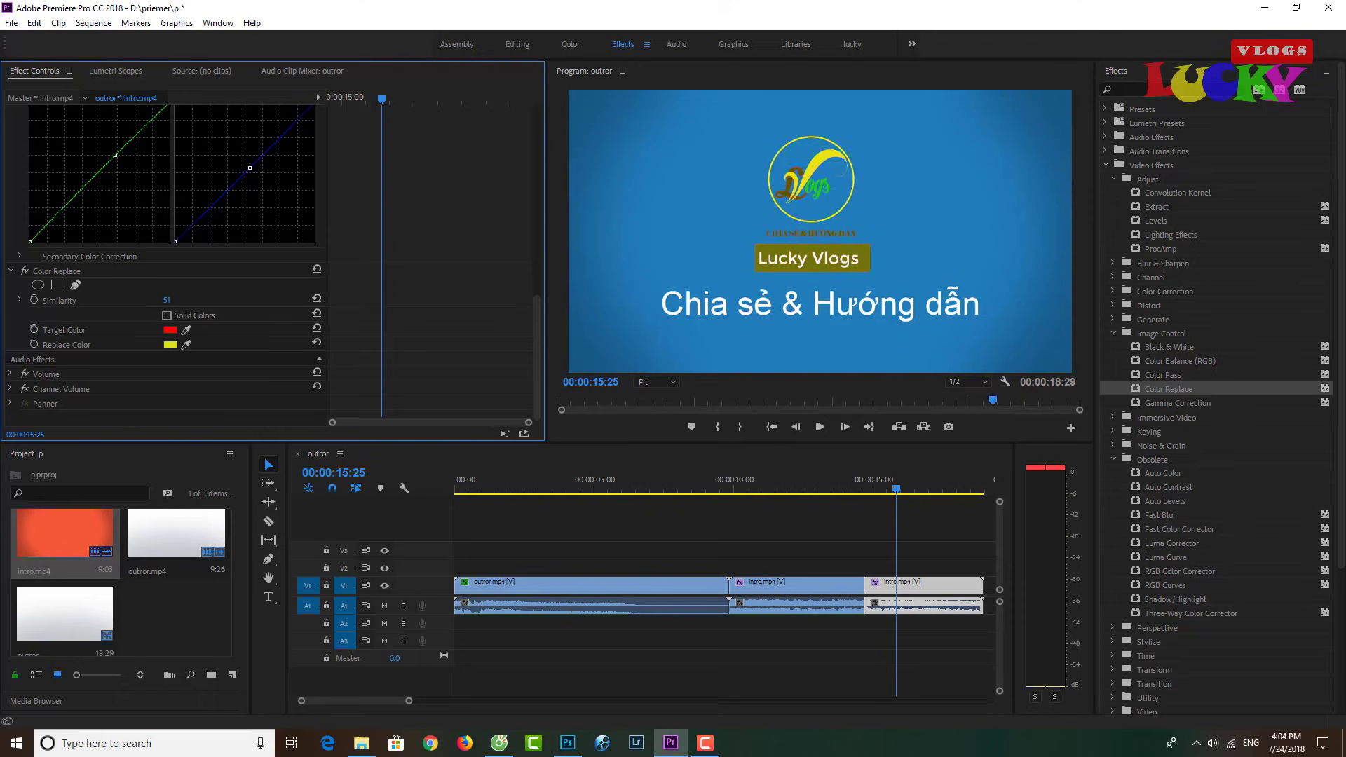
{"action": "left_click_drag", "start_coordinate": [166, 300], "coordinate": [211, 300]}
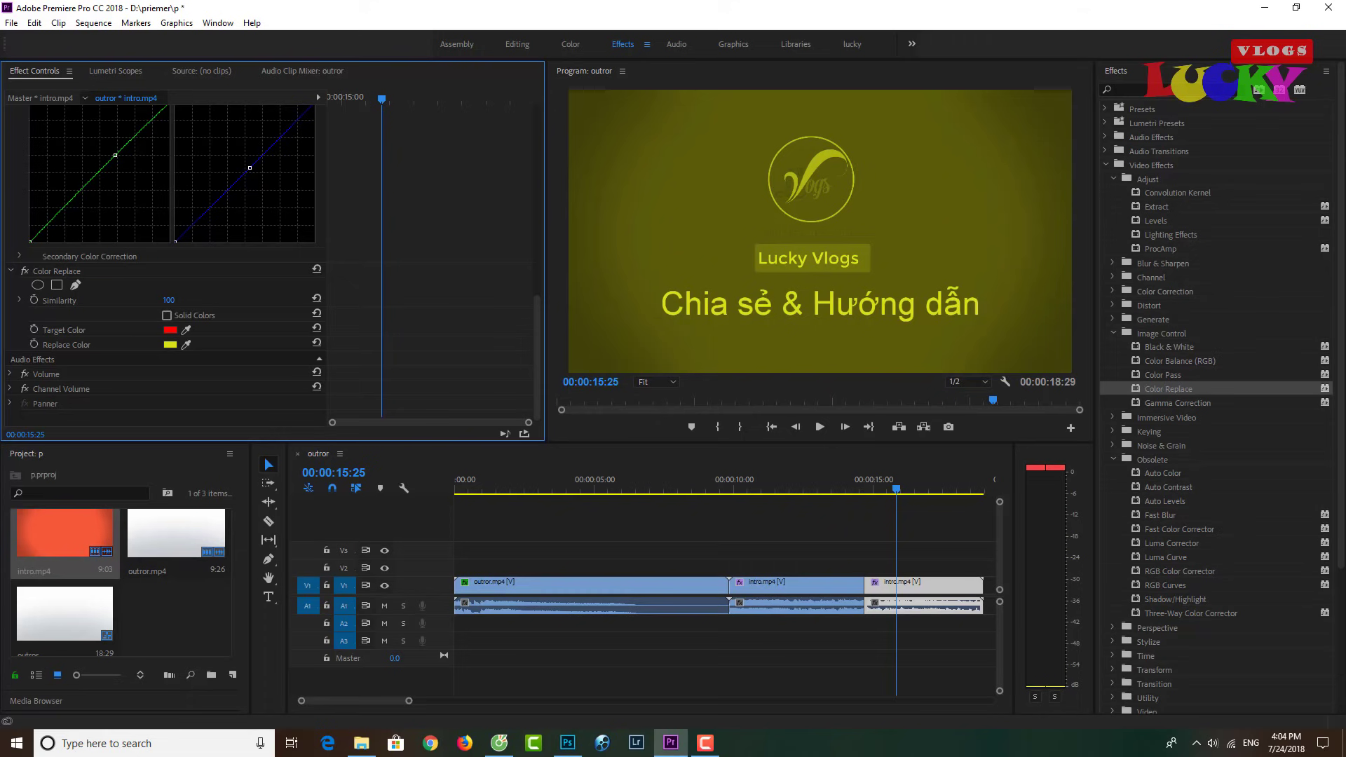
{"action": "left_click_drag", "start_coordinate": [168, 300], "coordinate": [160, 300]}
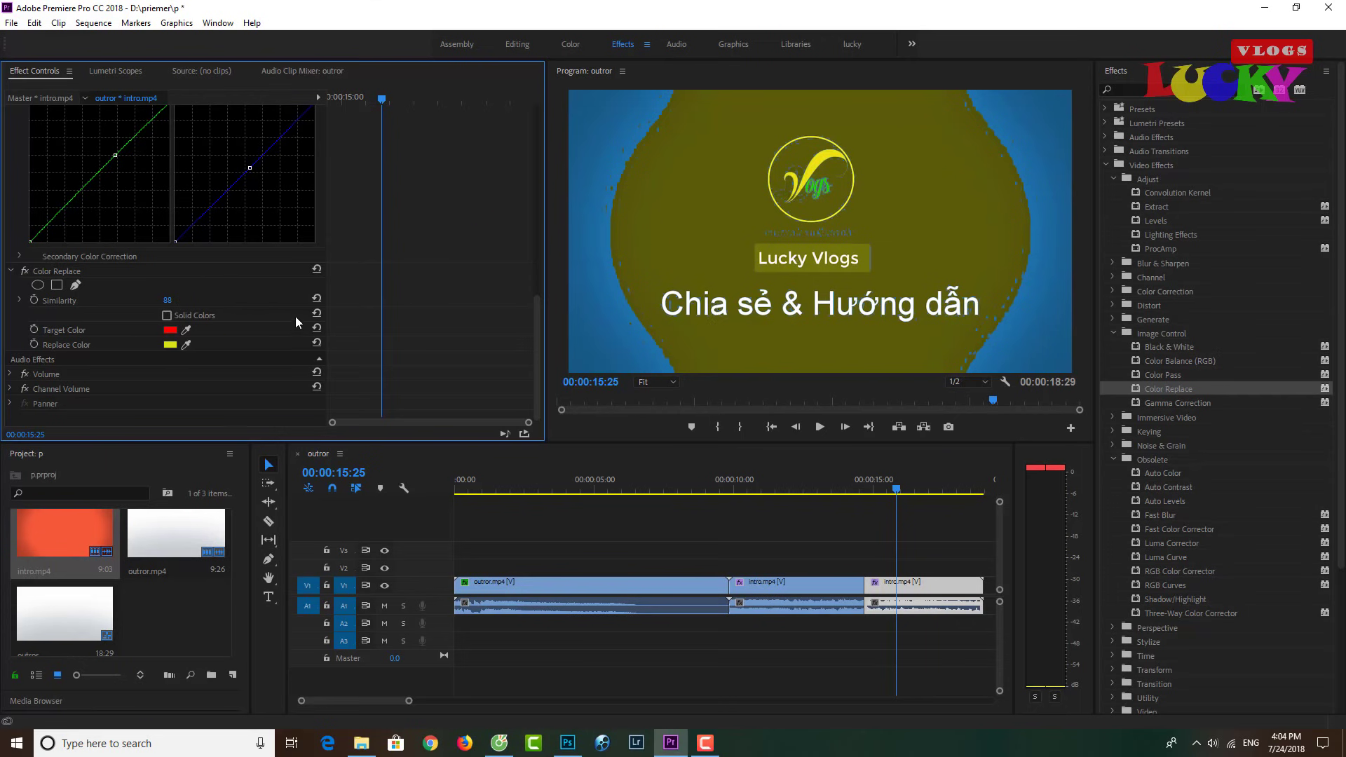
Restore the Color Replace Similarity to its original value of 8
{"action": "left_click", "coordinate": [314, 300]}
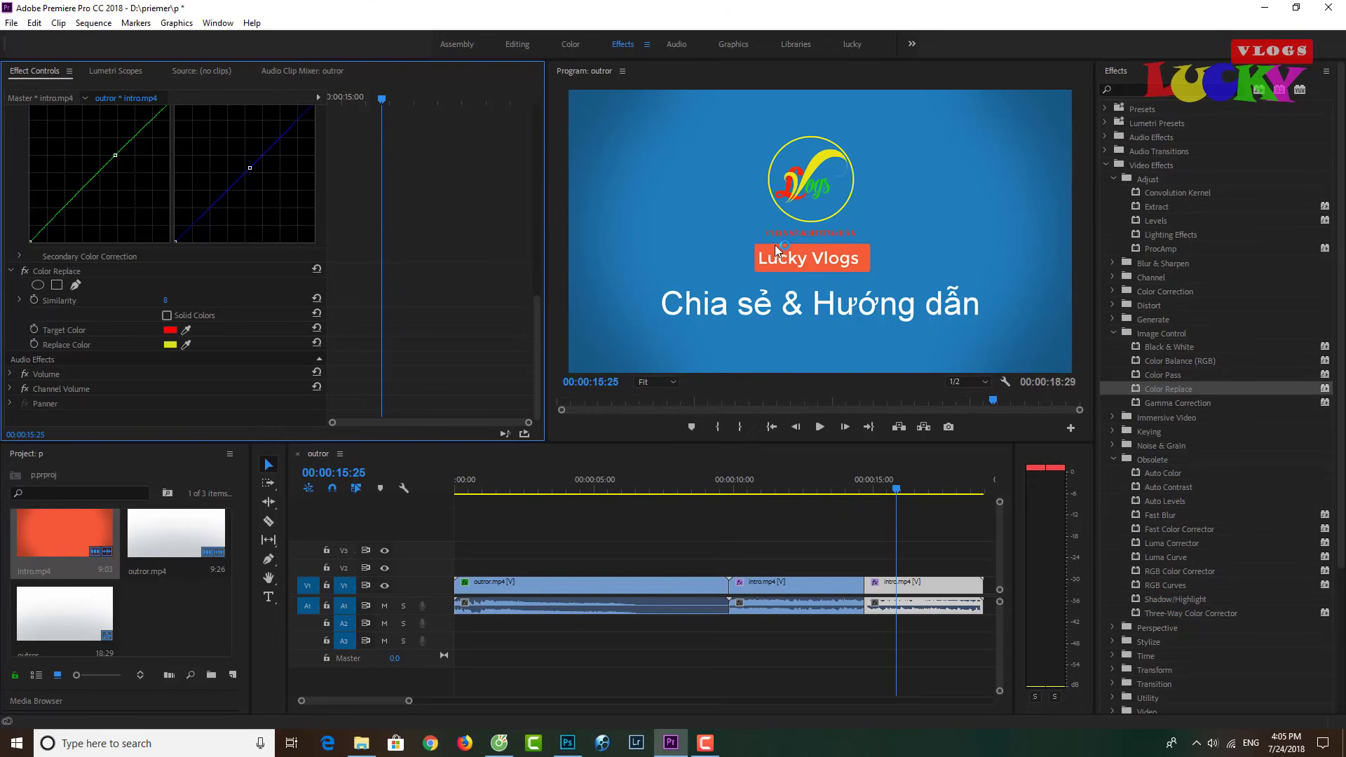
Sample the orange-red banner as replace colour, test Similarity at 100 and 69, then enter 8
{"action": "left_click", "coordinate": [192, 343]}
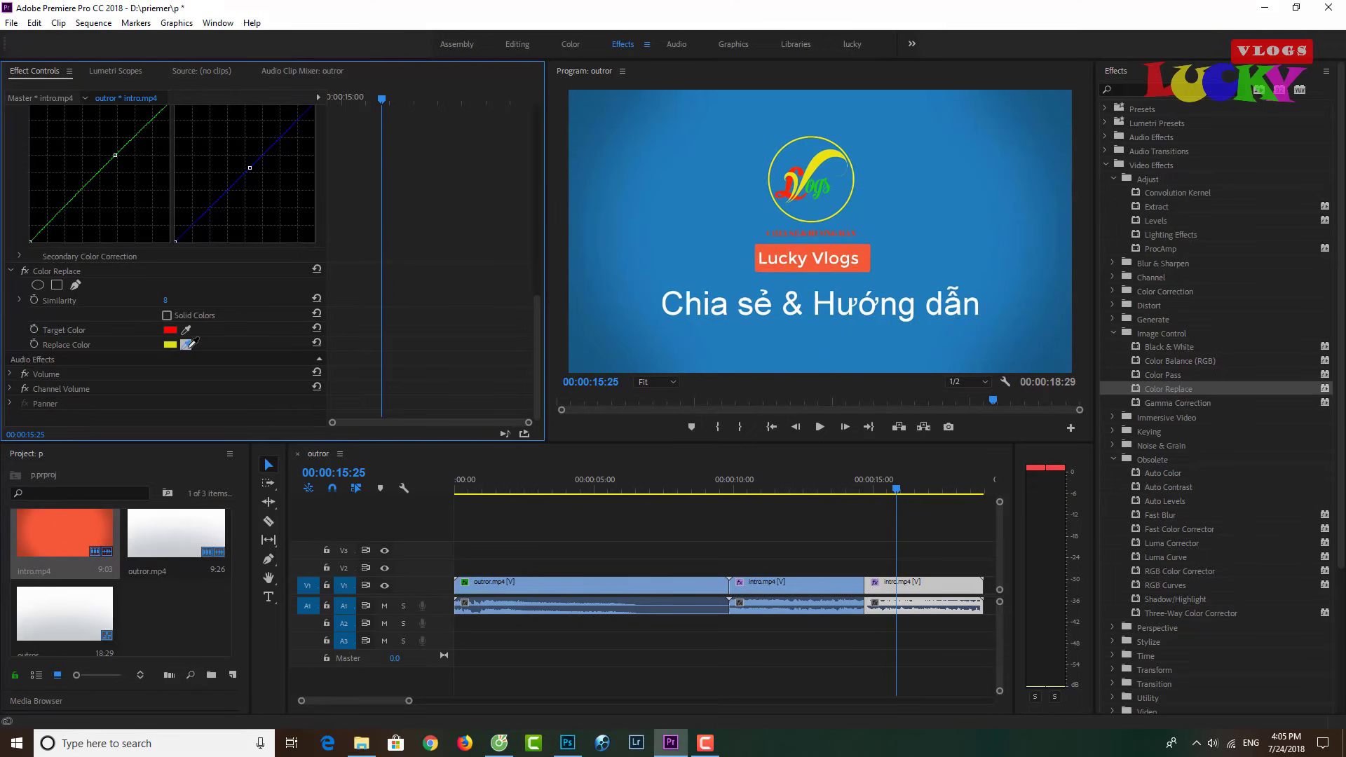
{"action": "left_click", "coordinate": [804, 246]}
{"action": "left_click_drag", "start_coordinate": [163, 305], "coordinate": [234, 305]}
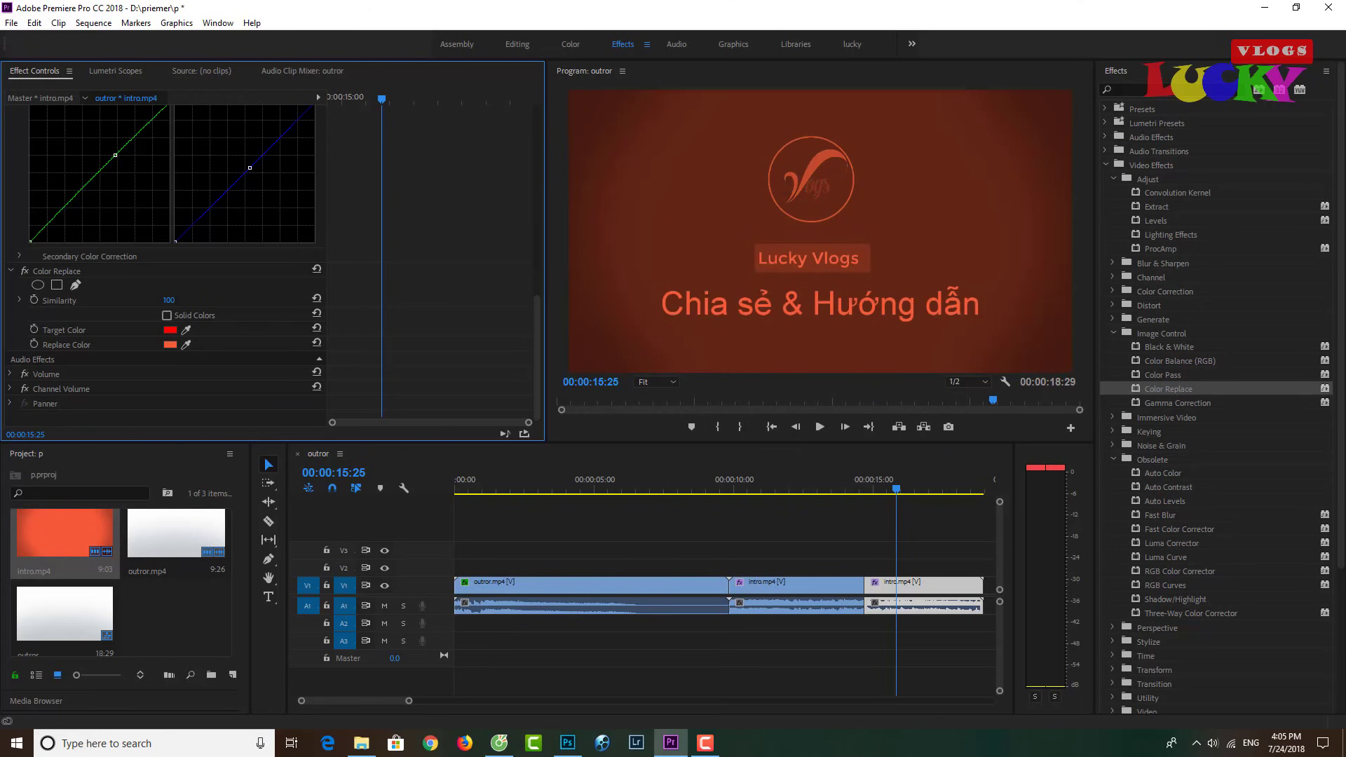
{"action": "mouse_move", "coordinate": [168, 300]}
{"action": "left_mouse_down"}
{"action": "mouse_move", "coordinate": [146, 300]}
{"action": "mouse_move", "coordinate": [216, 300]}
{"action": "left_mouse_up"}
{"action": "left_click", "coordinate": [170, 300]}
{"action": "key", "text": "BackSpace"}
{"action": "type", "text": "8"}
{"action": "key", "text": "Return"}
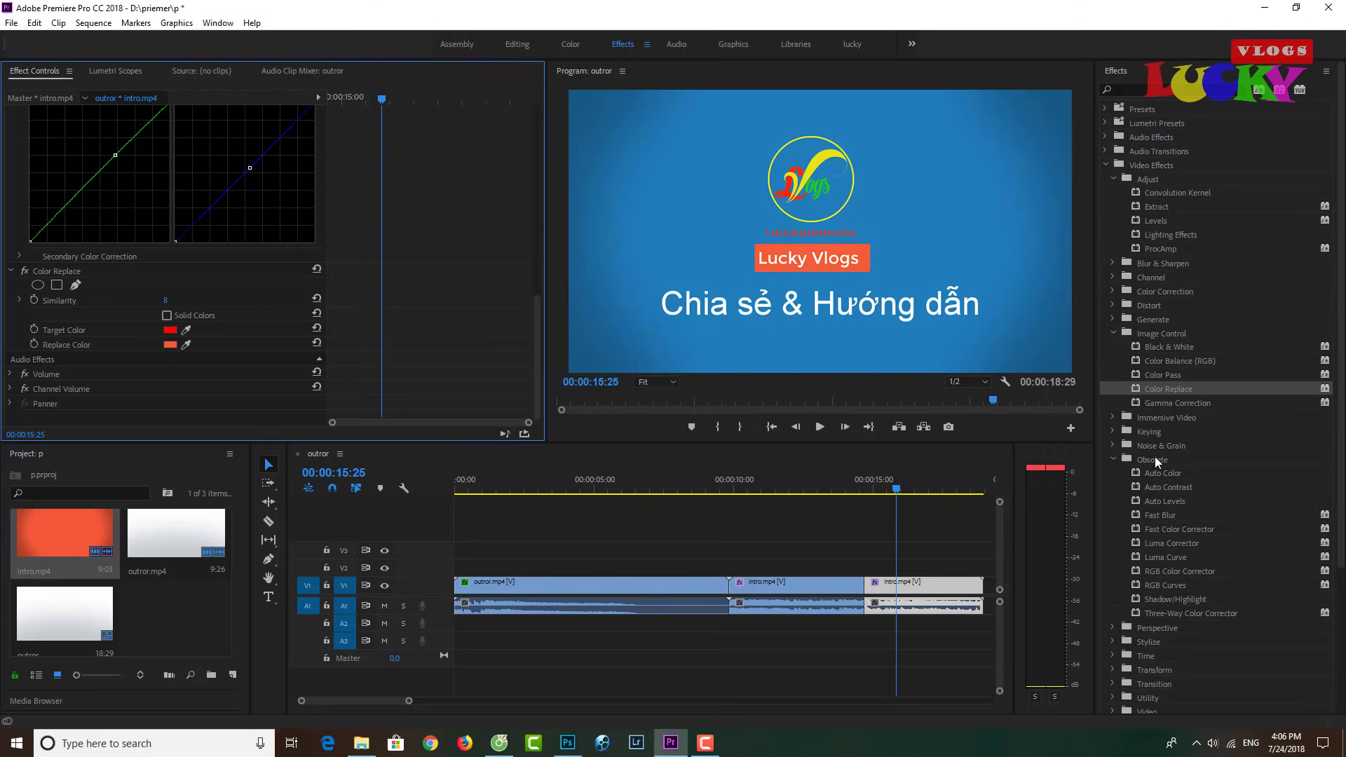
{"action": "scroll", "coordinate": [1157, 458], "scroll_direction": "down", "scroll_amount": 4}
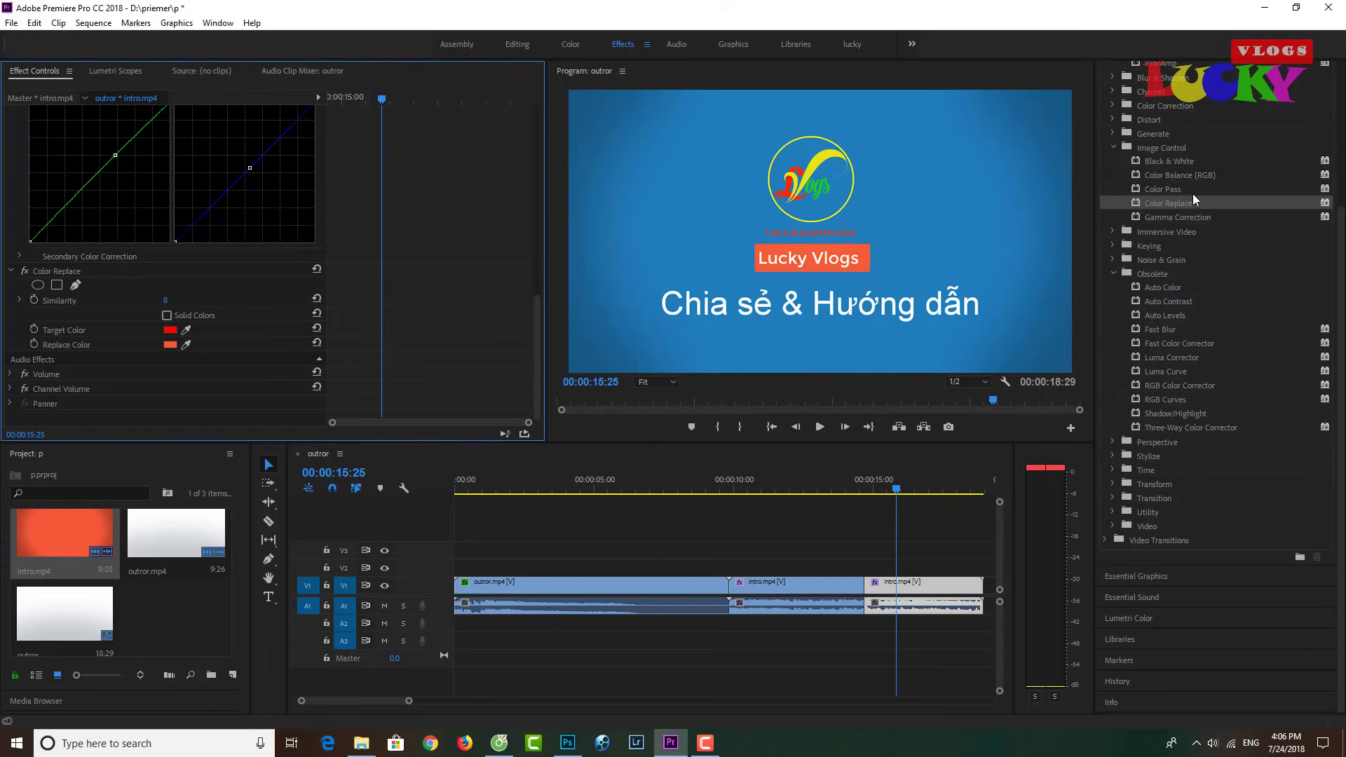
{"action": "scroll", "coordinate": [1193, 190], "scroll_direction": "up", "scroll_amount": 5}
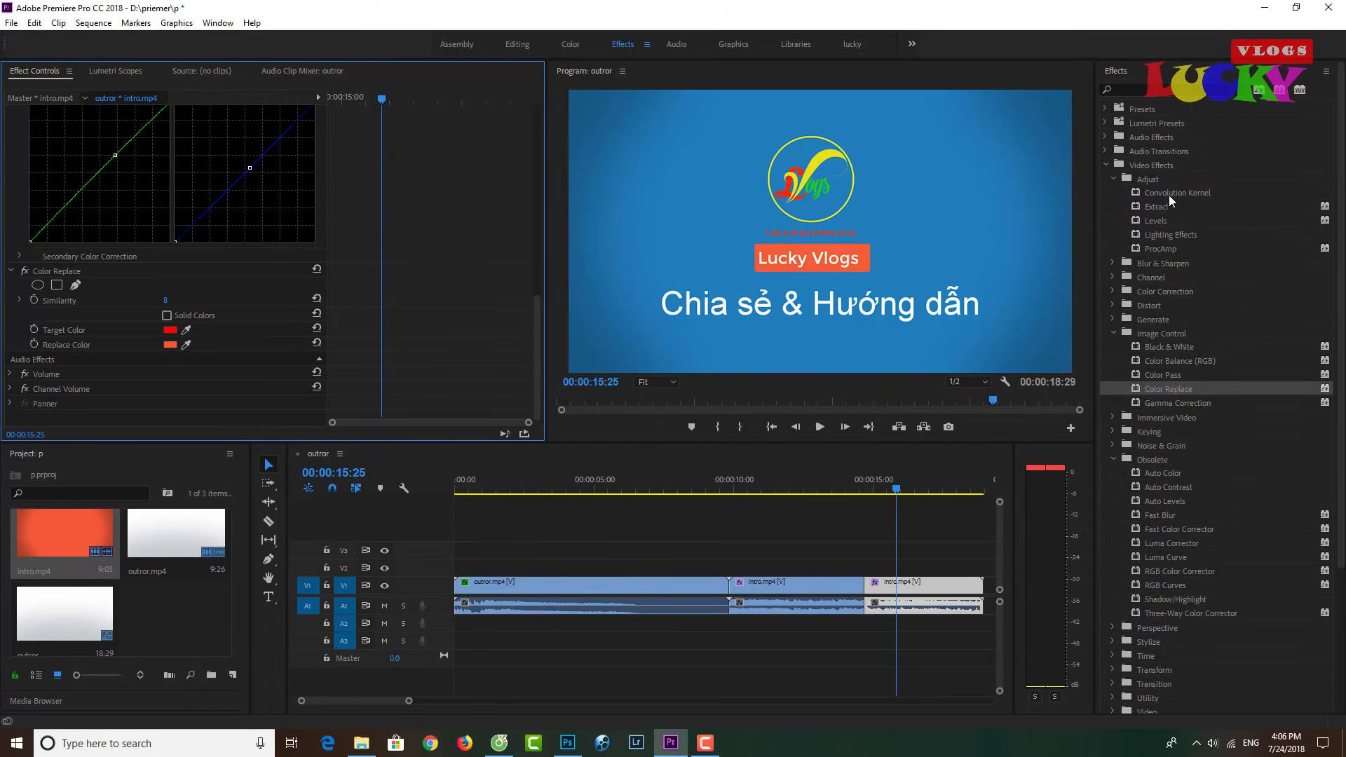
{"action": "scroll", "coordinate": [1151, 453], "scroll_direction": "down", "scroll_amount": 5}
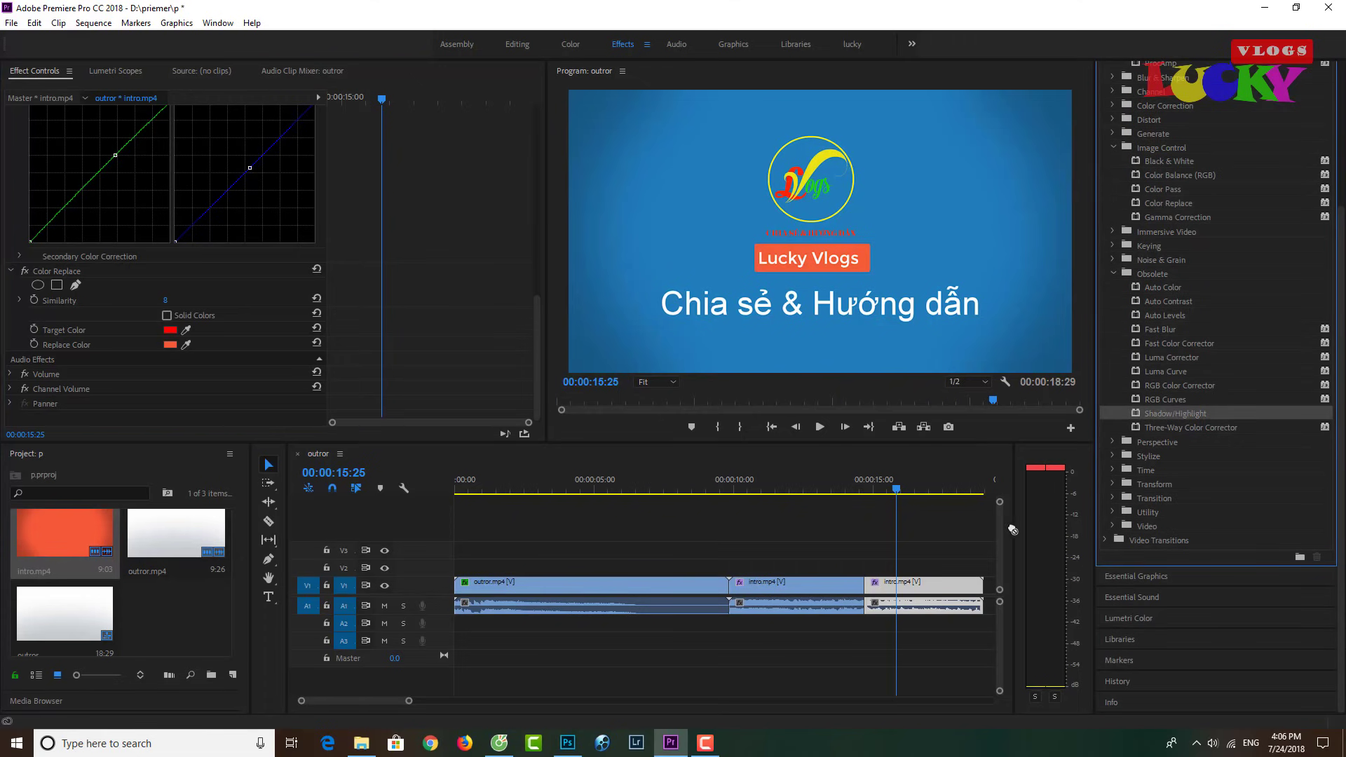
Apply Shadow/Highlight to the third intro.mp4 clip and scroll to its settings
{"action": "left_click_drag", "start_coordinate": [1179, 413], "coordinate": [944, 587]}
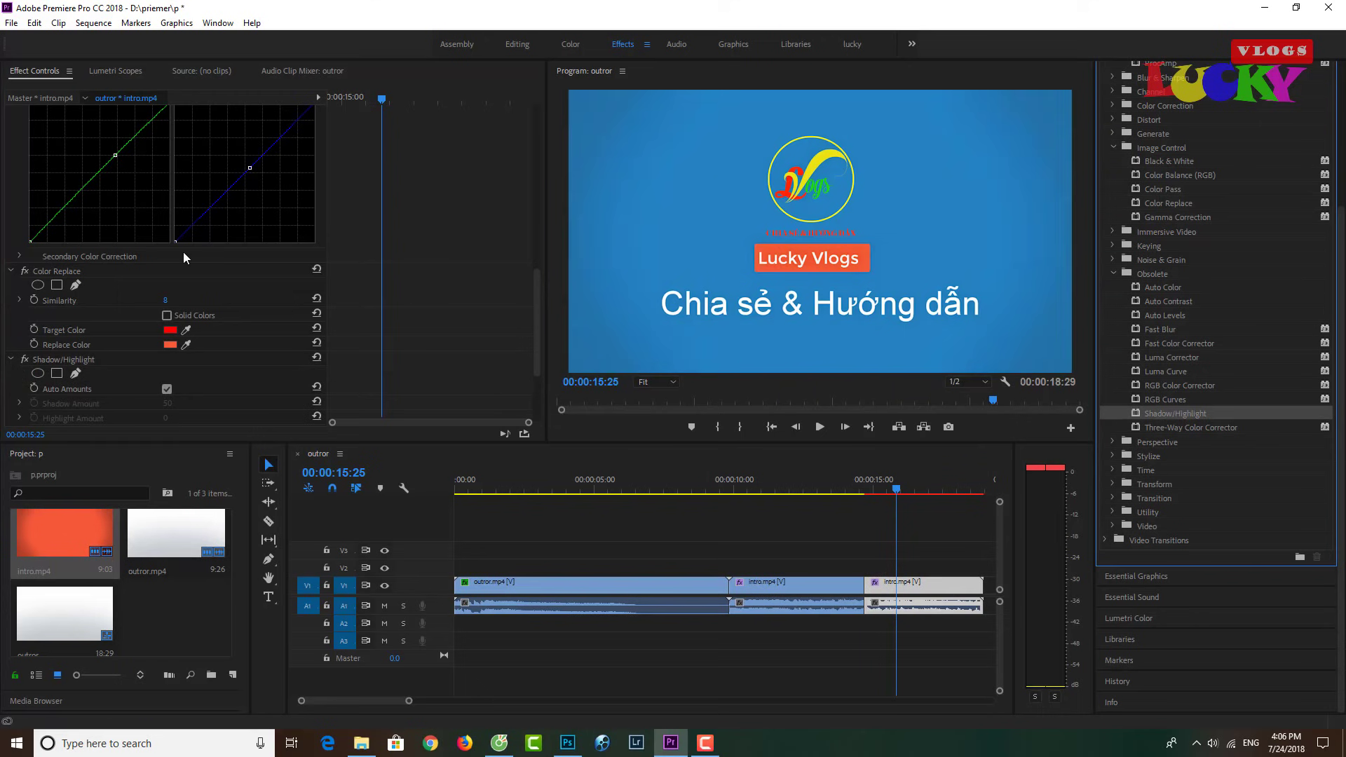
{"action": "scroll", "coordinate": [70, 333], "scroll_direction": "down", "scroll_amount": 2}
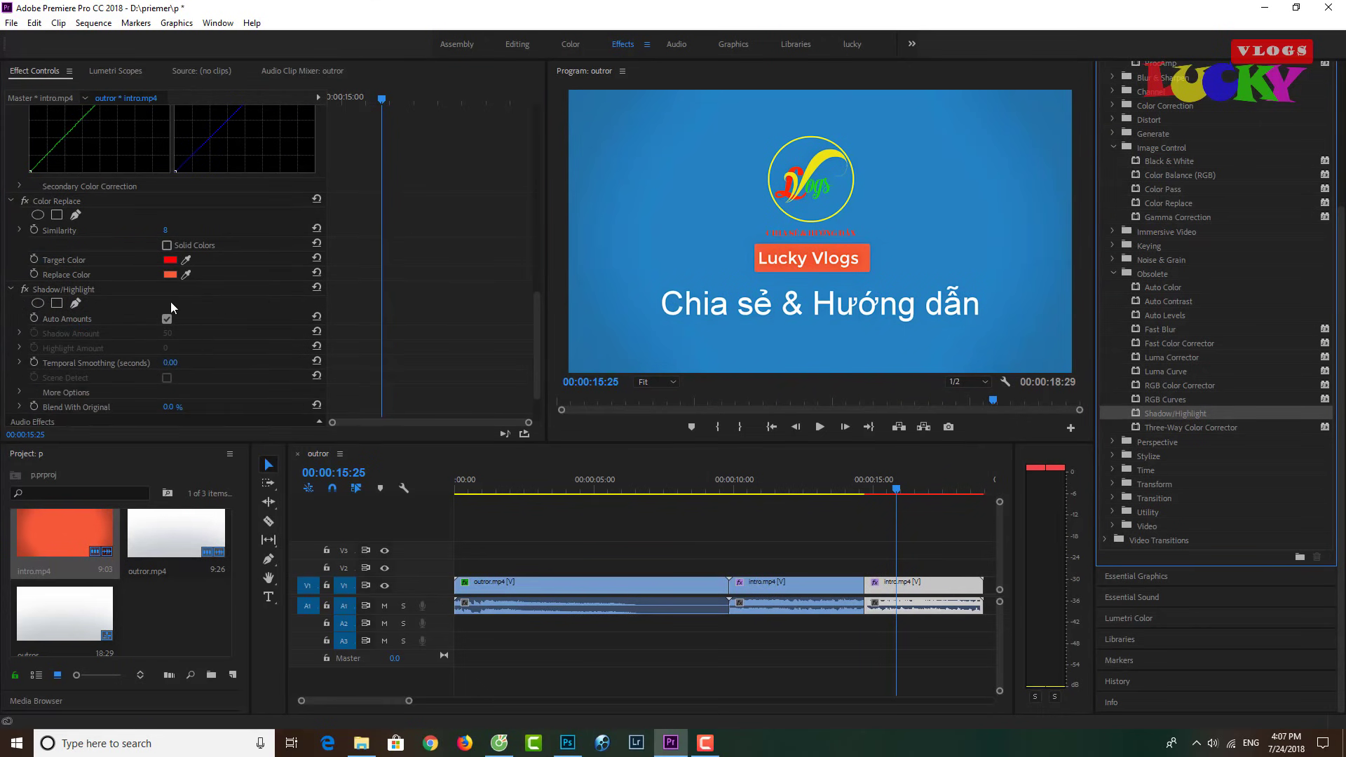
{"action": "scroll", "coordinate": [120, 292], "scroll_direction": "down", "scroll_amount": 1}
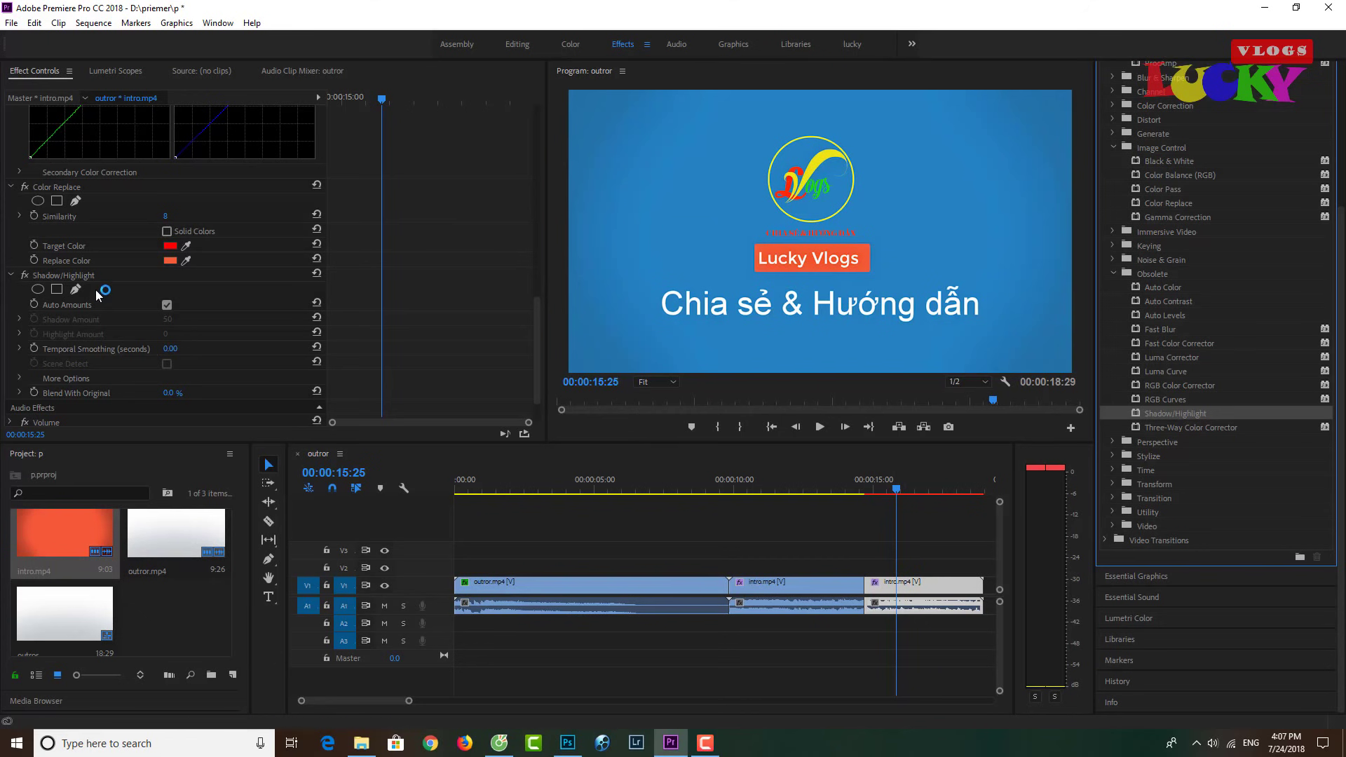
Turn off Auto Amounts for Shadow/Highlight after toggling it on and off
{"action": "left_click", "coordinate": [168, 306]}
{"action": "left_click", "coordinate": [170, 304]}
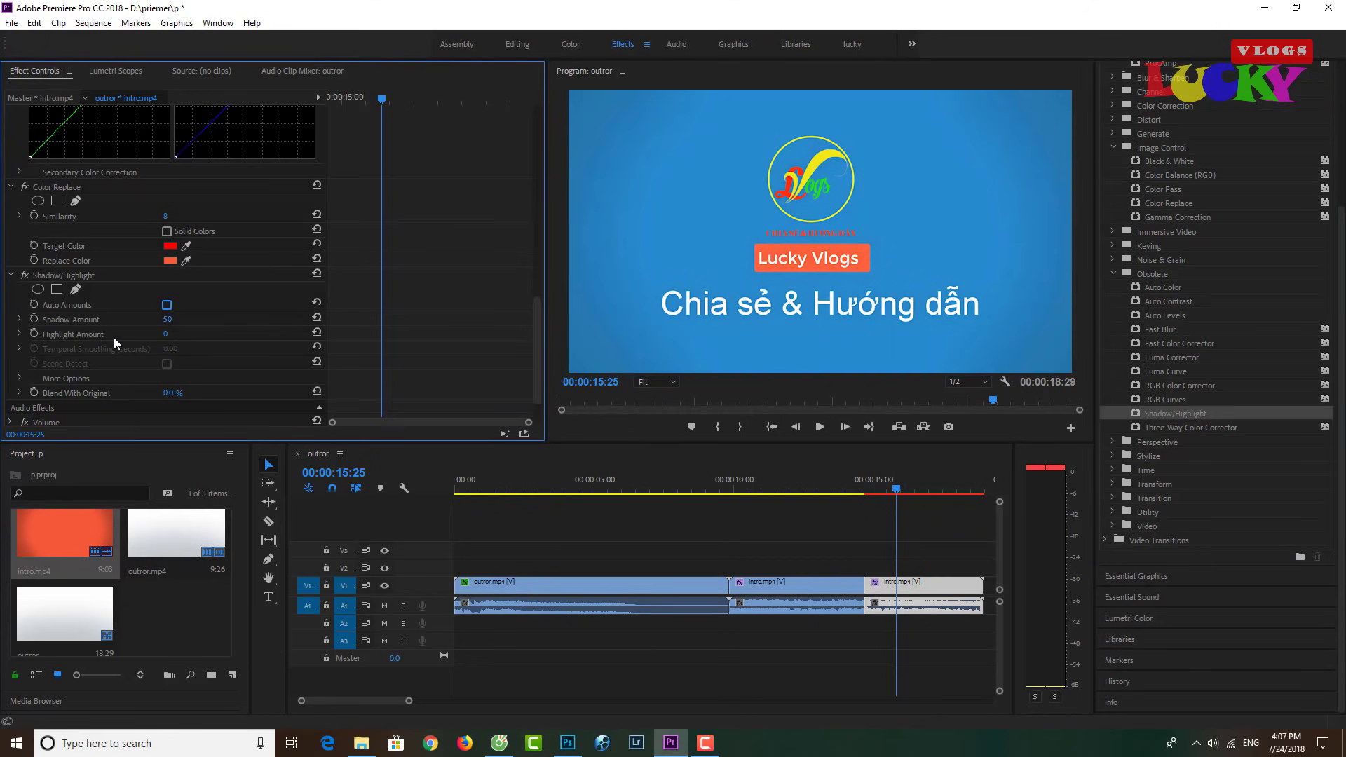
{"action": "left_click", "coordinate": [168, 306]}
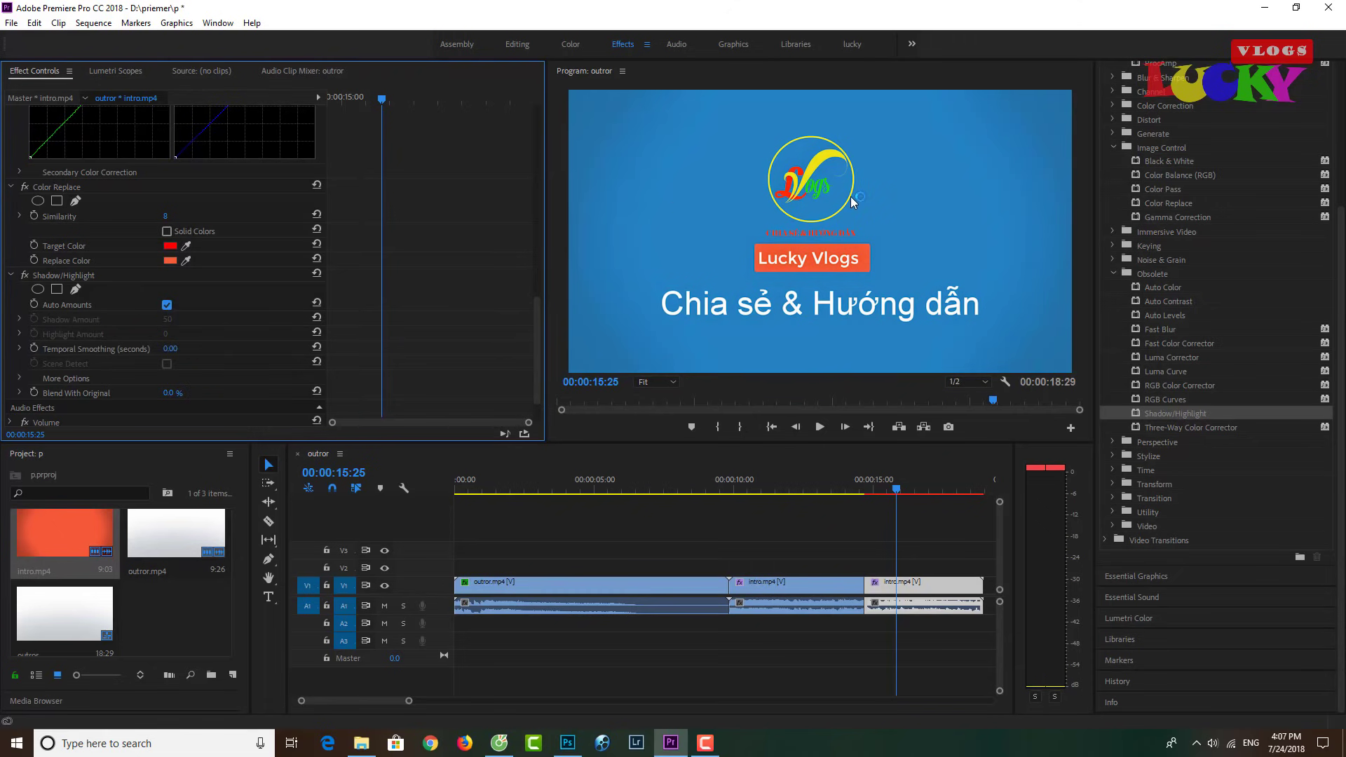
{"action": "left_click", "coordinate": [167, 305]}
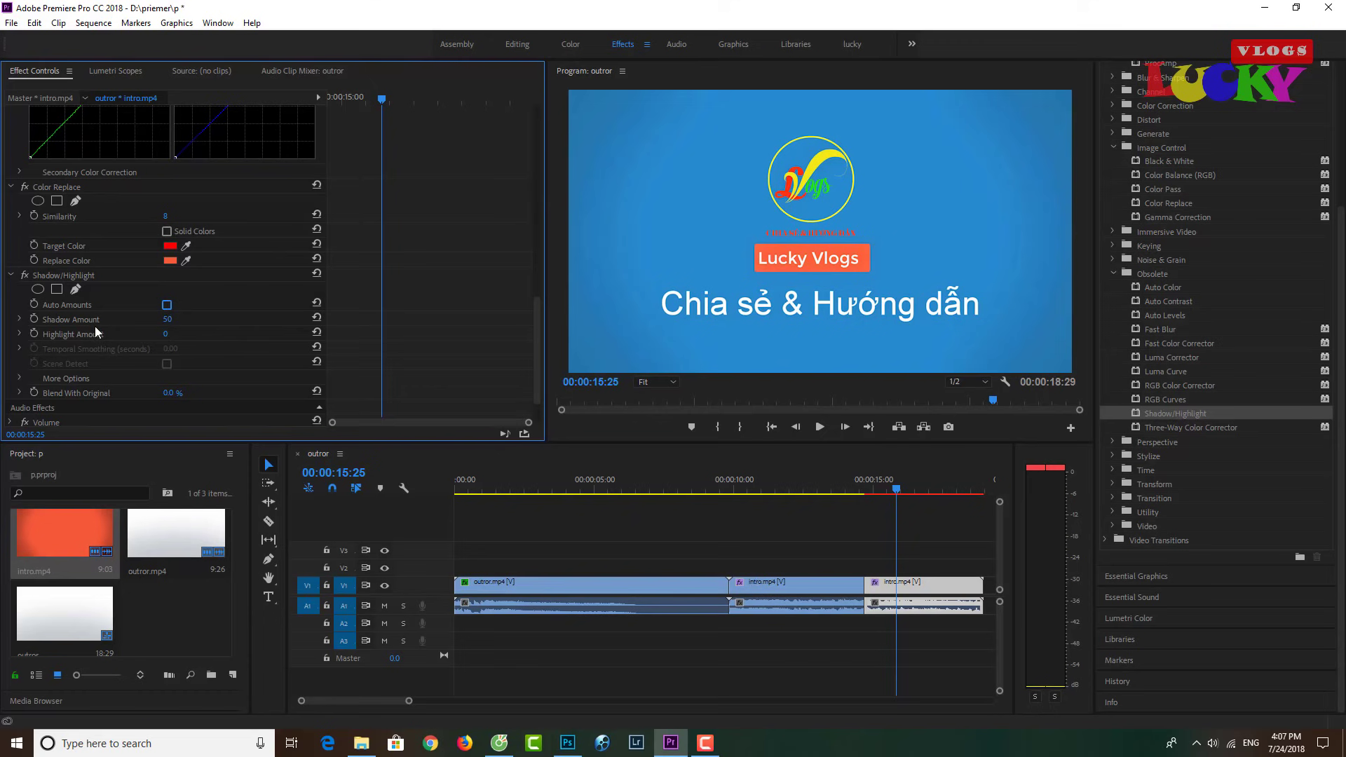
Try Shadow Amount at 55 and about 75, then reset it to its default 50
{"action": "left_click", "coordinate": [18, 318]}
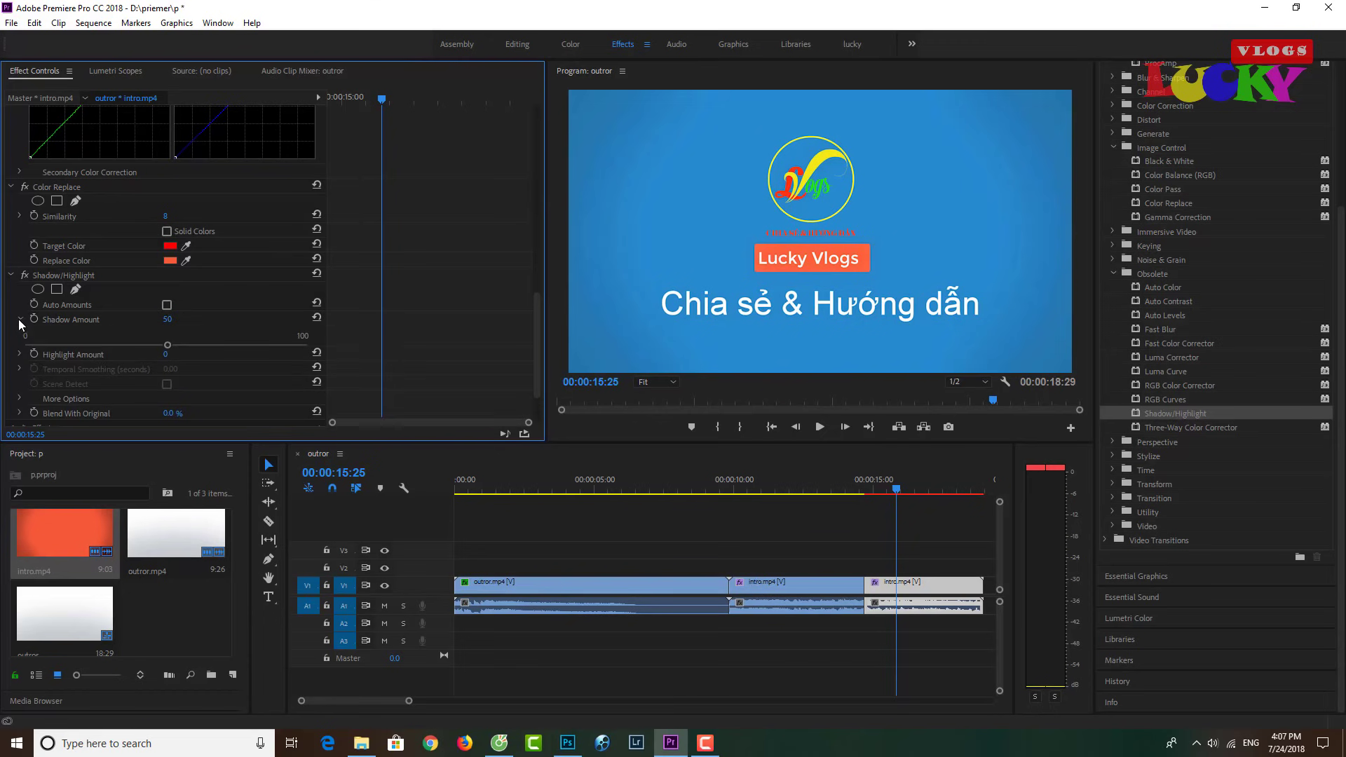
{"action": "left_click", "coordinate": [21, 354]}
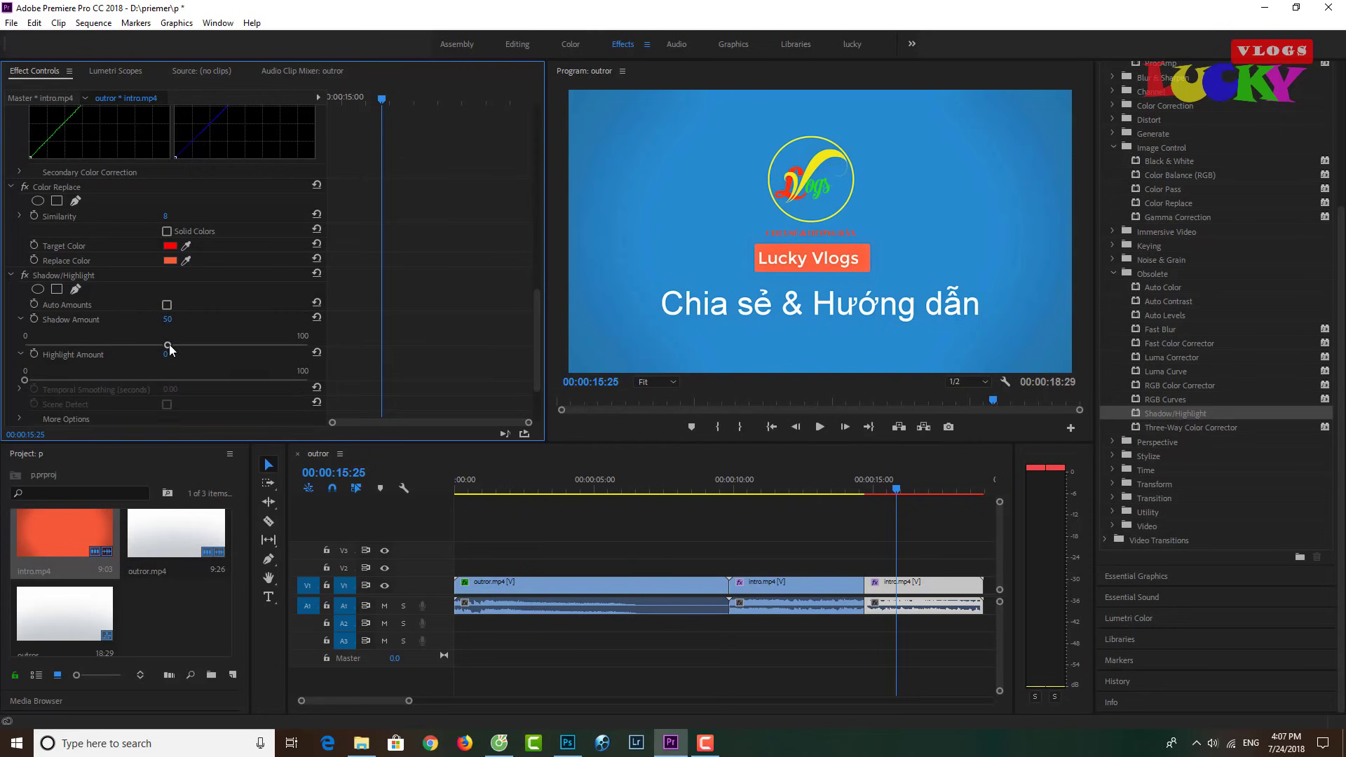
{"action": "left_click_drag", "start_coordinate": [168, 346], "coordinate": [180, 345]}
{"action": "scroll", "coordinate": [204, 356], "scroll_direction": "down", "scroll_amount": 2}
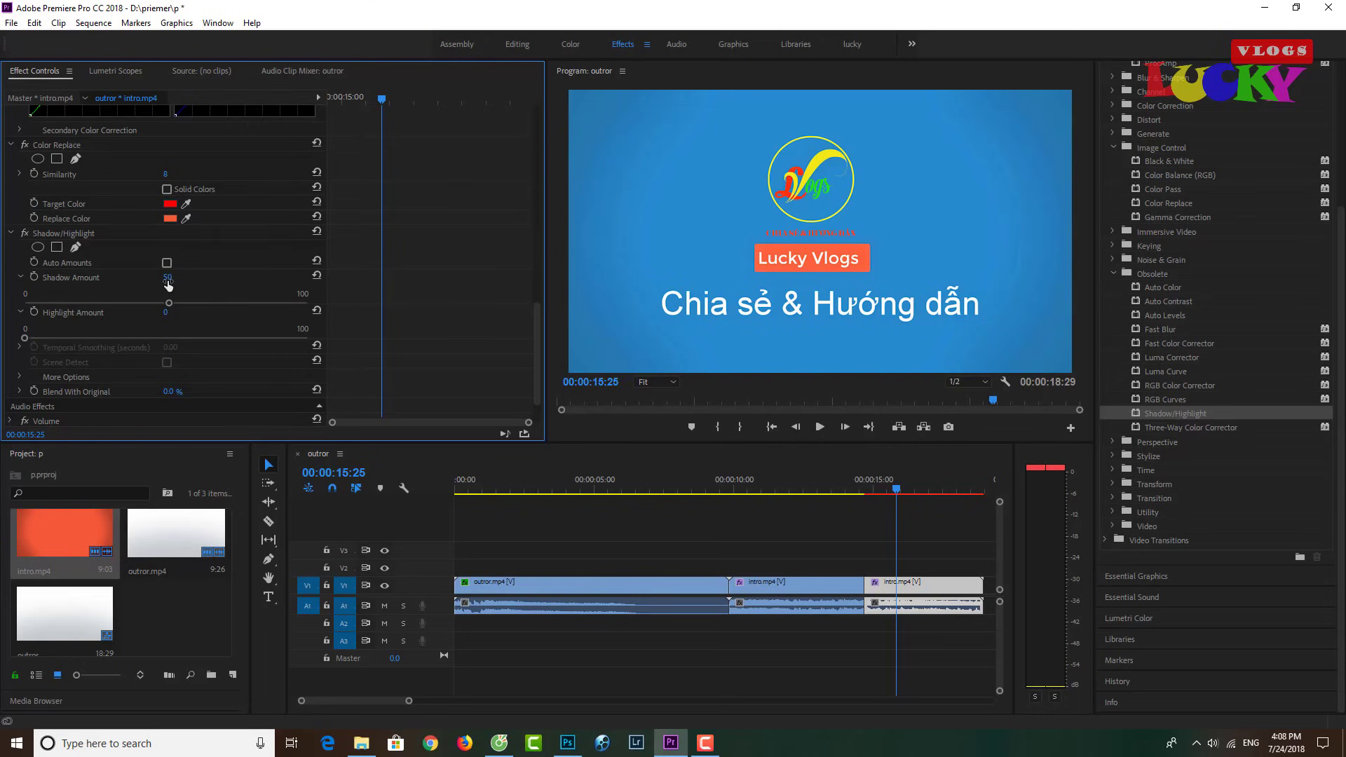
{"action": "mouse_move", "coordinate": [168, 278]}
{"action": "left_mouse_down"}
{"action": "mouse_move", "coordinate": [186, 279]}
{"action": "mouse_move", "coordinate": [160, 277]}
{"action": "left_mouse_up"}
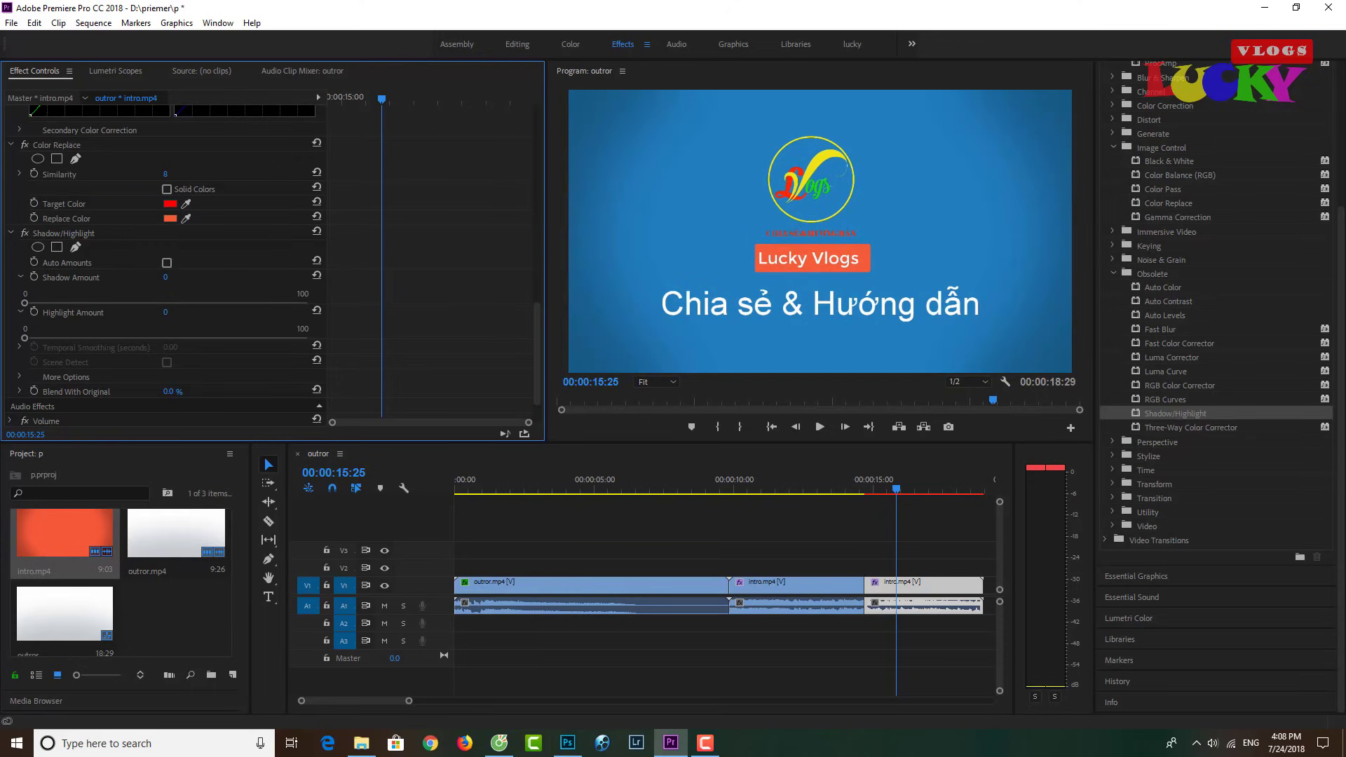
{"action": "left_click", "coordinate": [316, 275]}
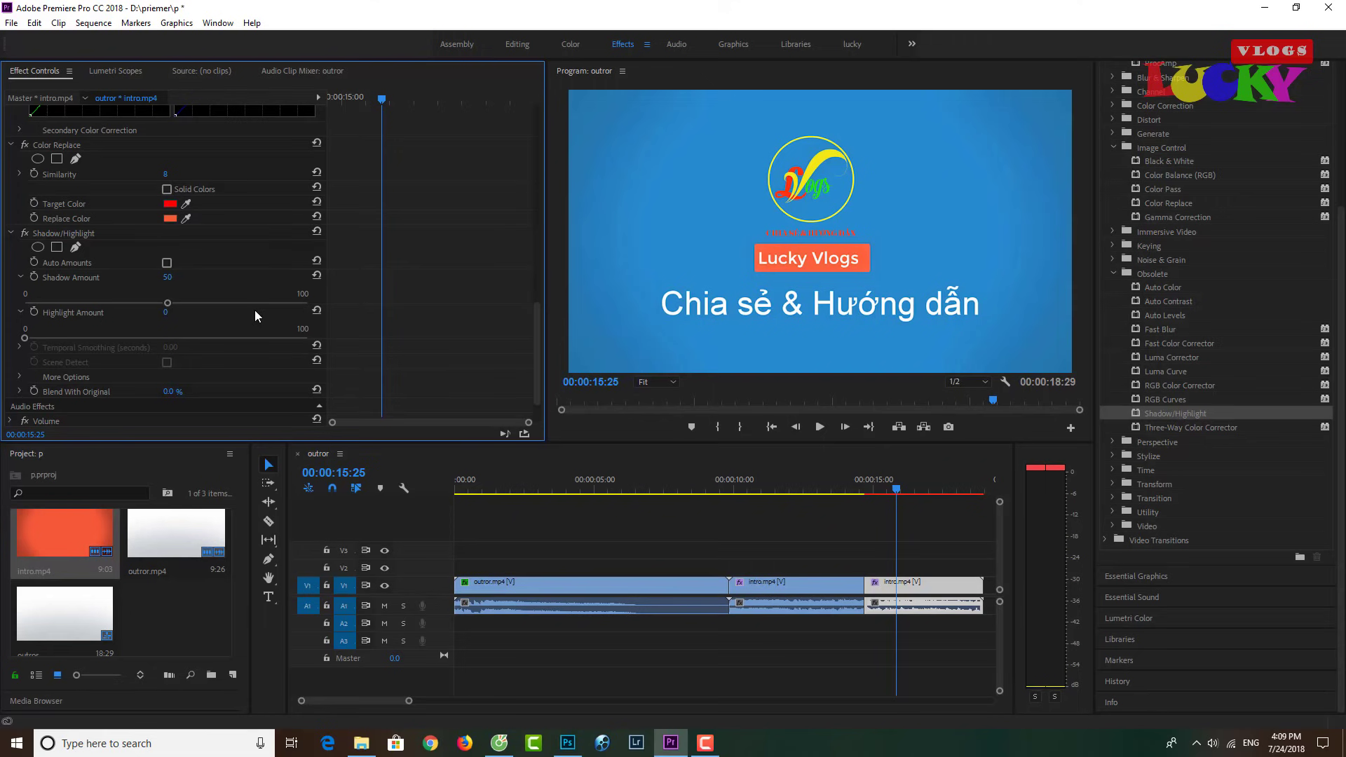
{"action": "scroll", "coordinate": [1225, 284], "scroll_direction": "up", "scroll_amount": 5}
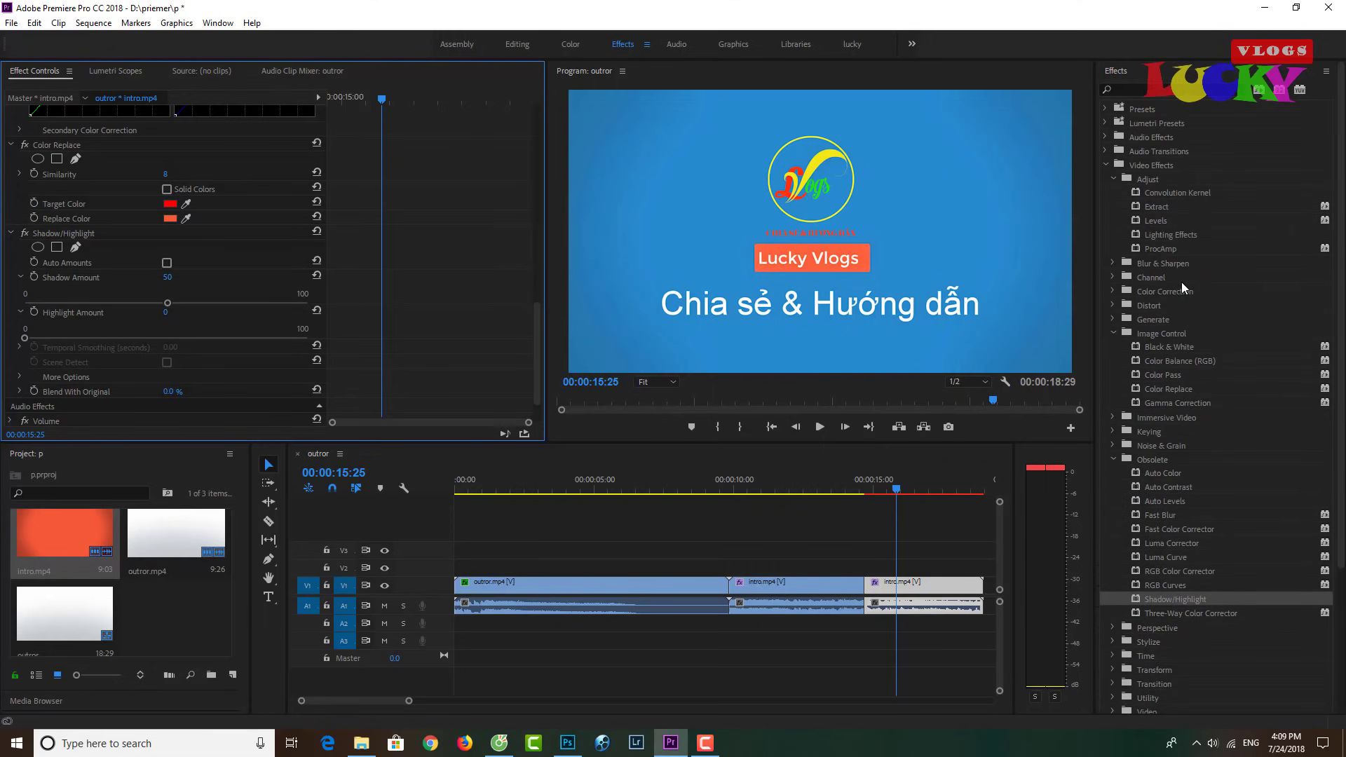
{"action": "left_click", "coordinate": [1113, 179]}
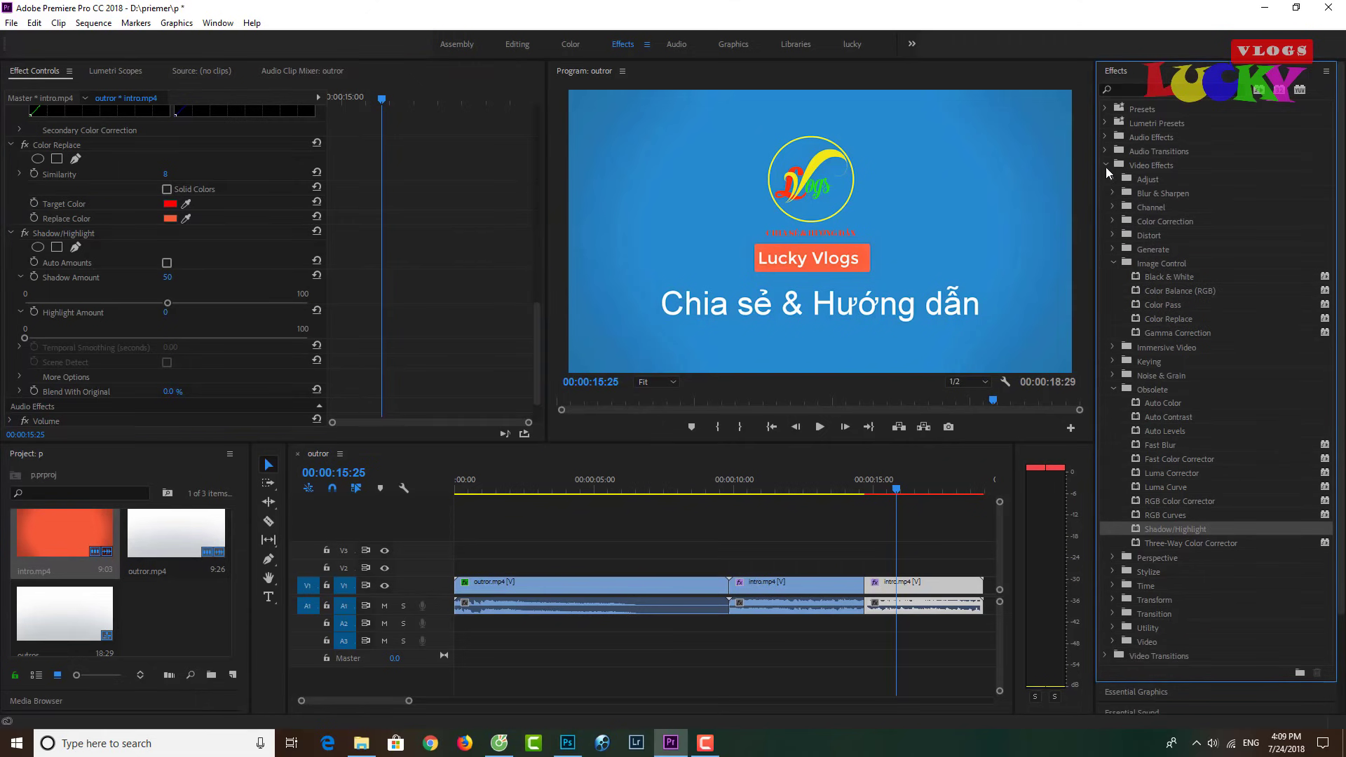
{"action": "left_click", "coordinate": [1111, 180]}
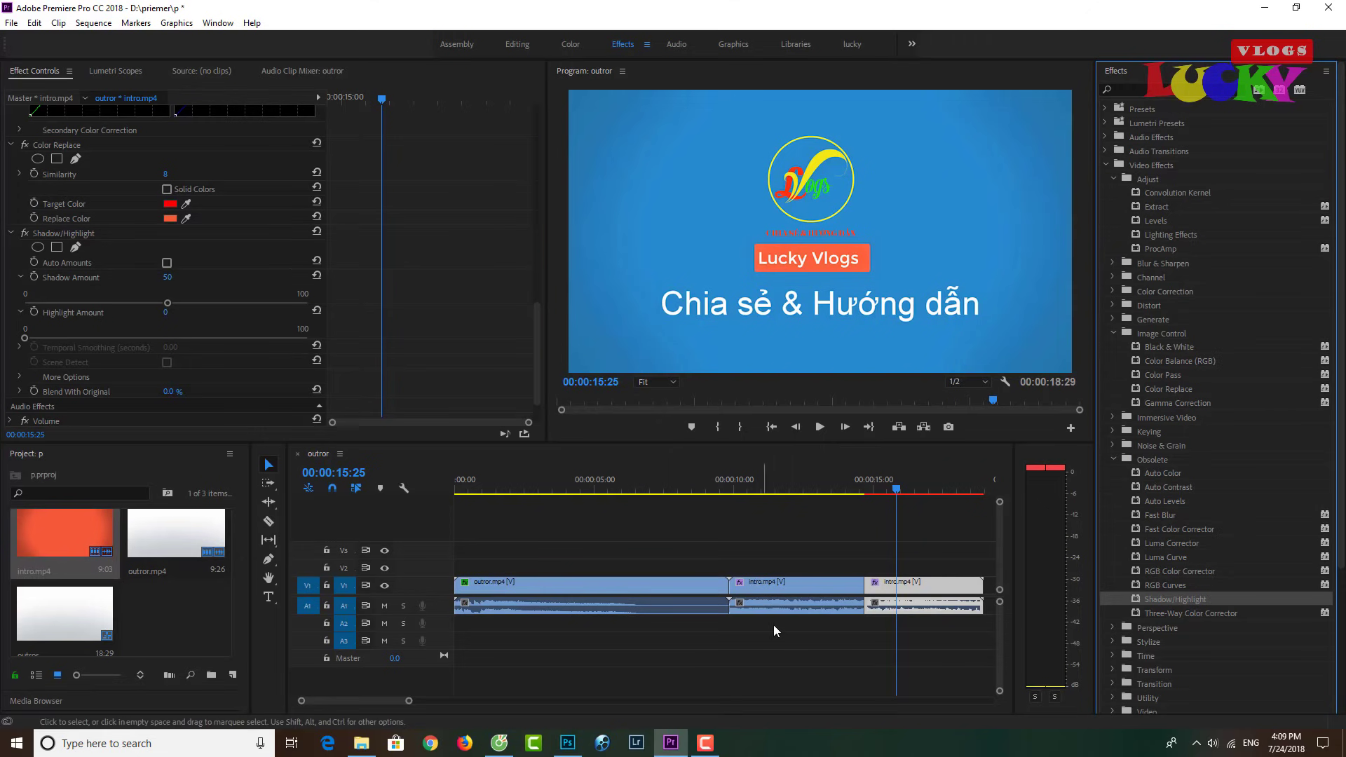
View the second intro.mp4 and outror.mp4 clip settings, then return the playhead to 00:00:00:00
{"action": "left_click", "coordinate": [796, 587]}
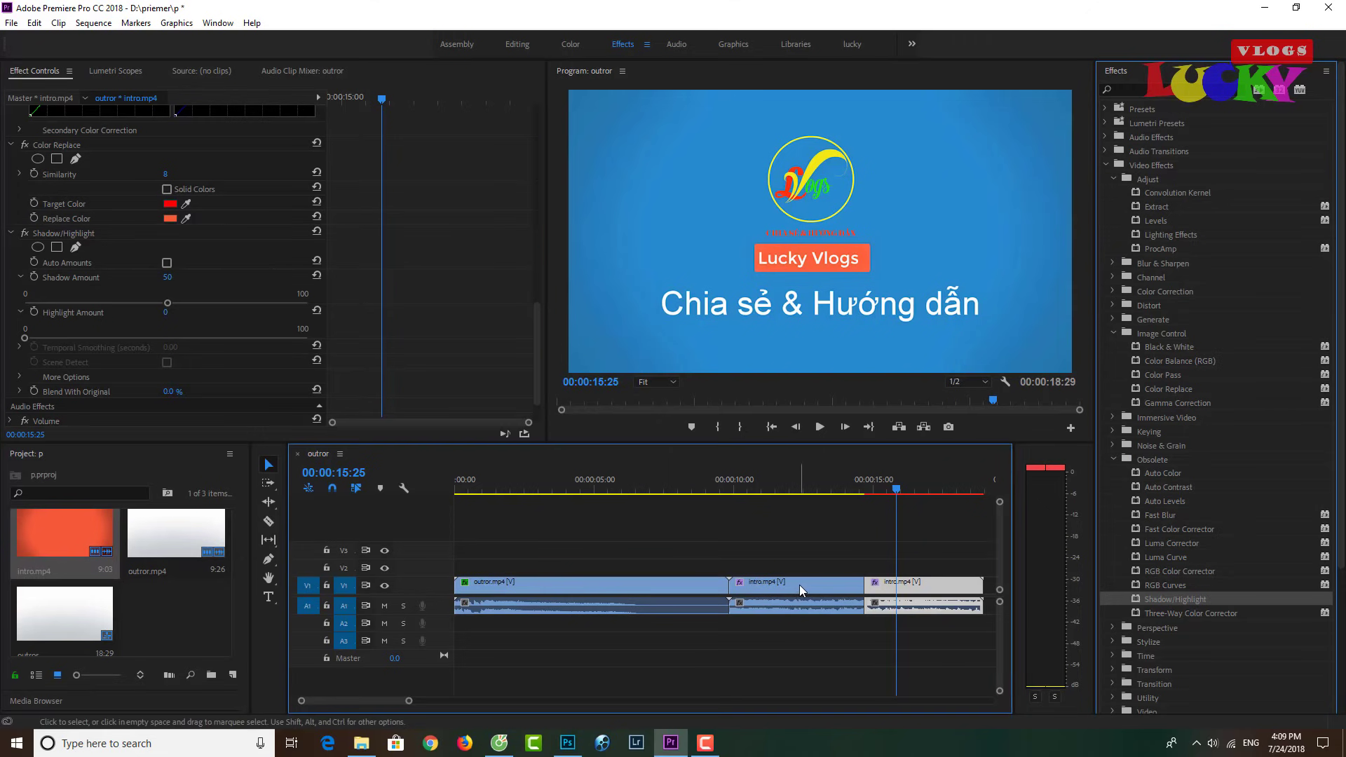
{"action": "left_click", "coordinate": [581, 586]}
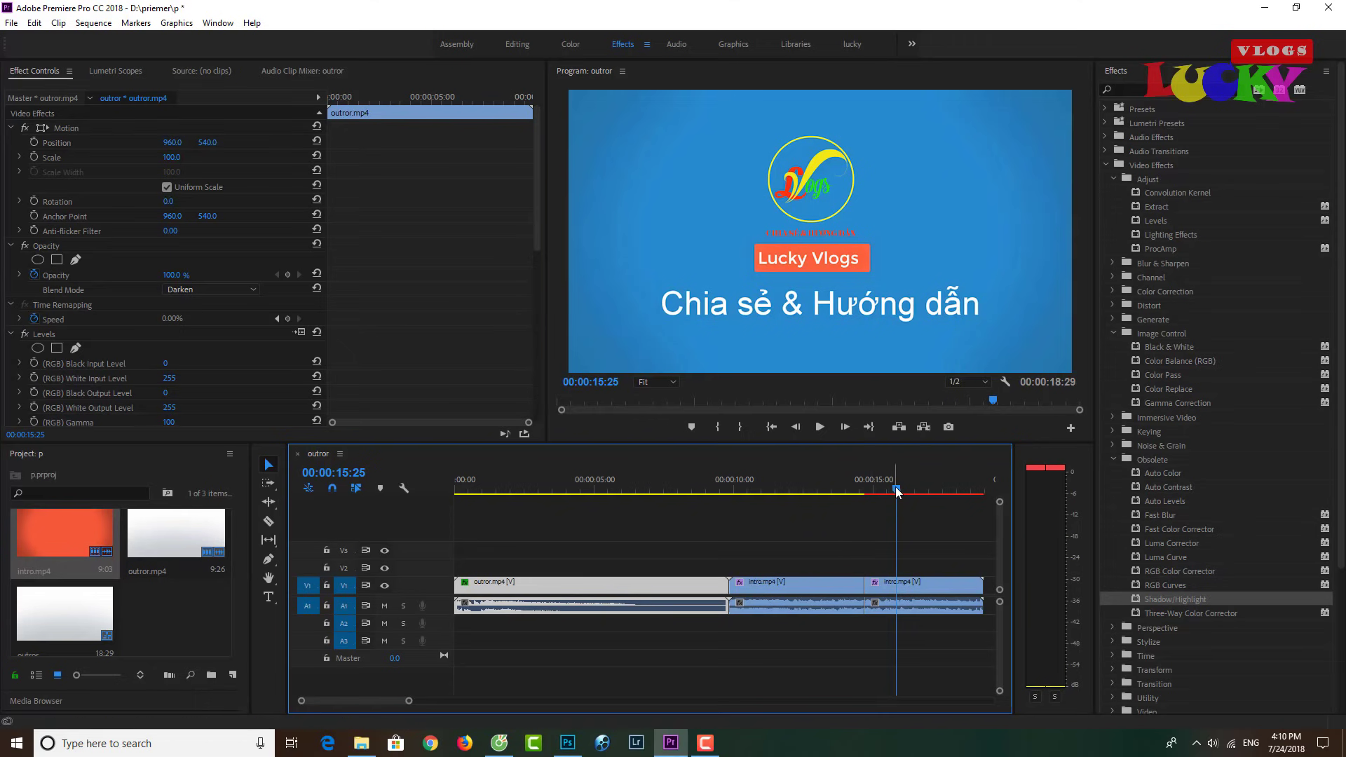
{"action": "left_click_drag", "start_coordinate": [897, 493], "coordinate": [435, 563]}
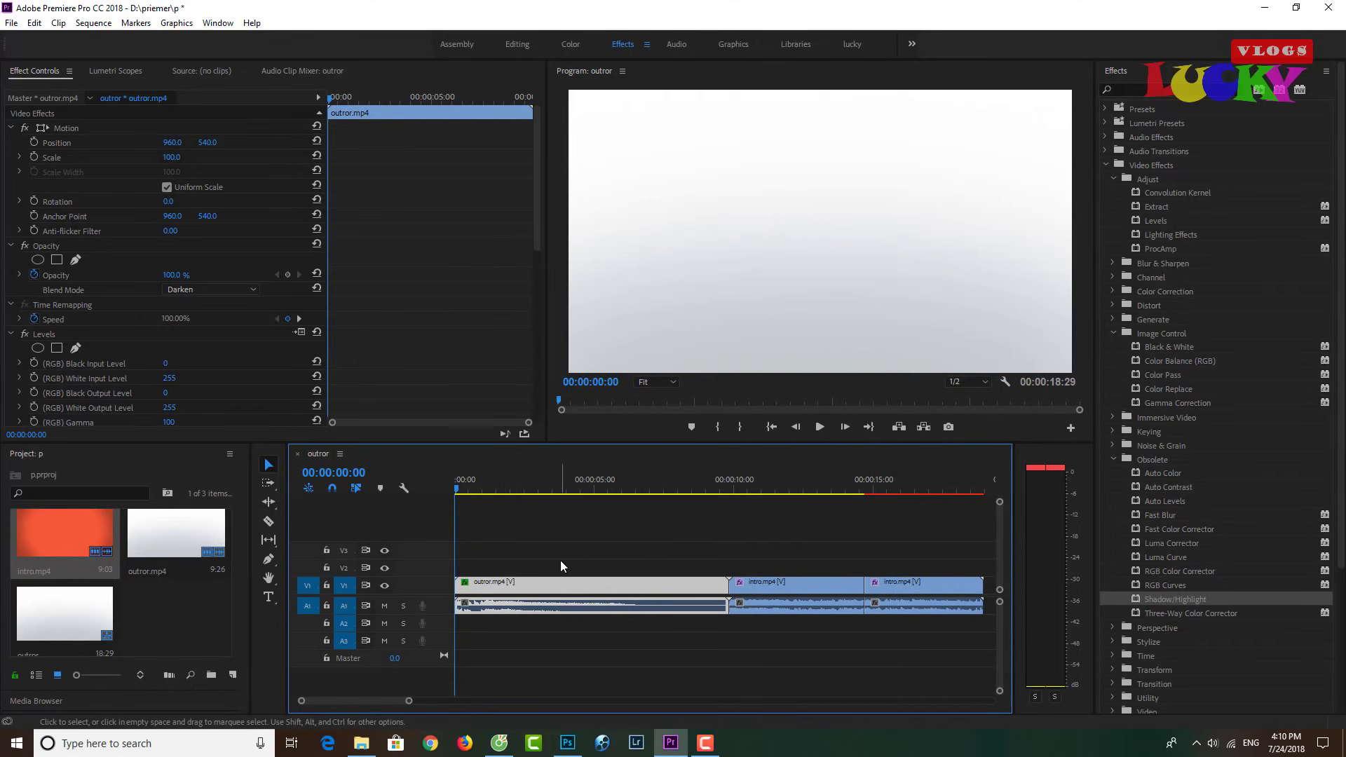